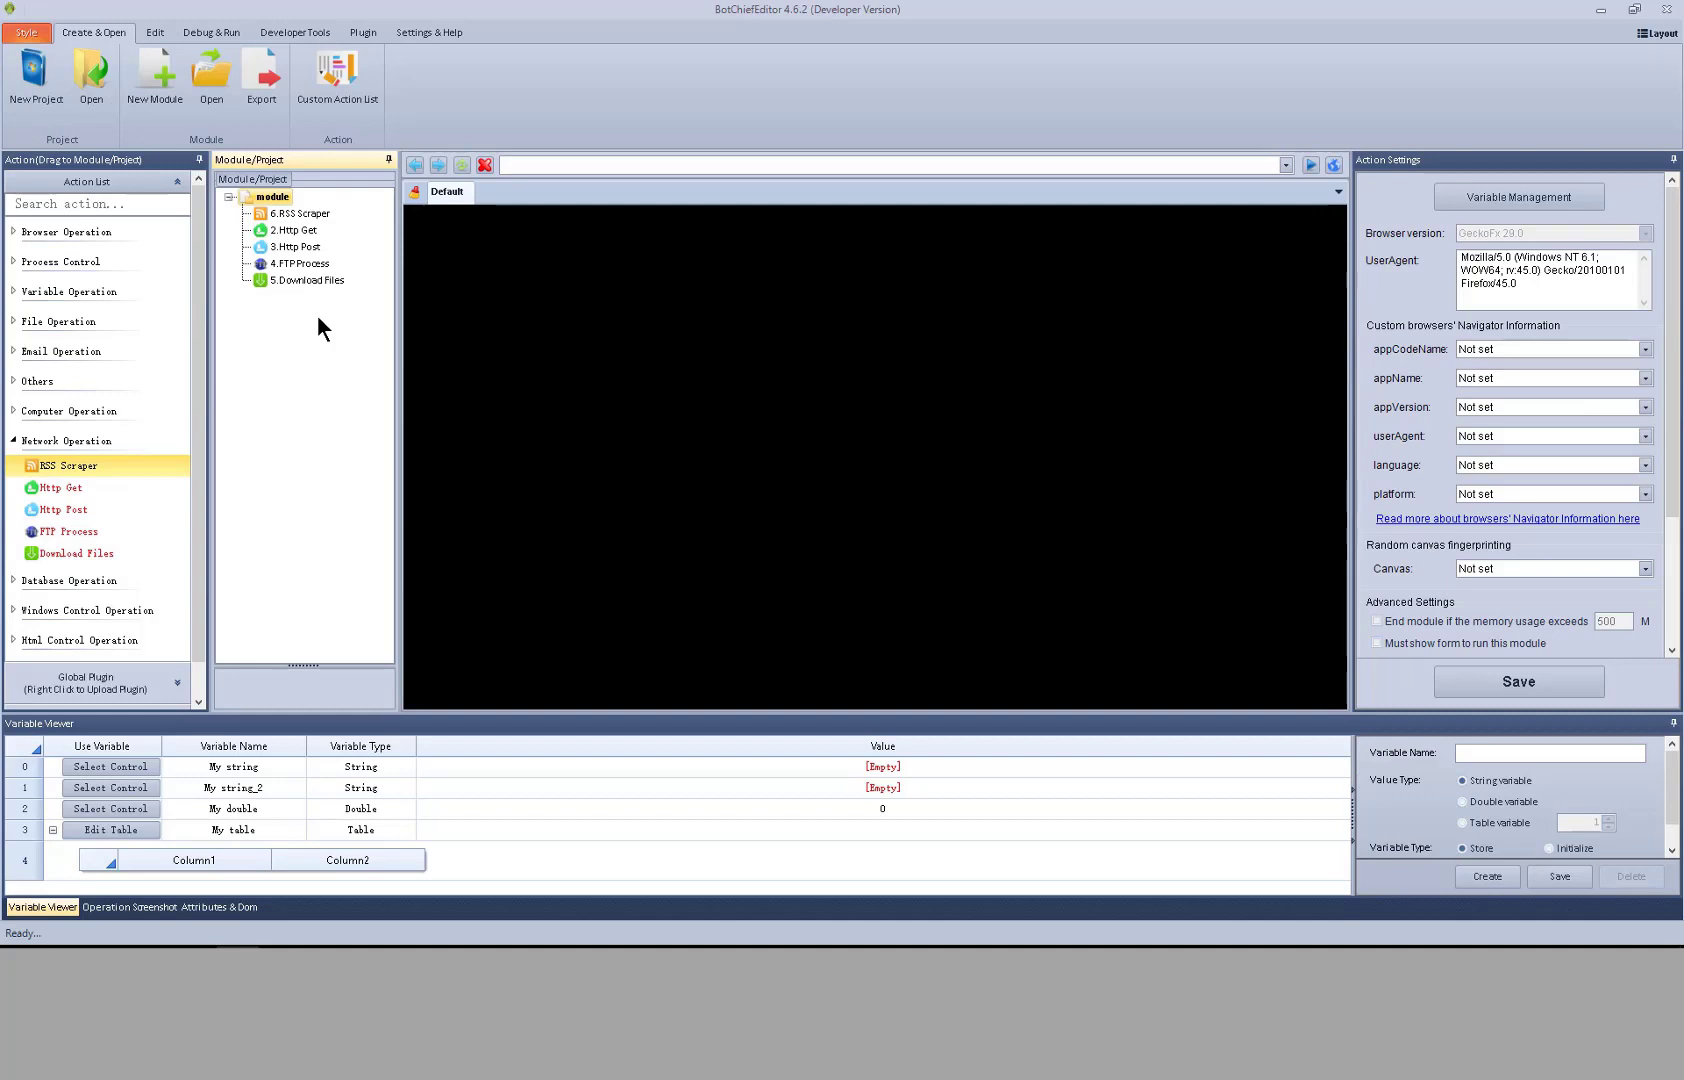
Open the settings of the RSS Scraper action in the module and review its variables in the variable manager
click(304, 212)
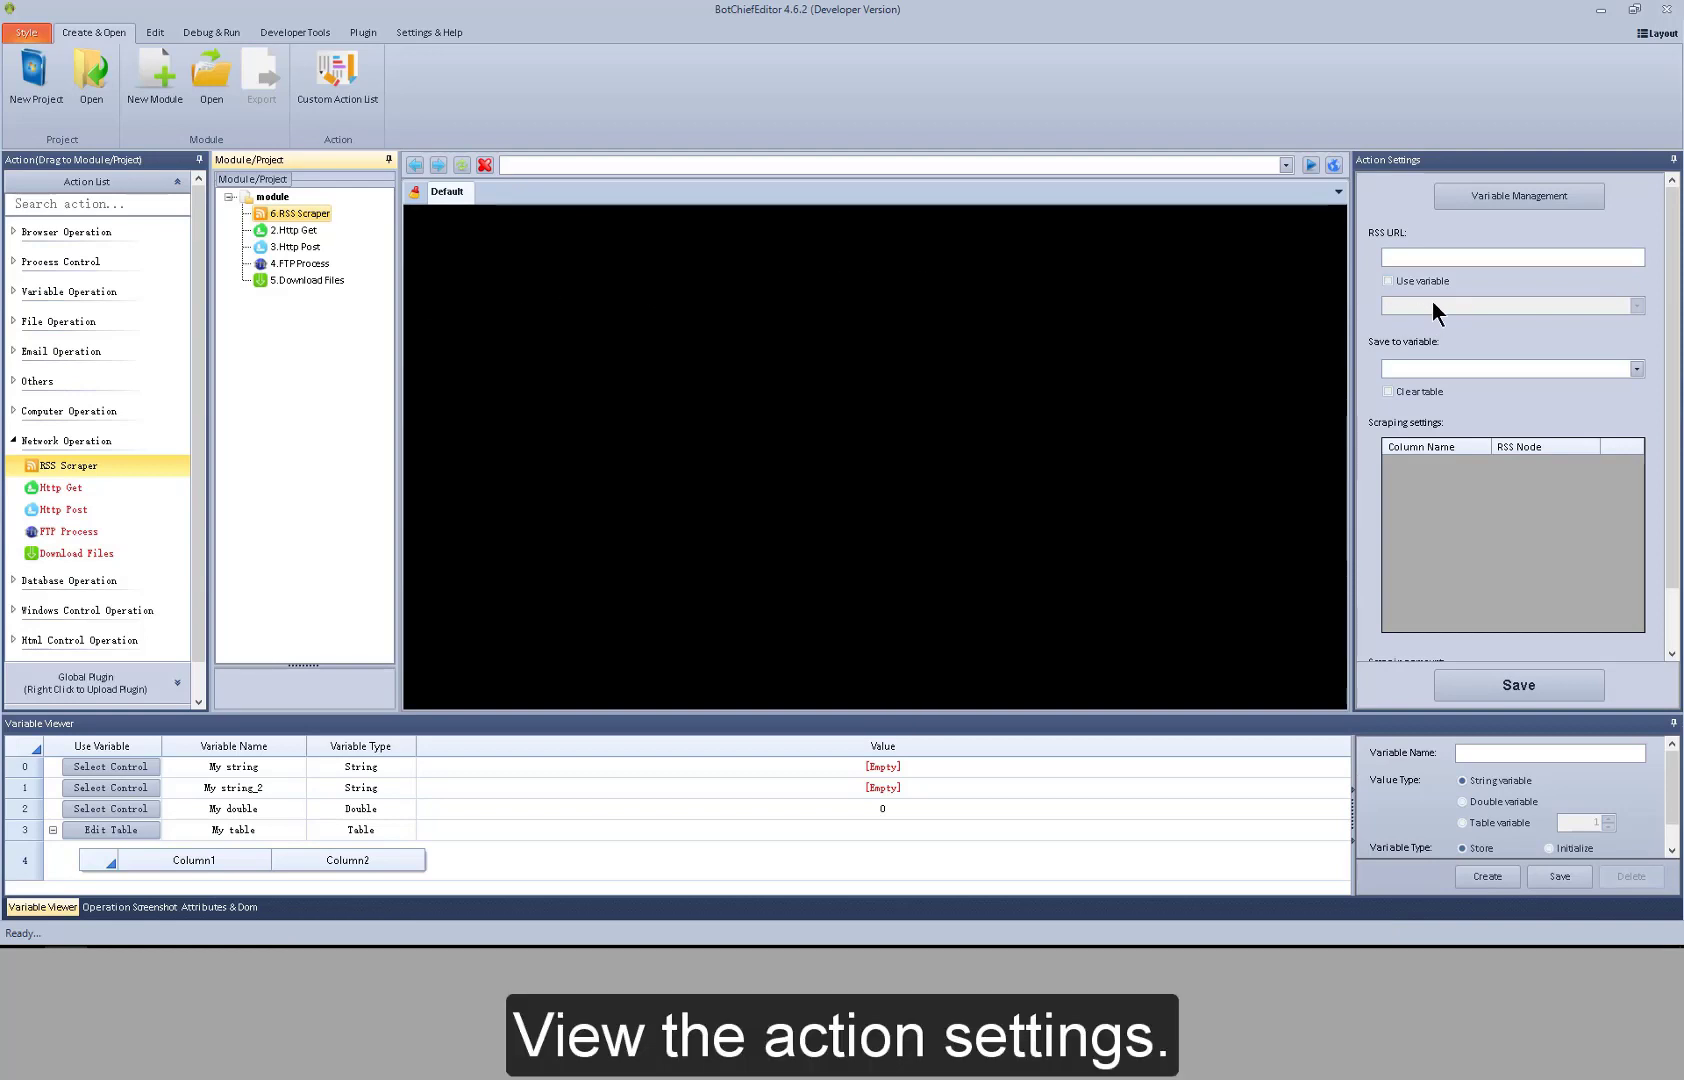
click(1520, 200)
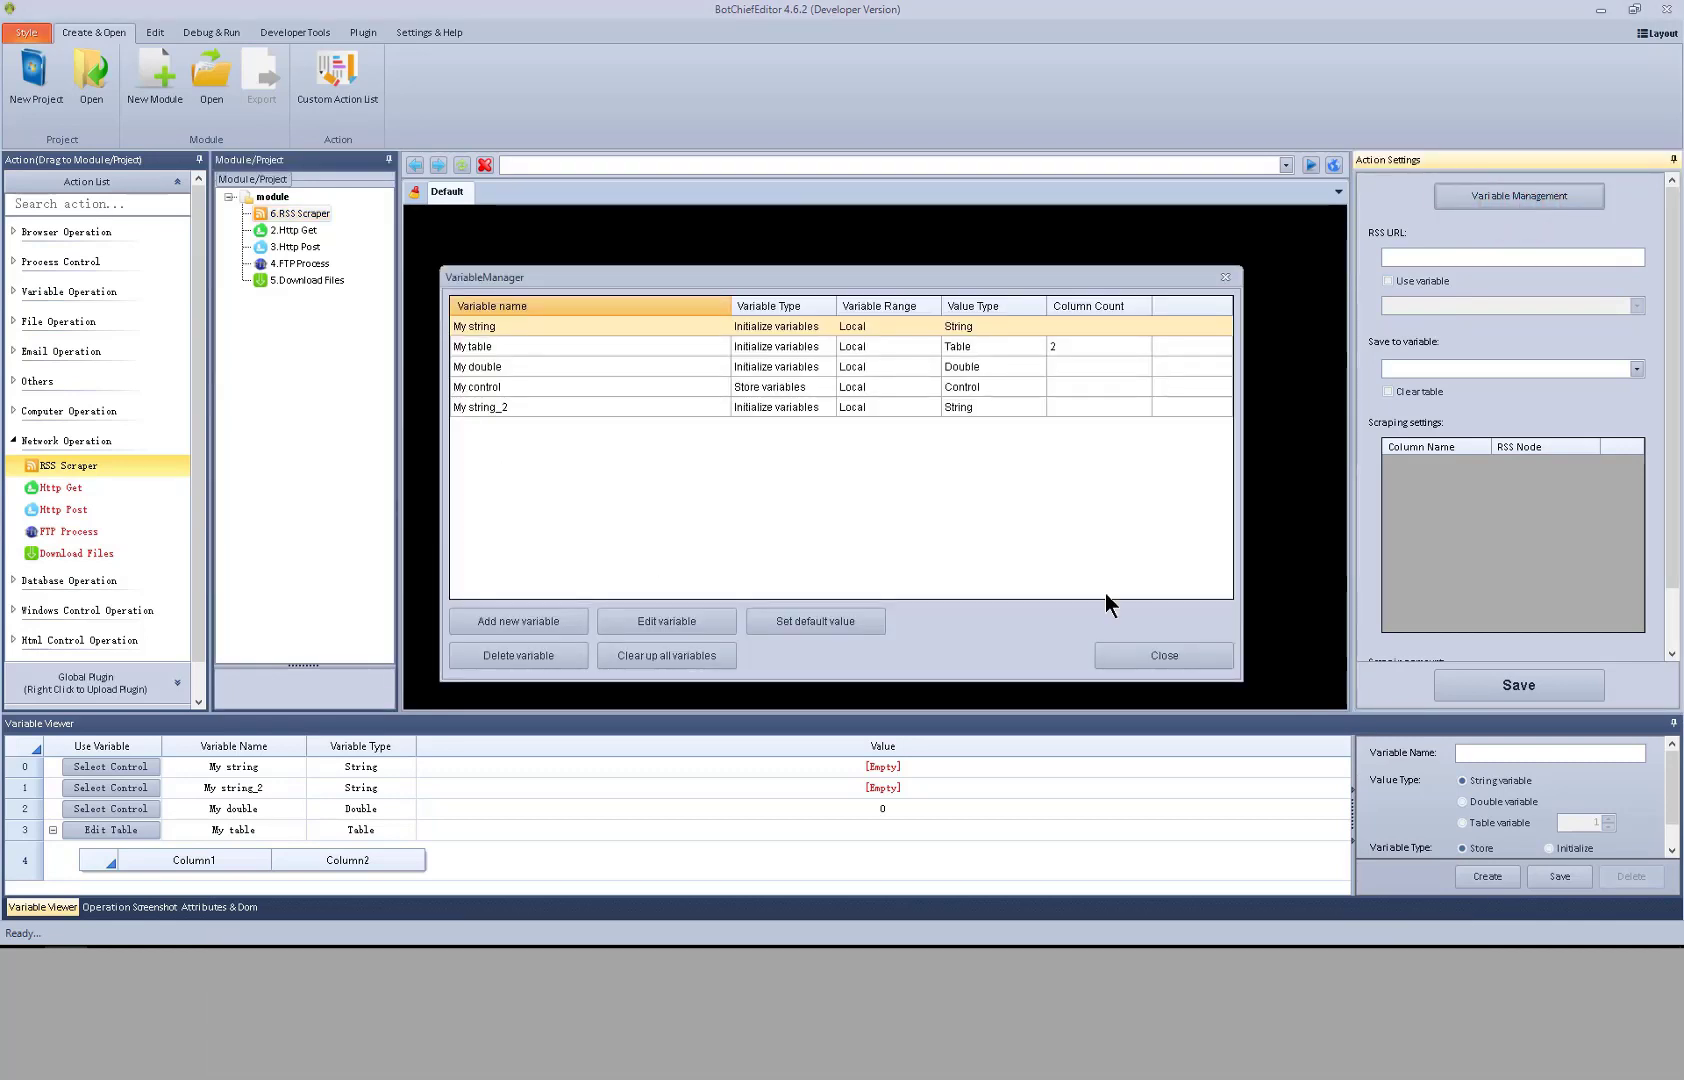
click(1150, 652)
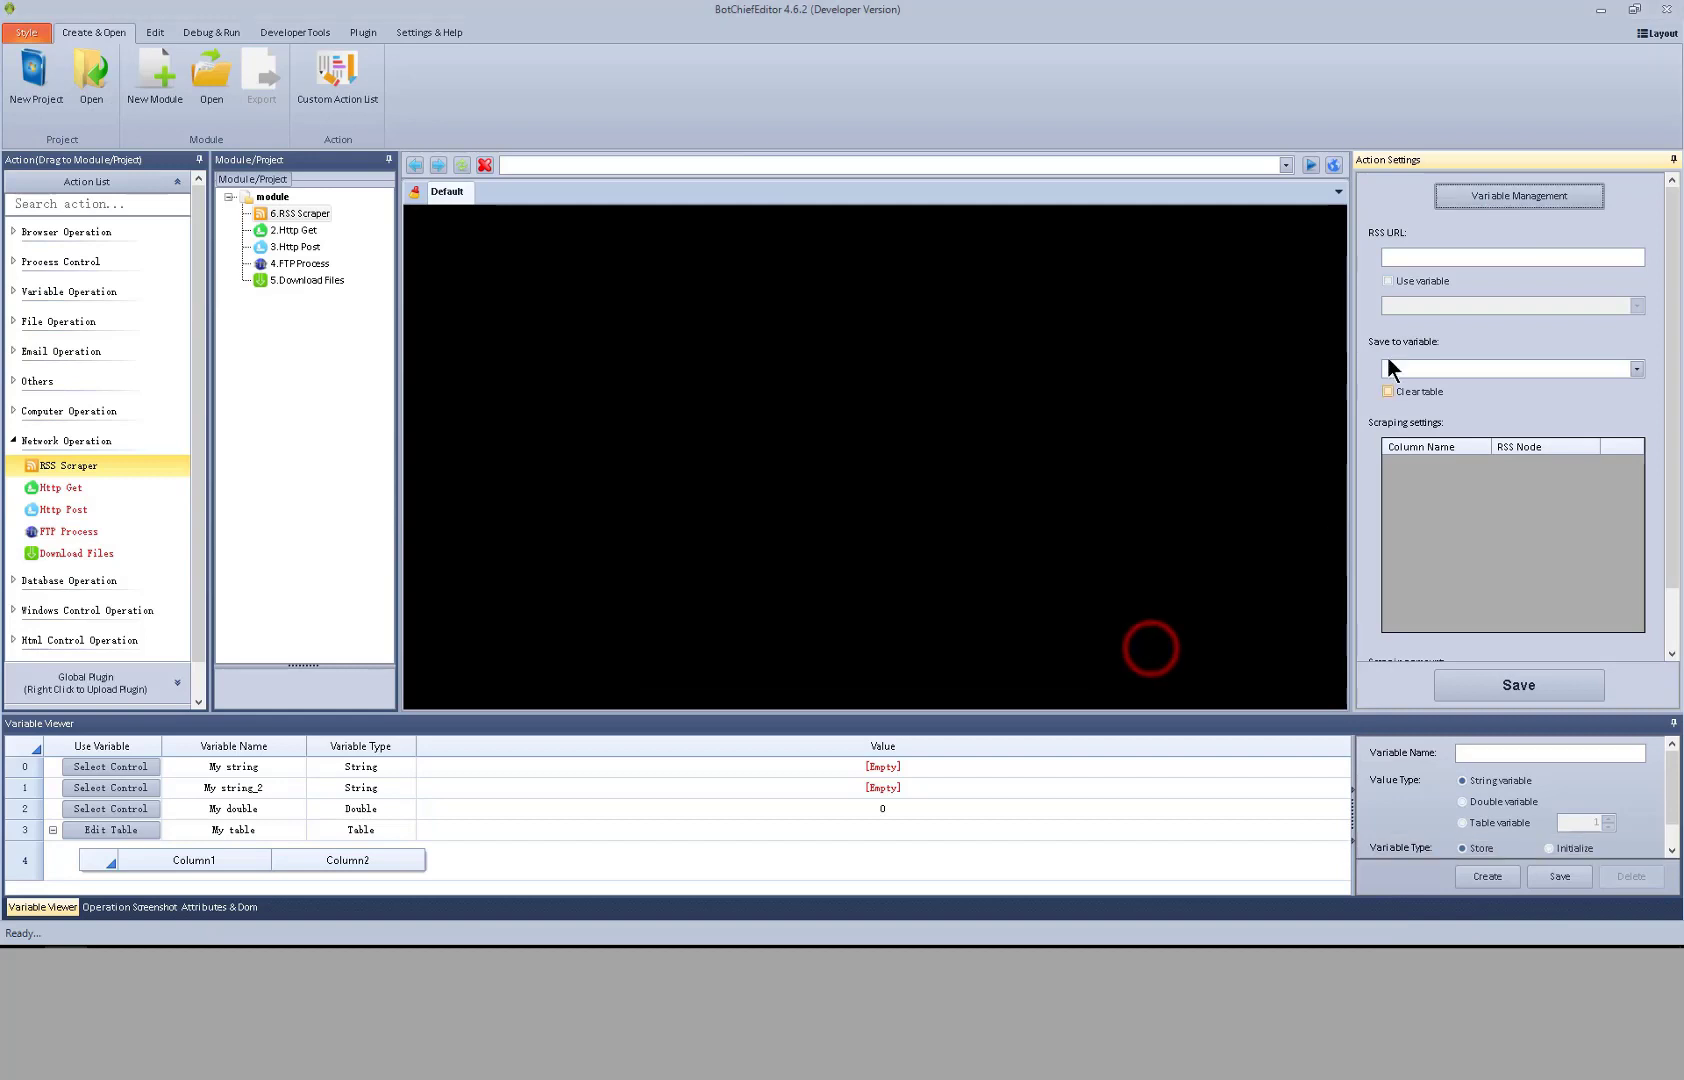
click(1417, 254)
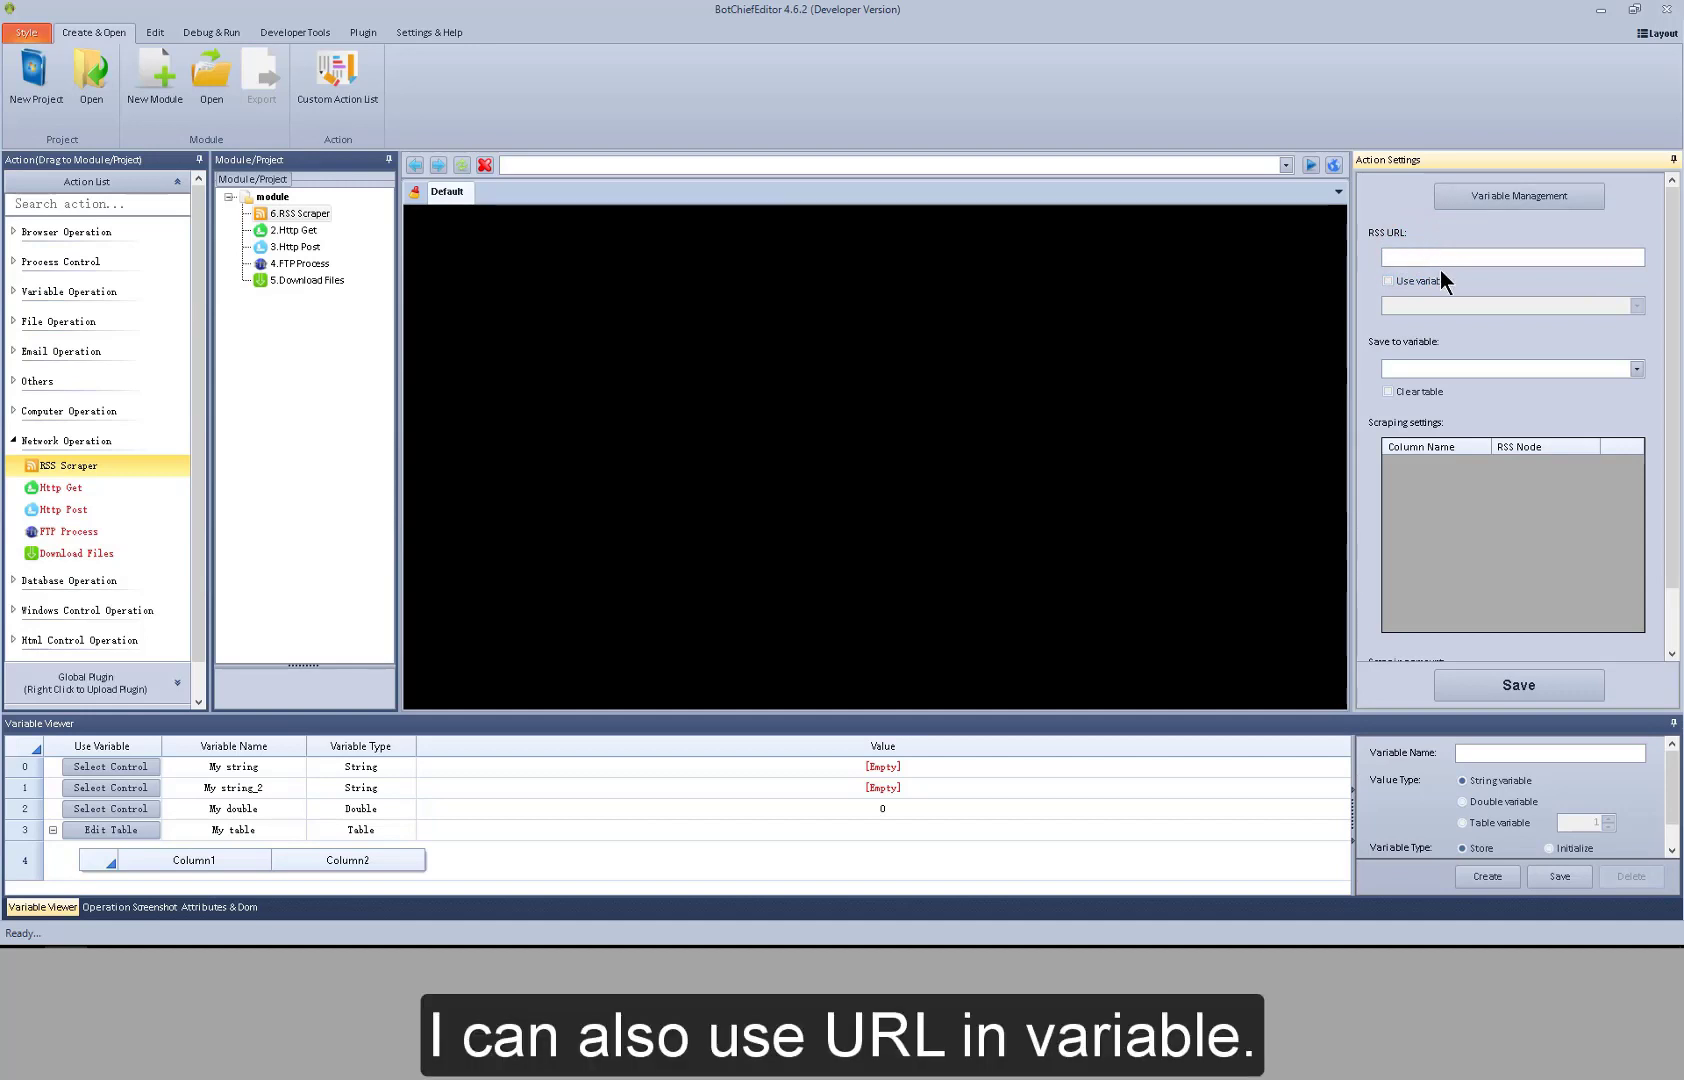
click(1443, 280)
click(1483, 305)
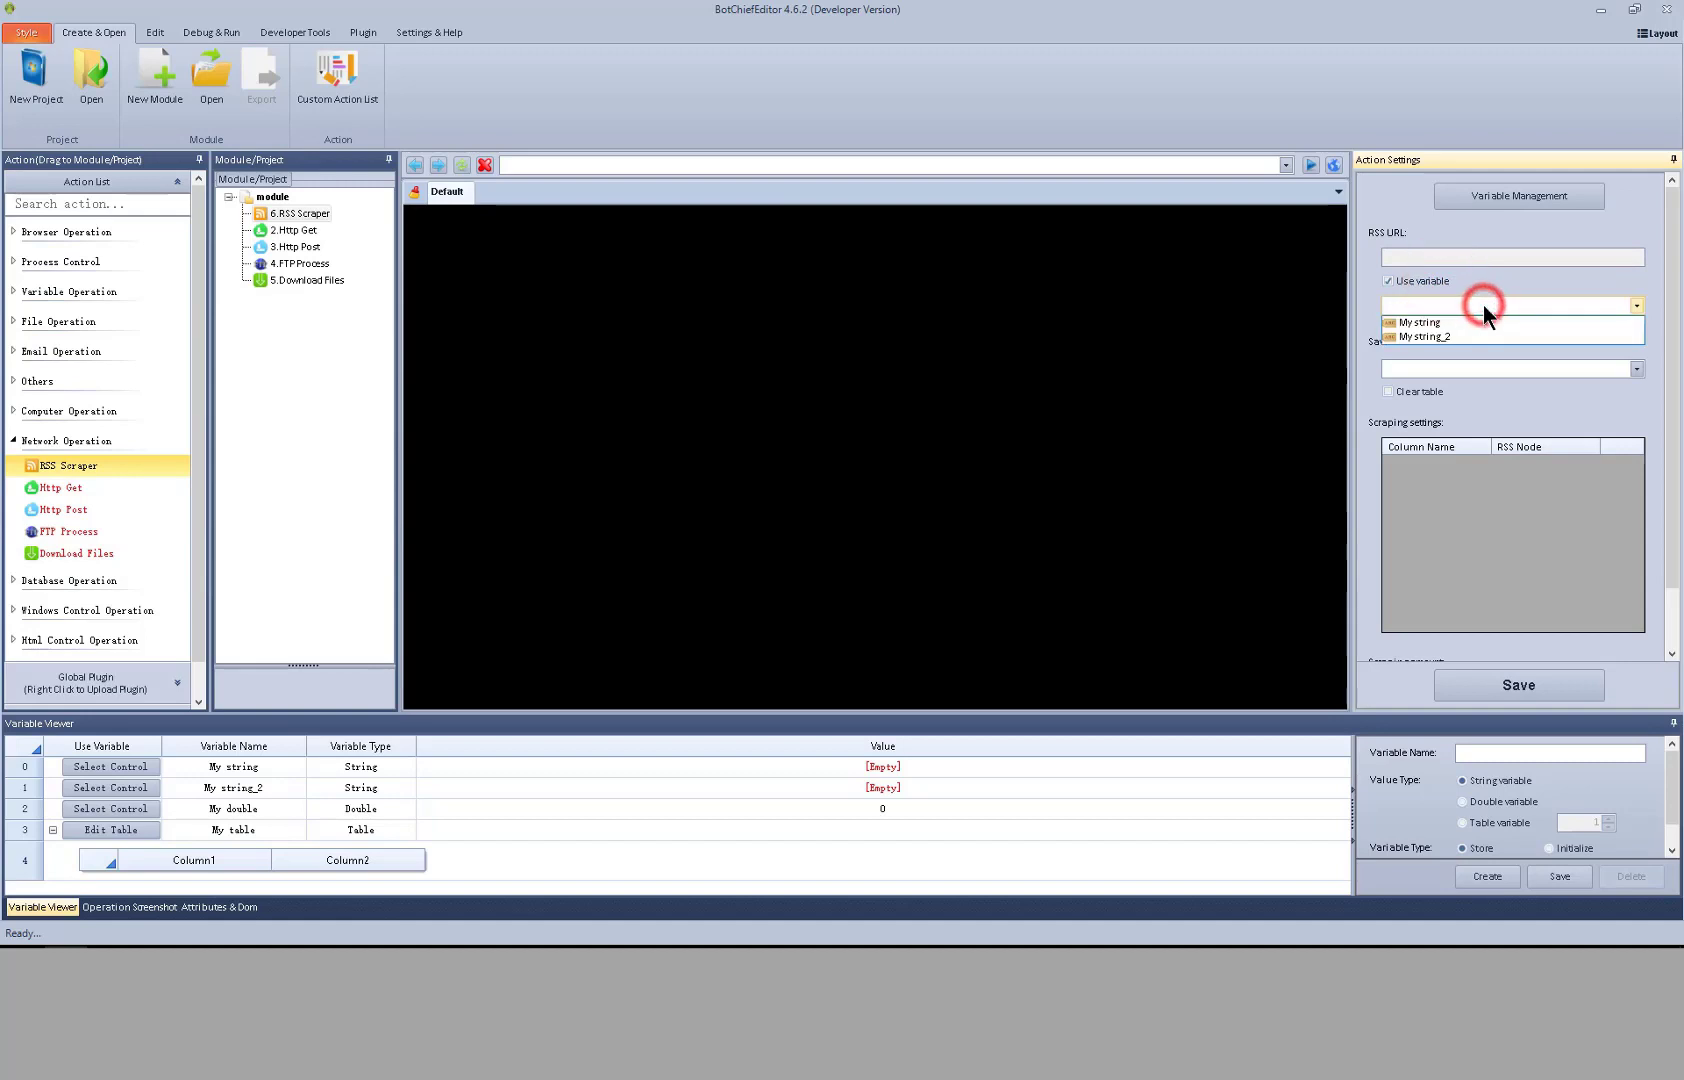
click(1435, 280)
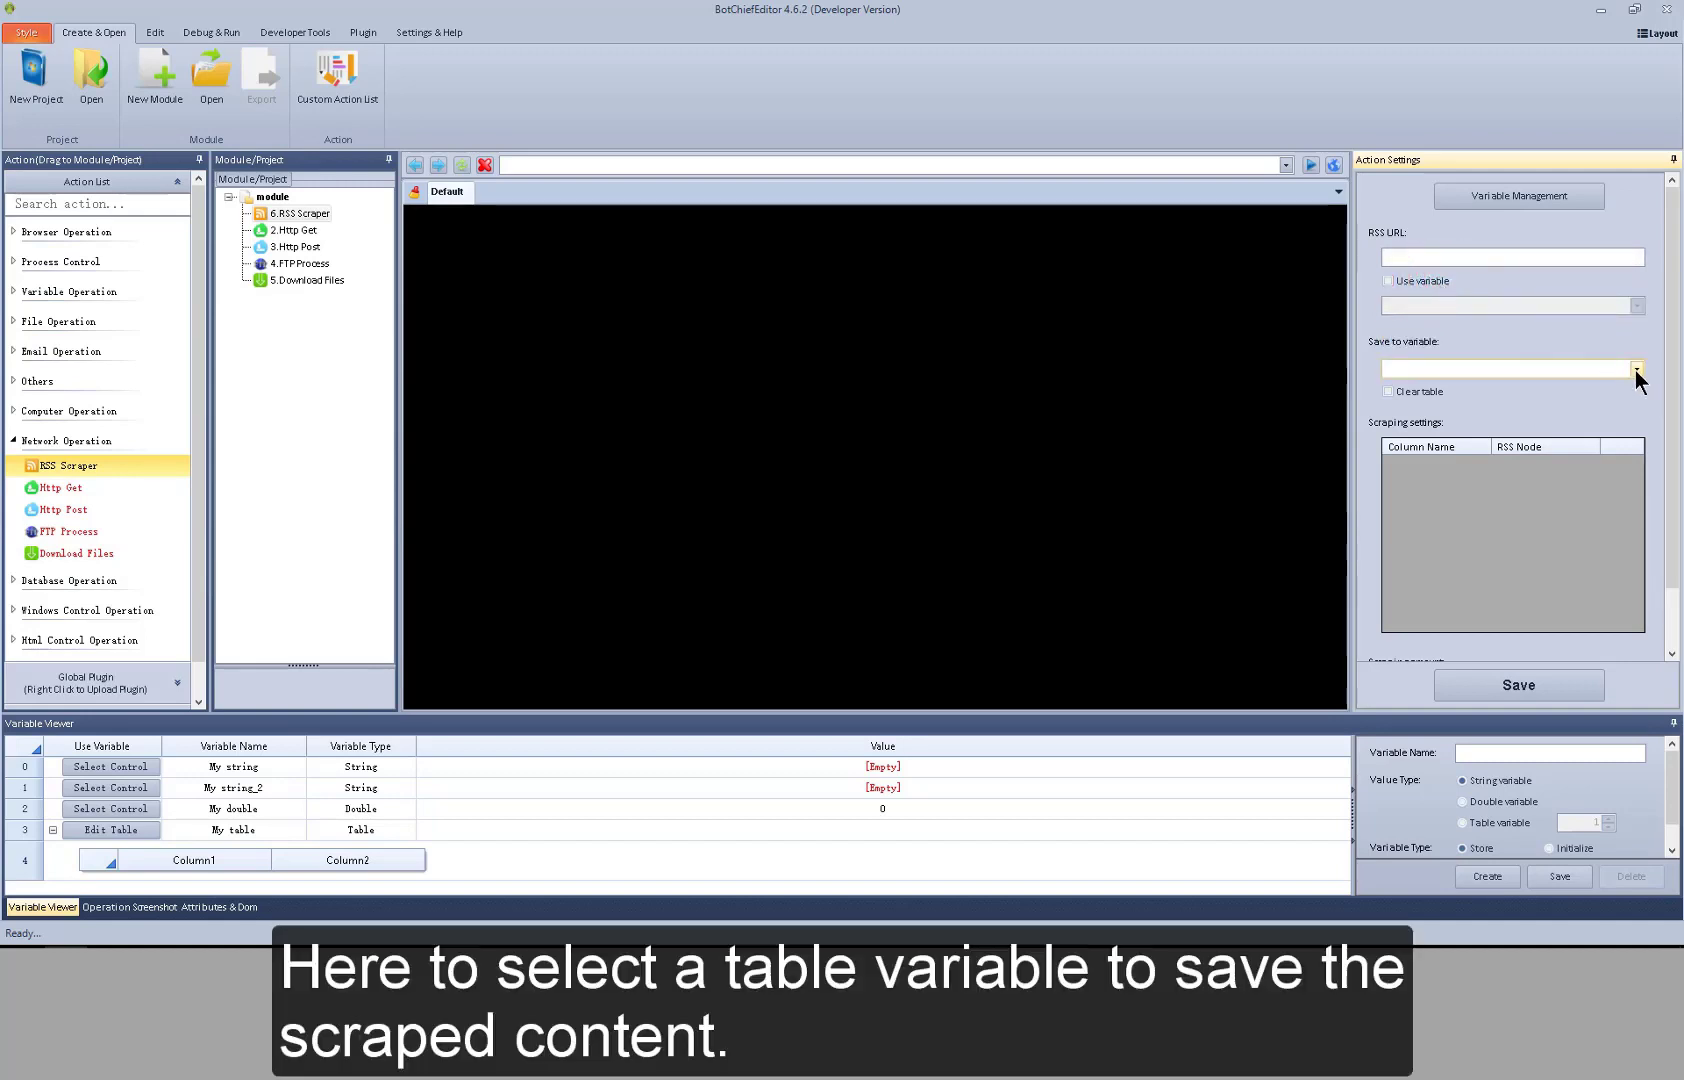
Save the scraped content to the My table variable and enable clearing the table
click(1638, 378)
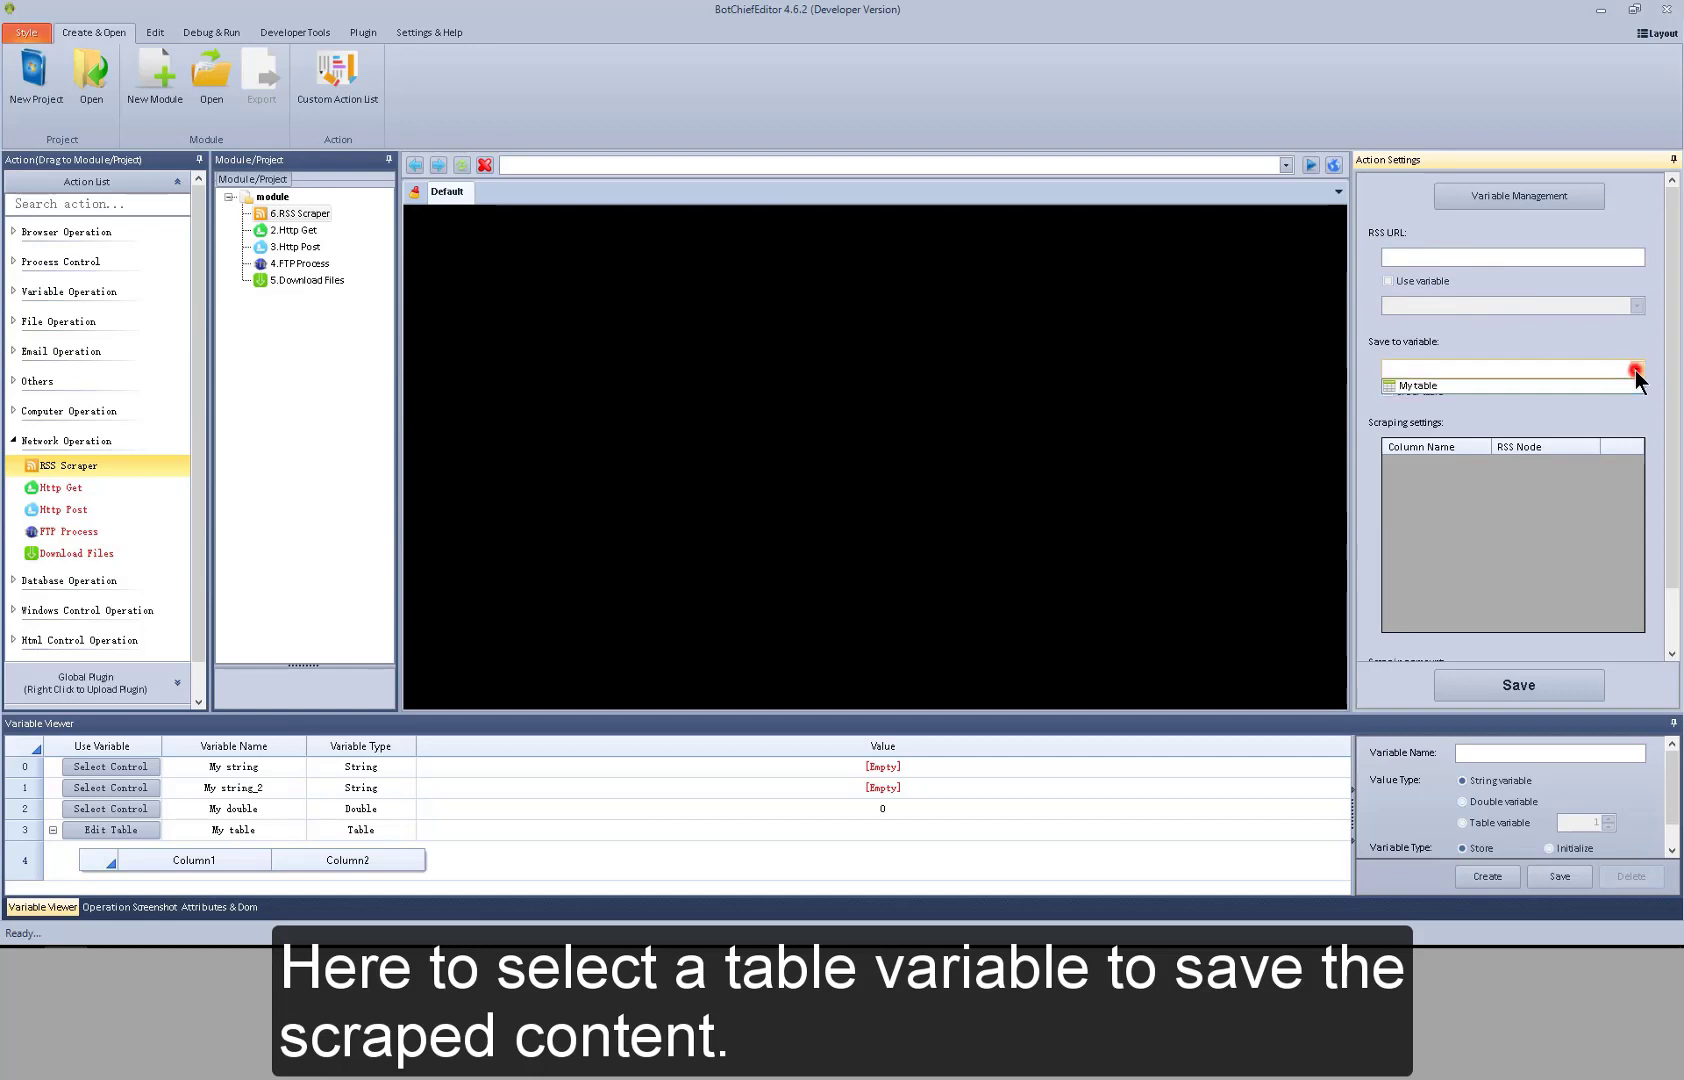
click(1635, 386)
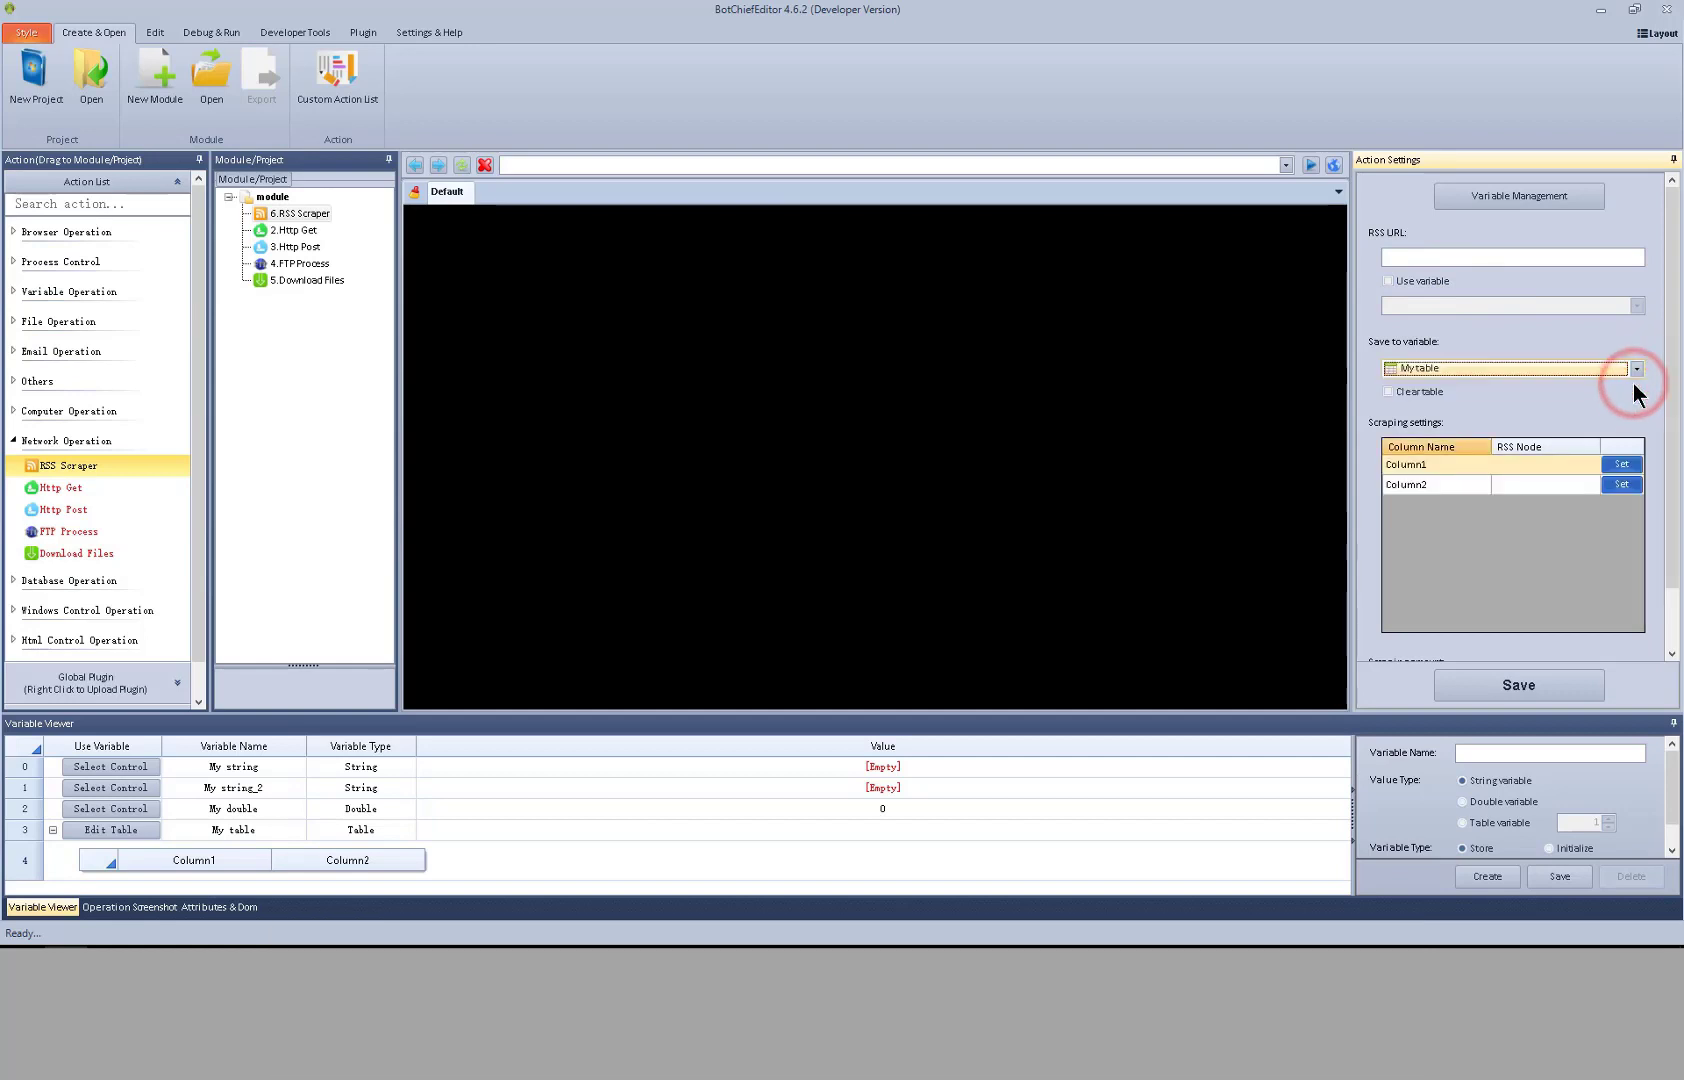
click(1440, 394)
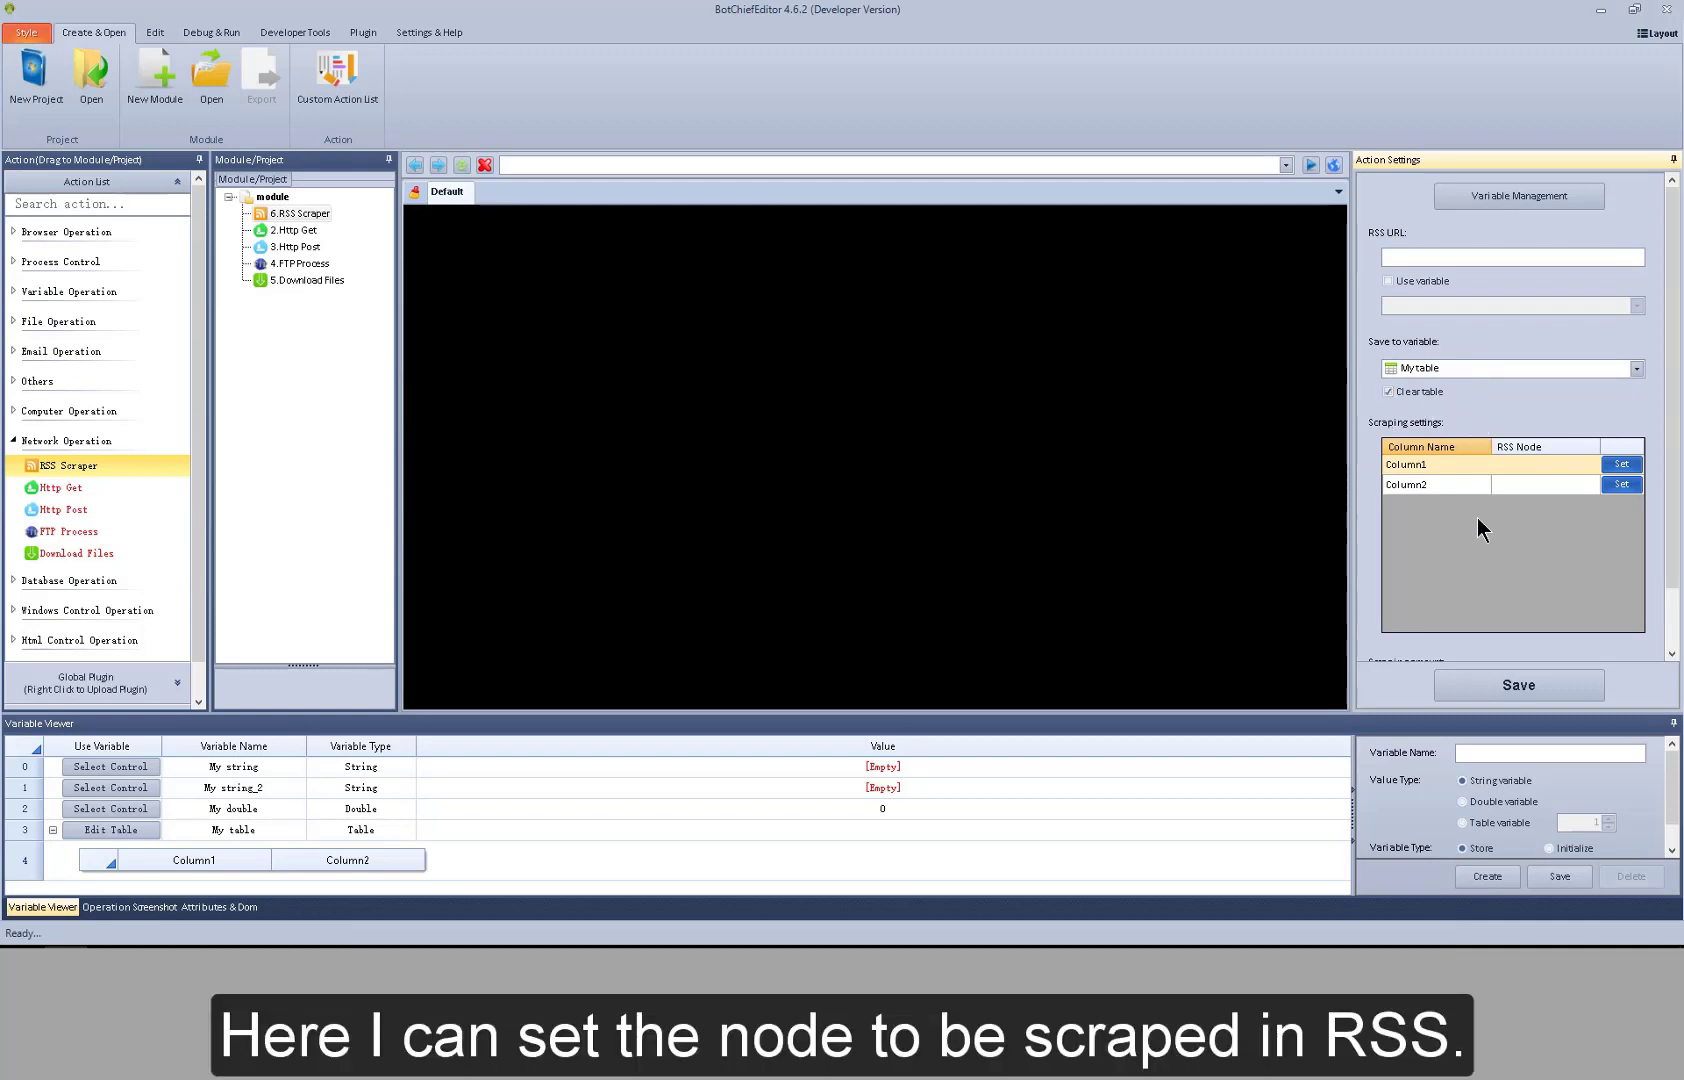
click(1621, 464)
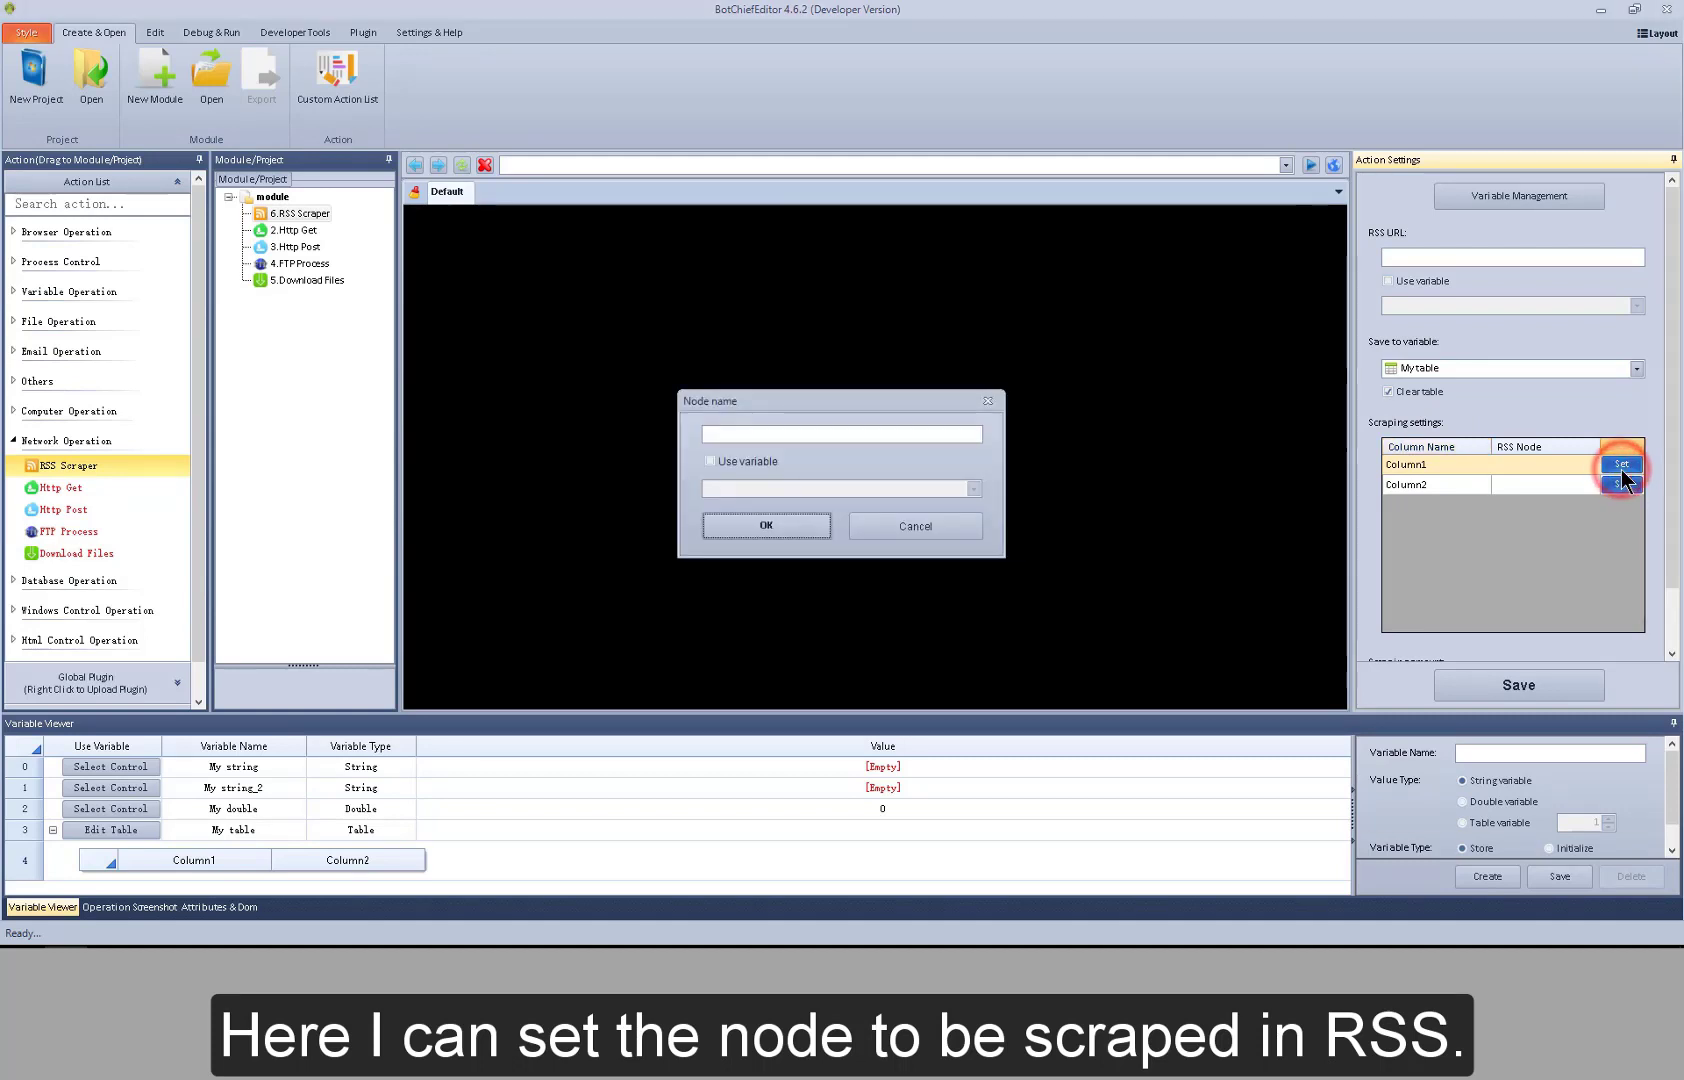
click(839, 435)
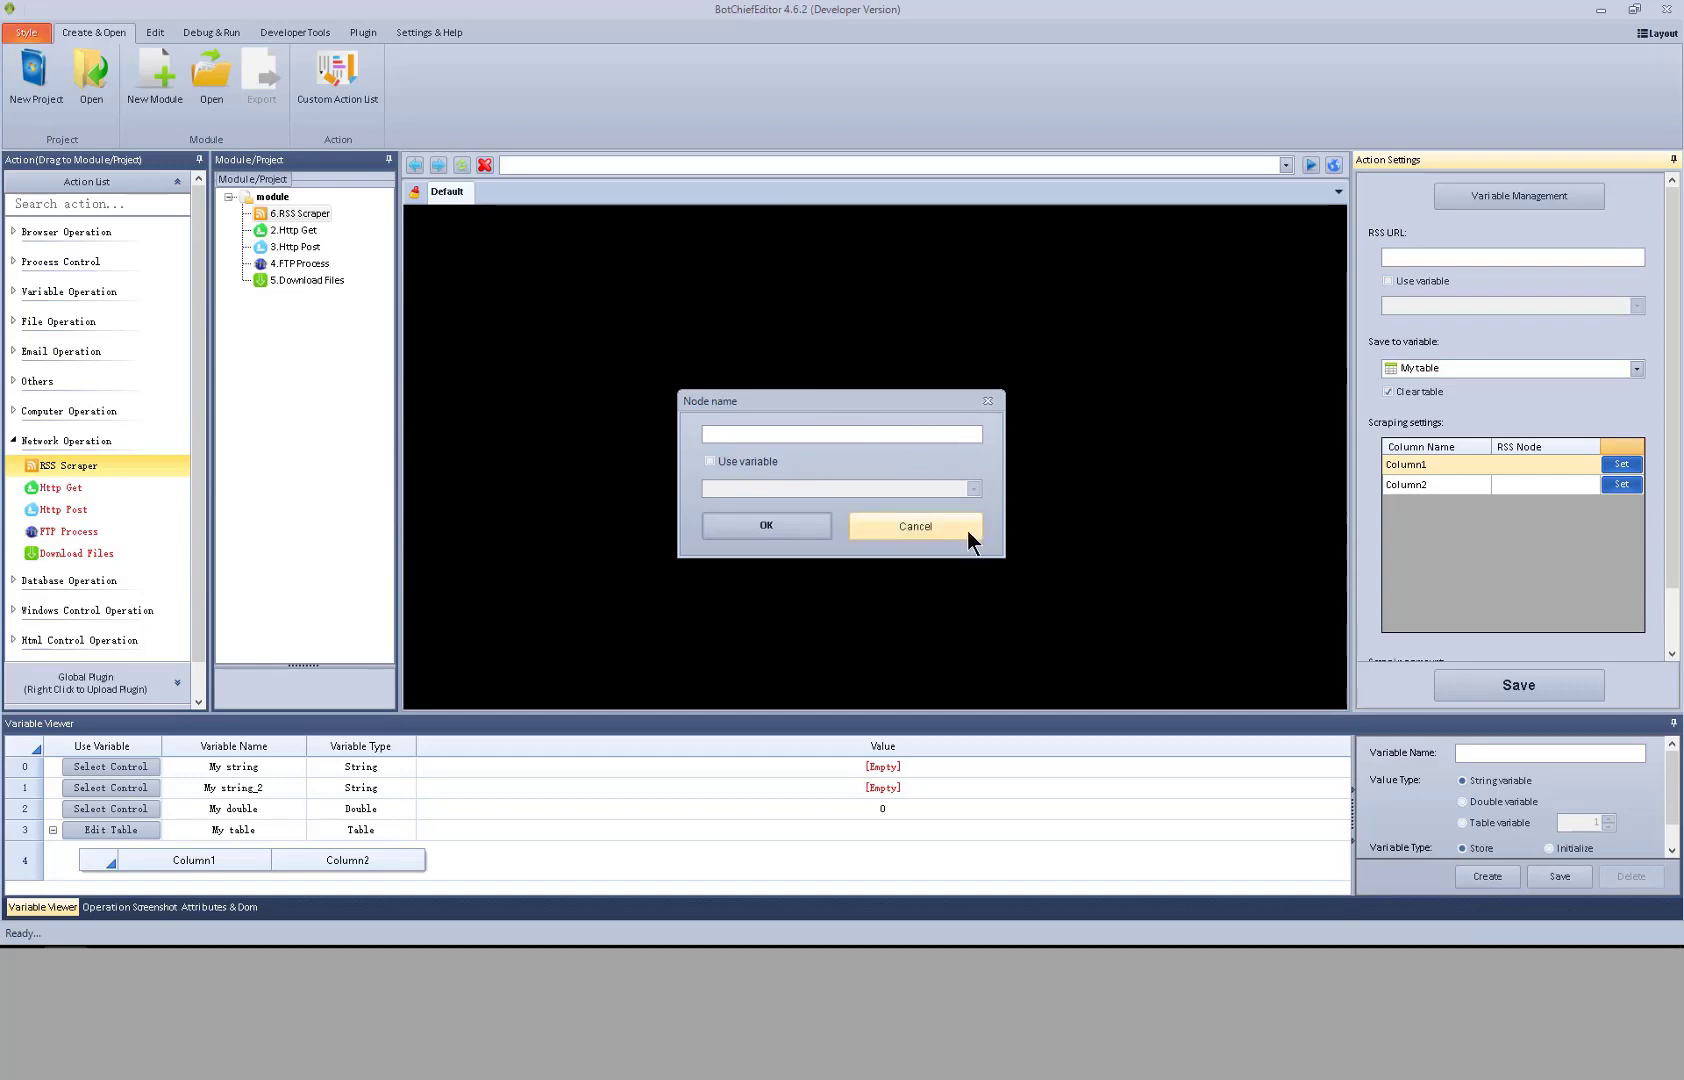
click(965, 529)
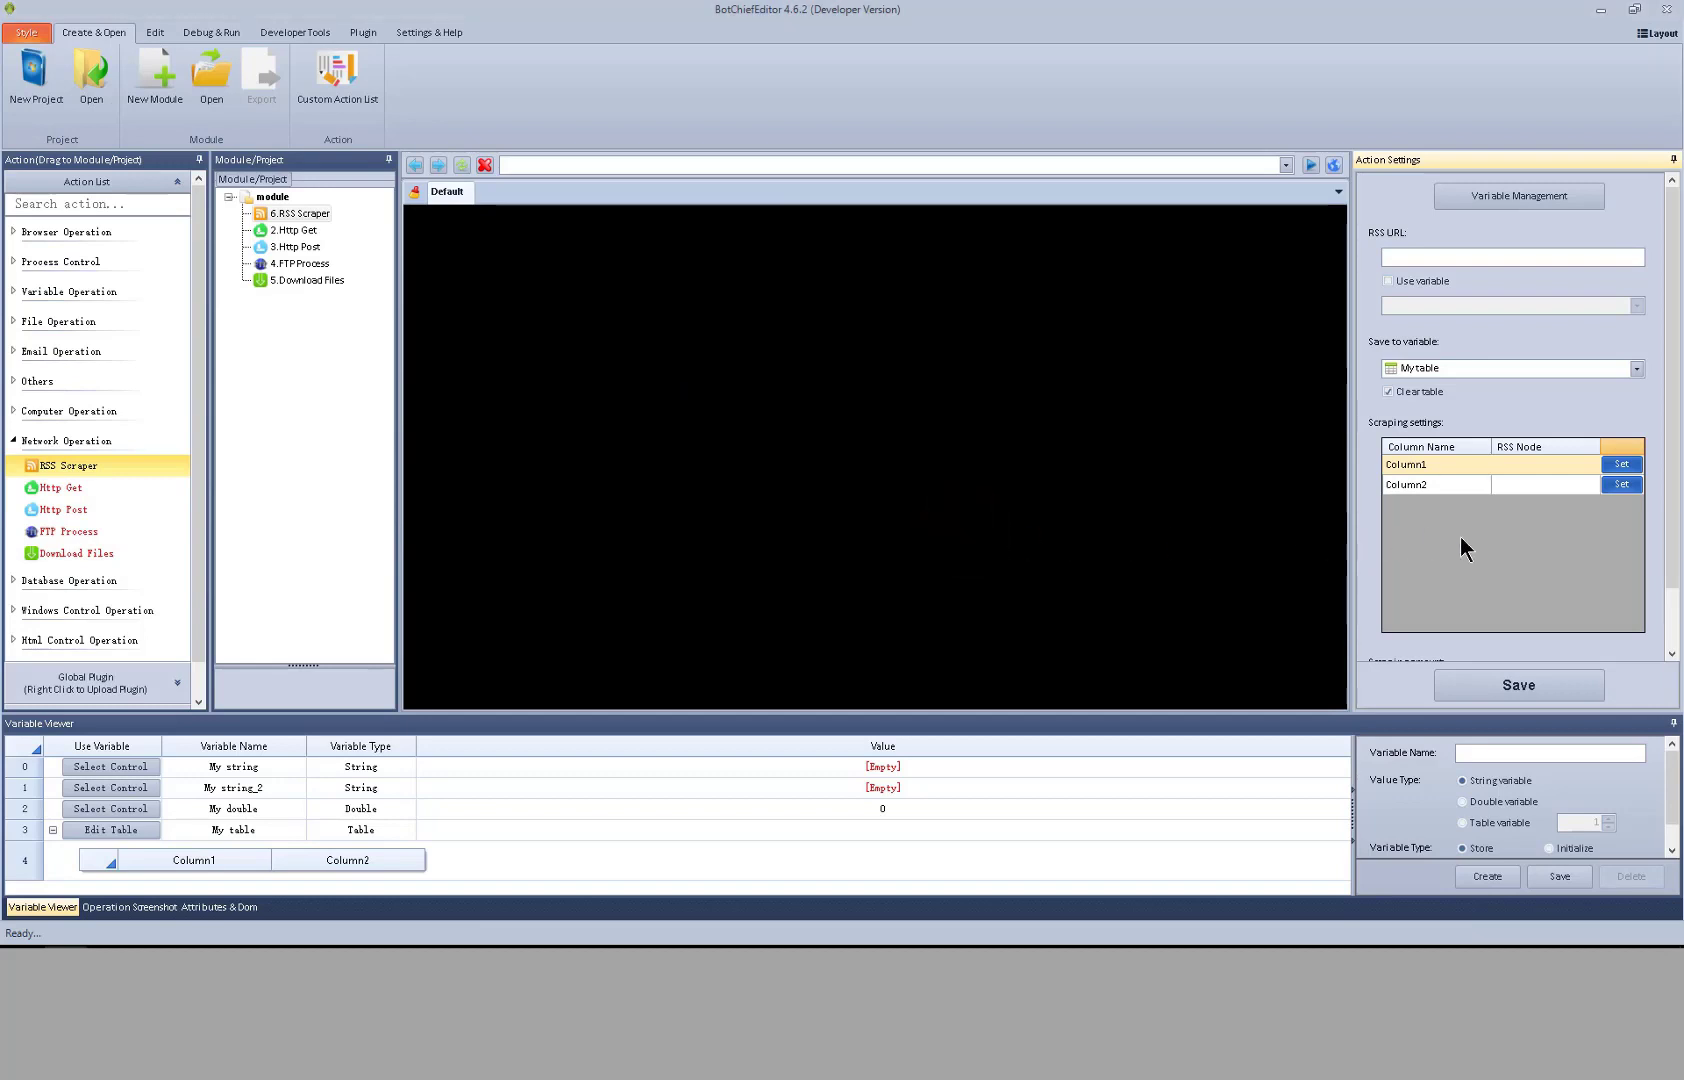
Limit the scraping amount to the first 10 node values
drag(1672, 537, 1672, 625)
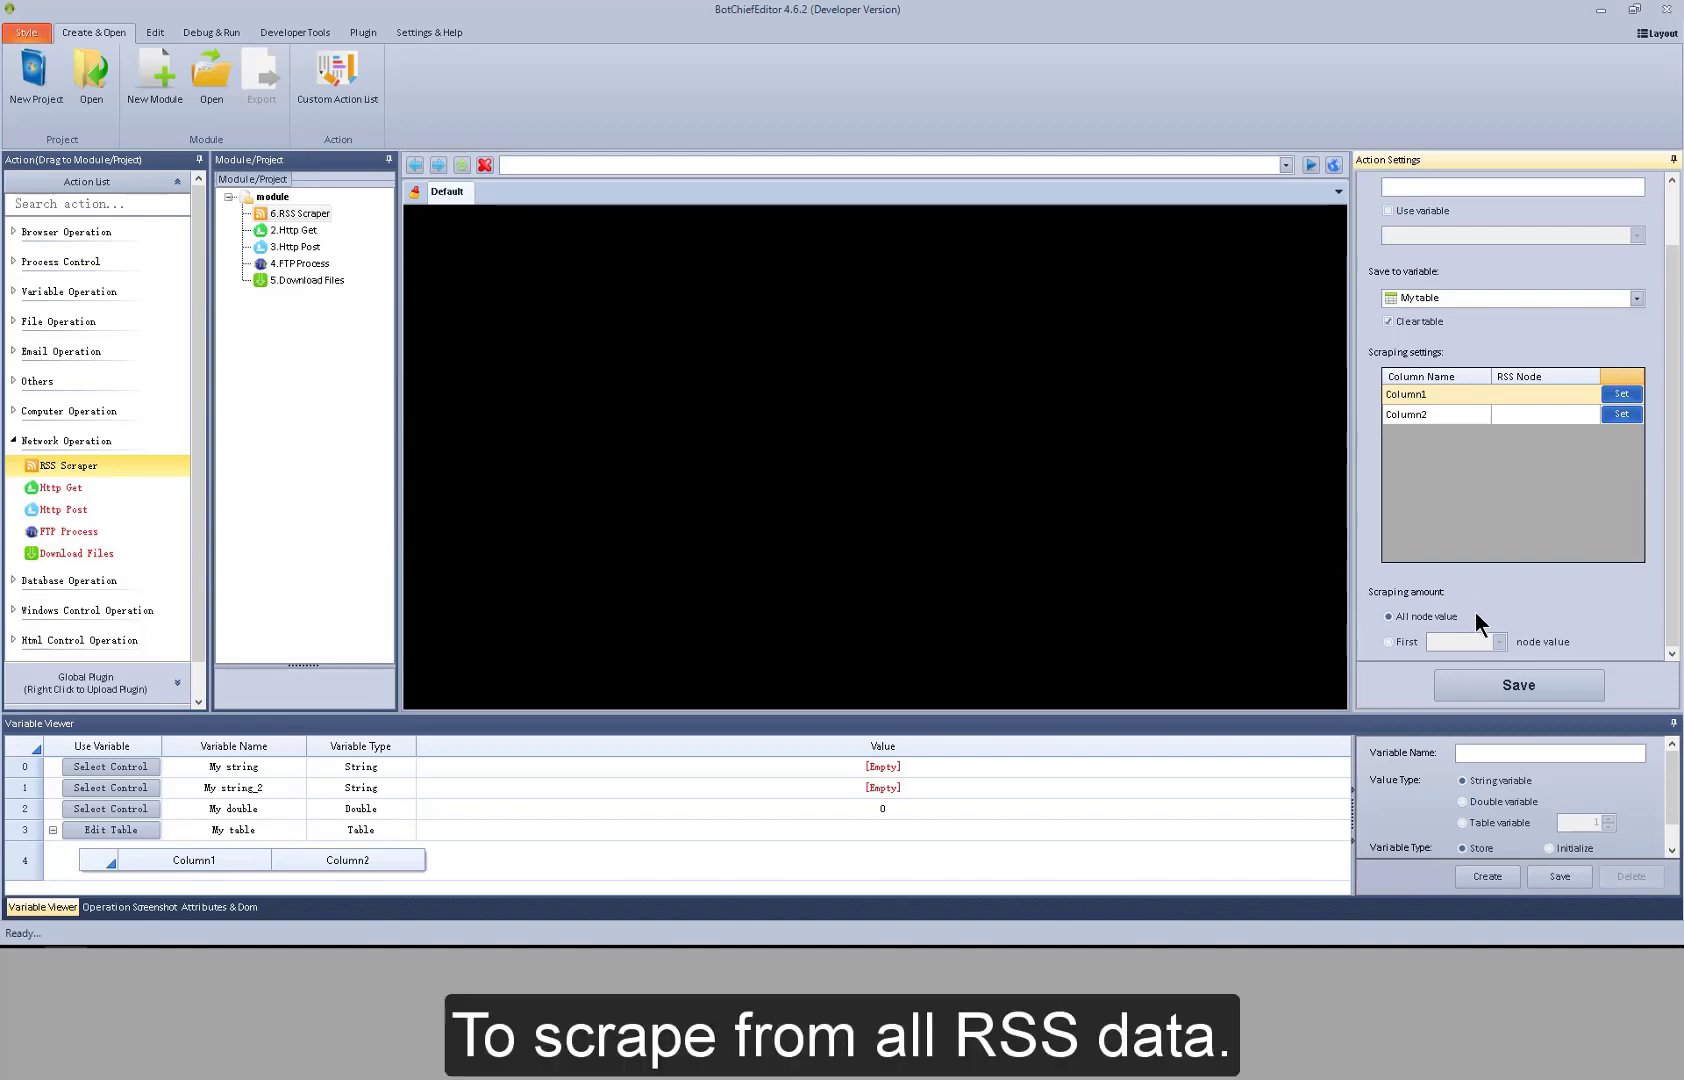
click(1414, 643)
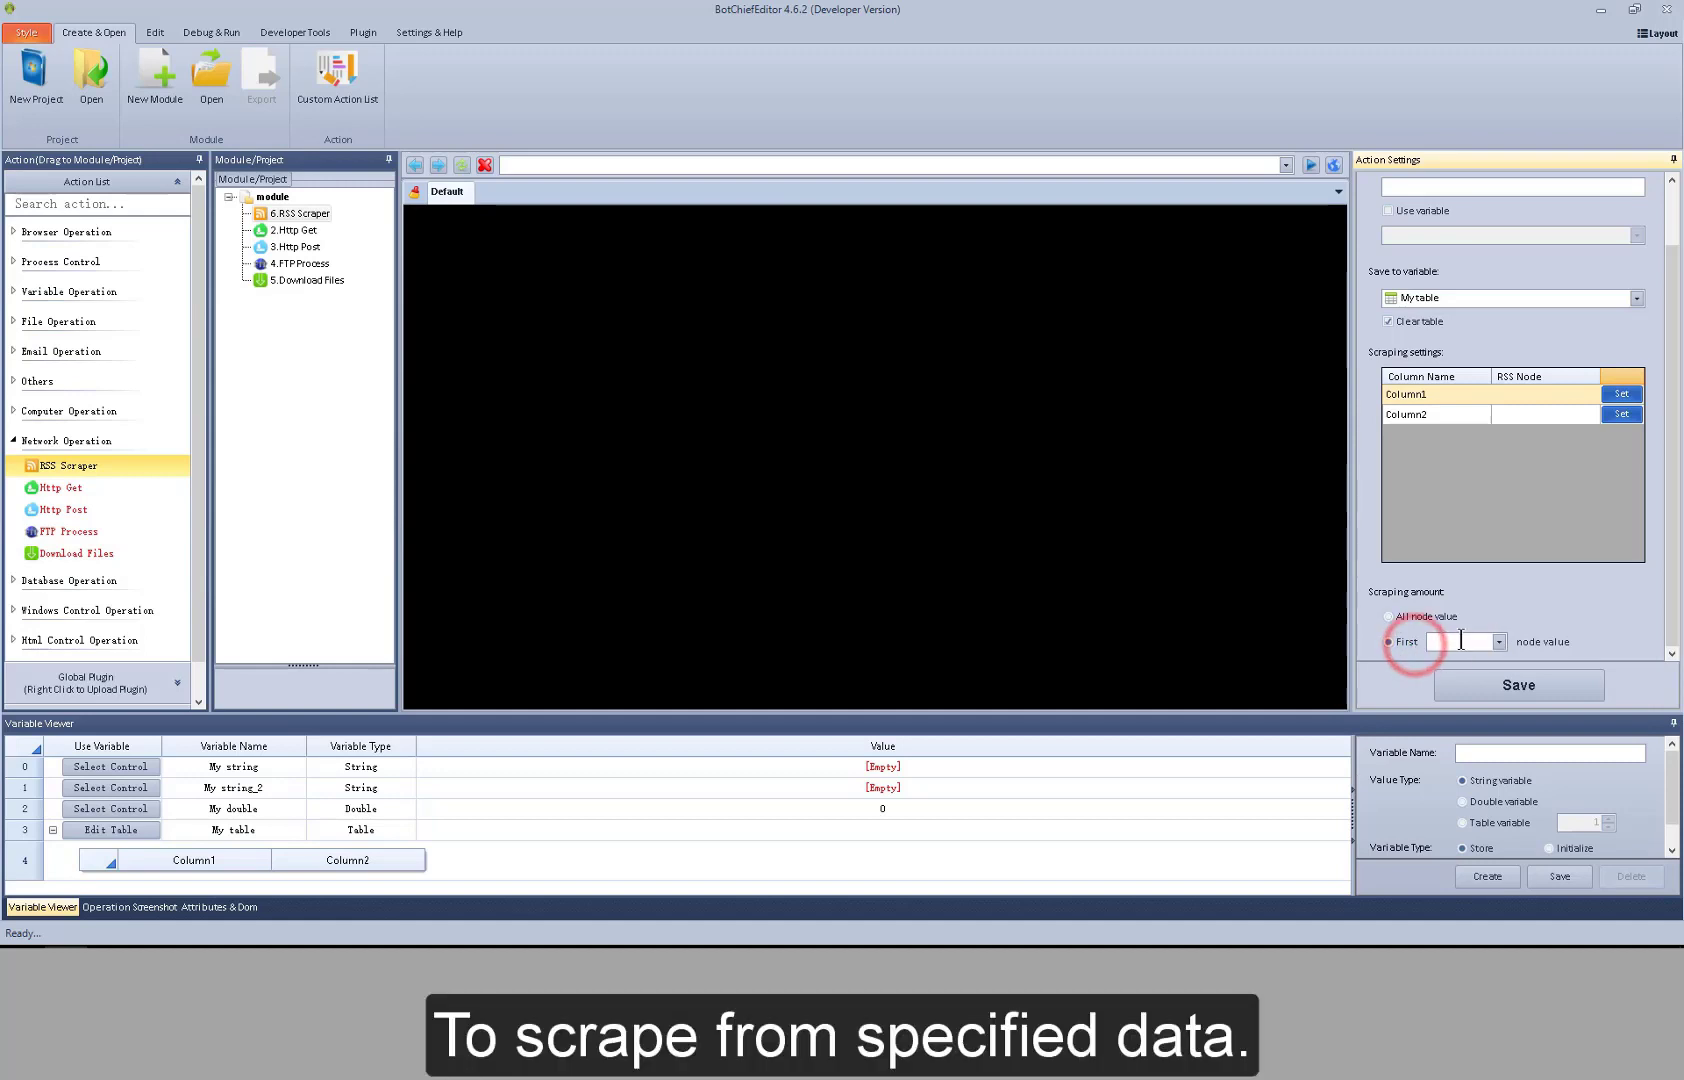
click(1462, 640)
text(10)
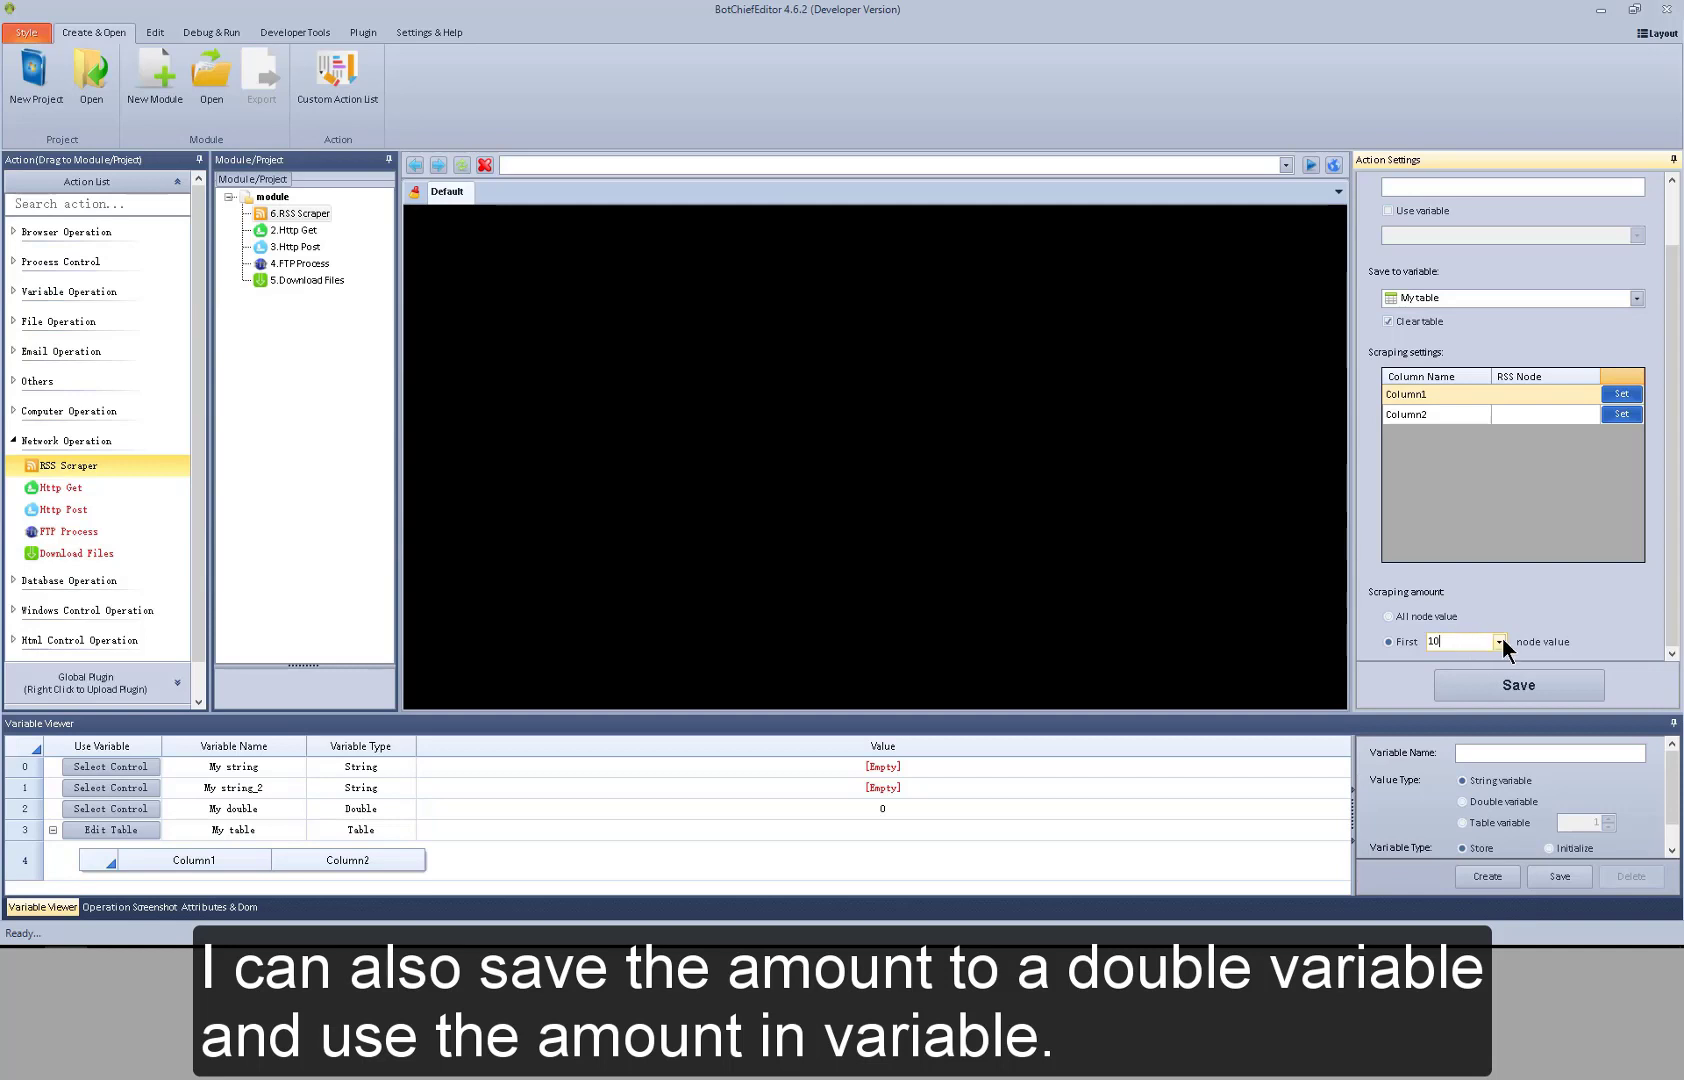
click(1499, 641)
click(1529, 613)
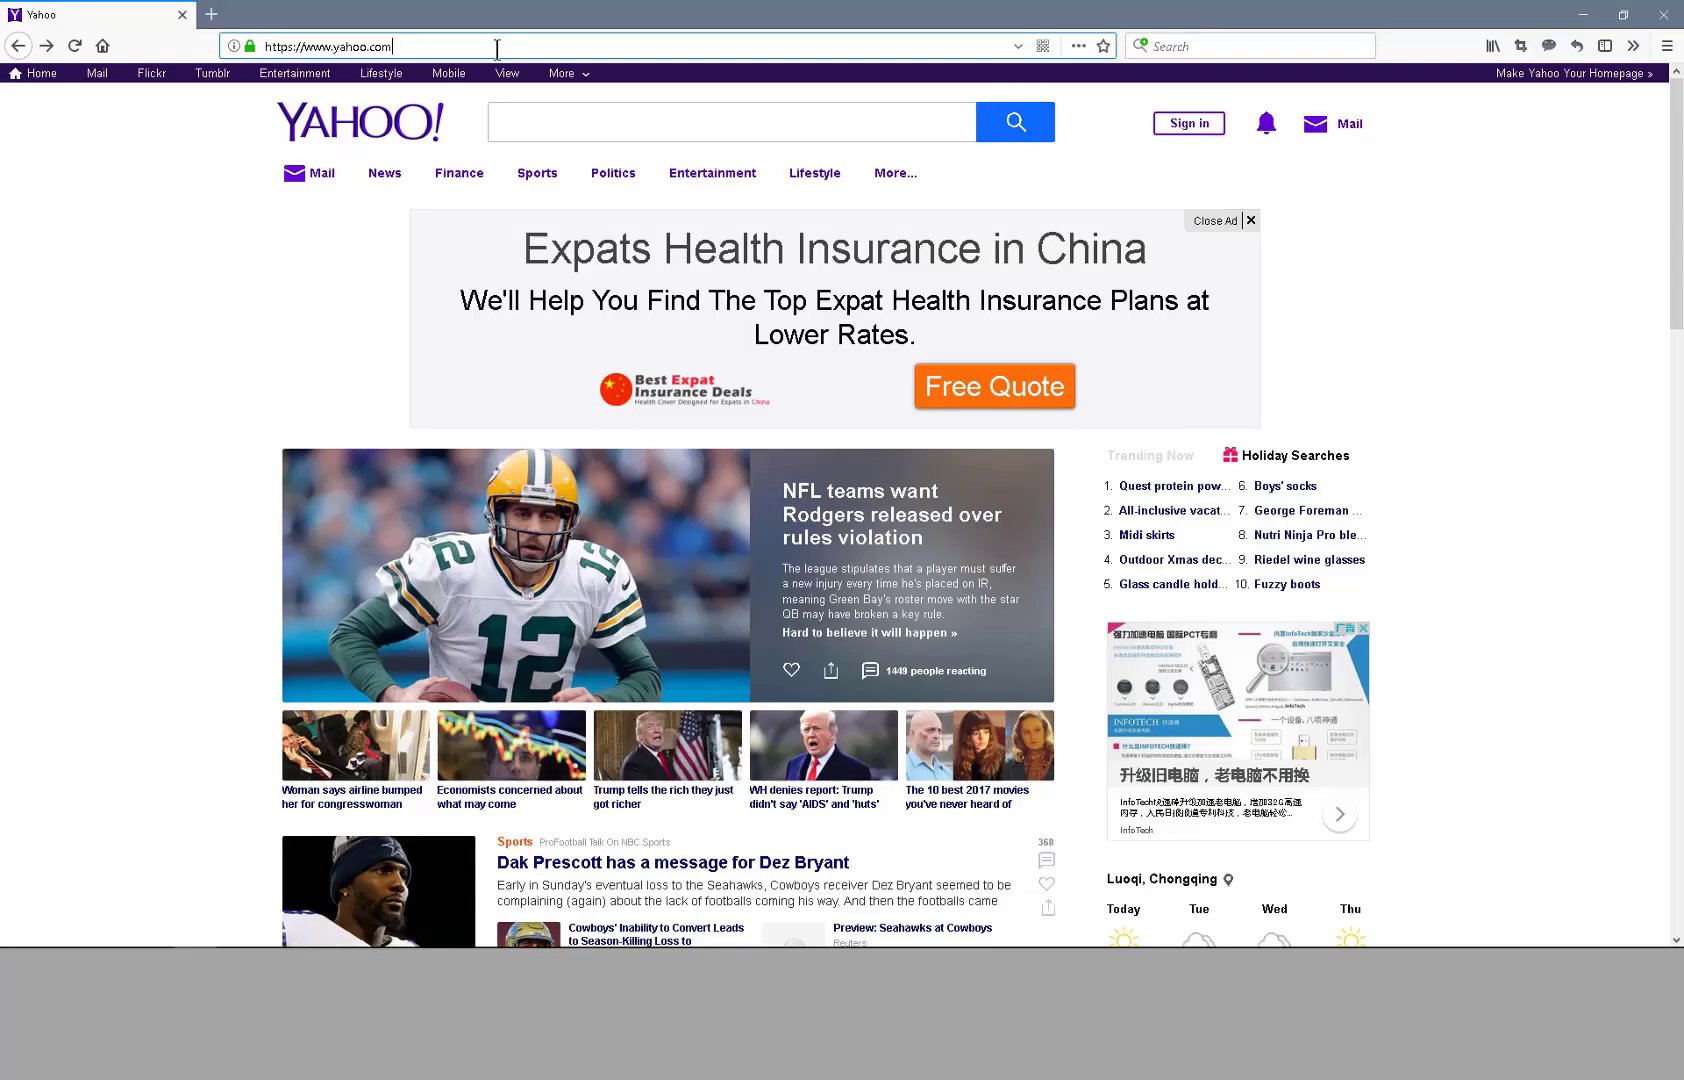
click(497, 46)
text(http://feeds.bbci.co.uk/news/world/rss.xml)
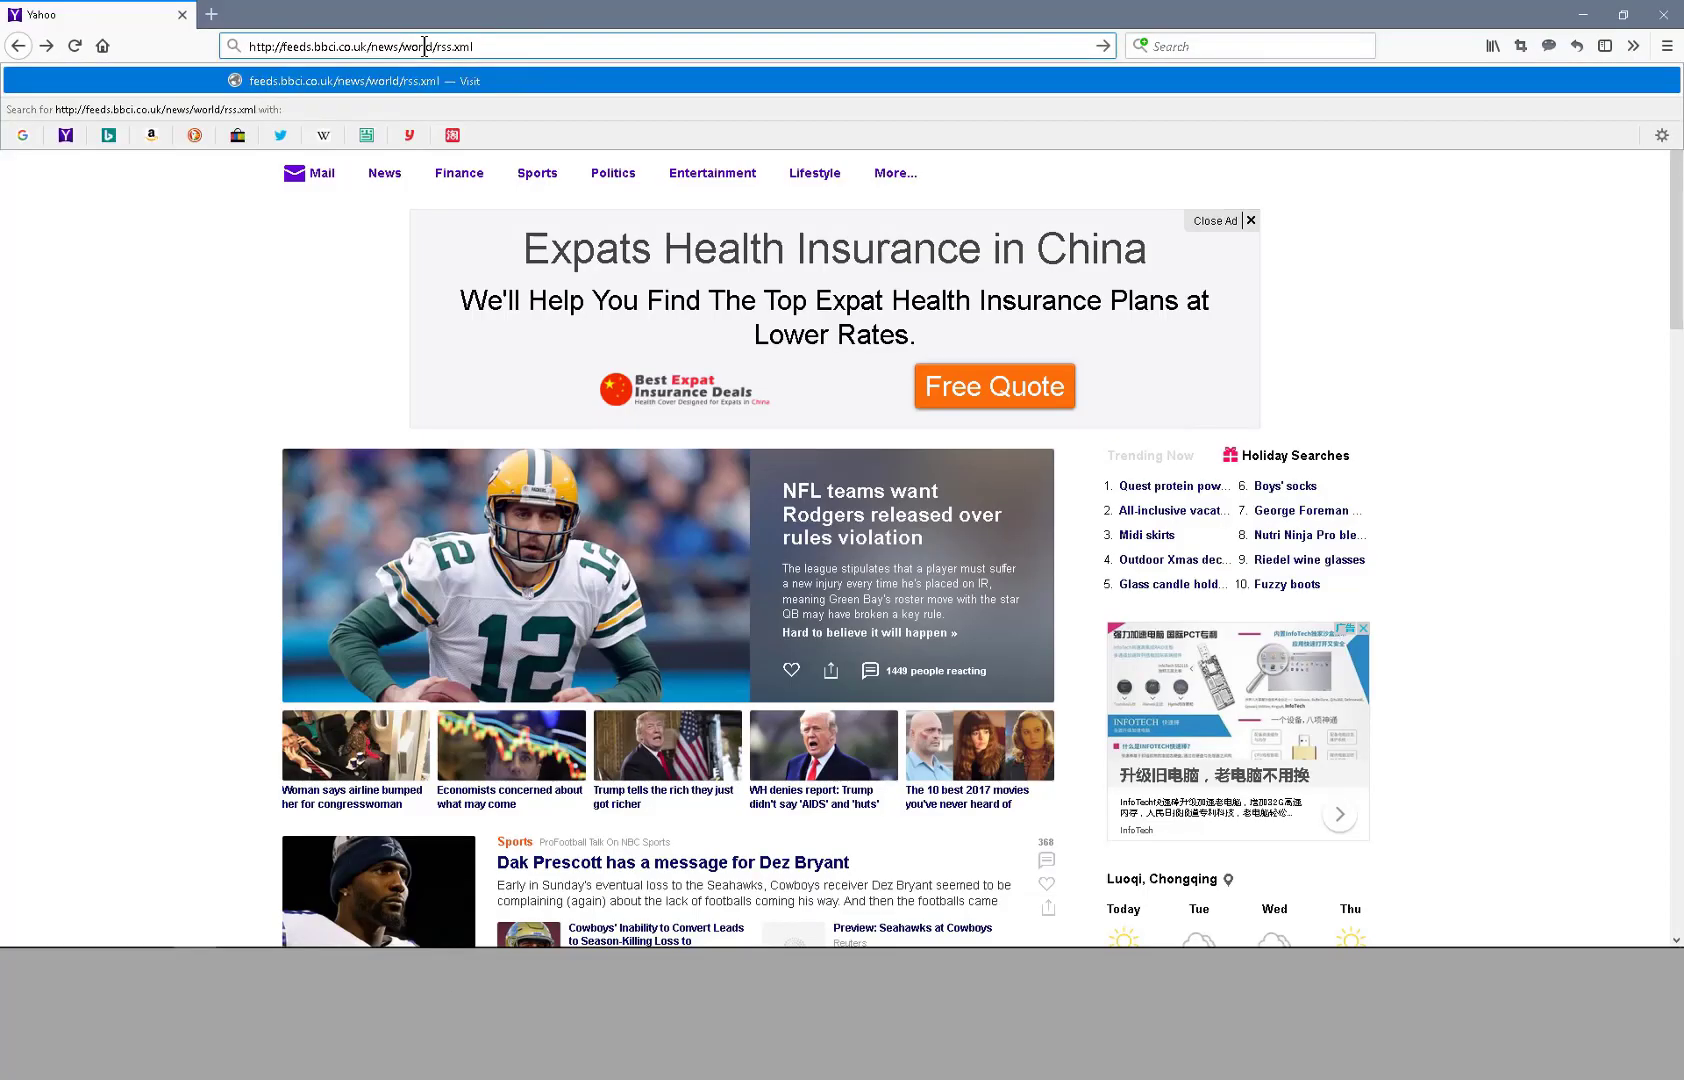
key(Return)
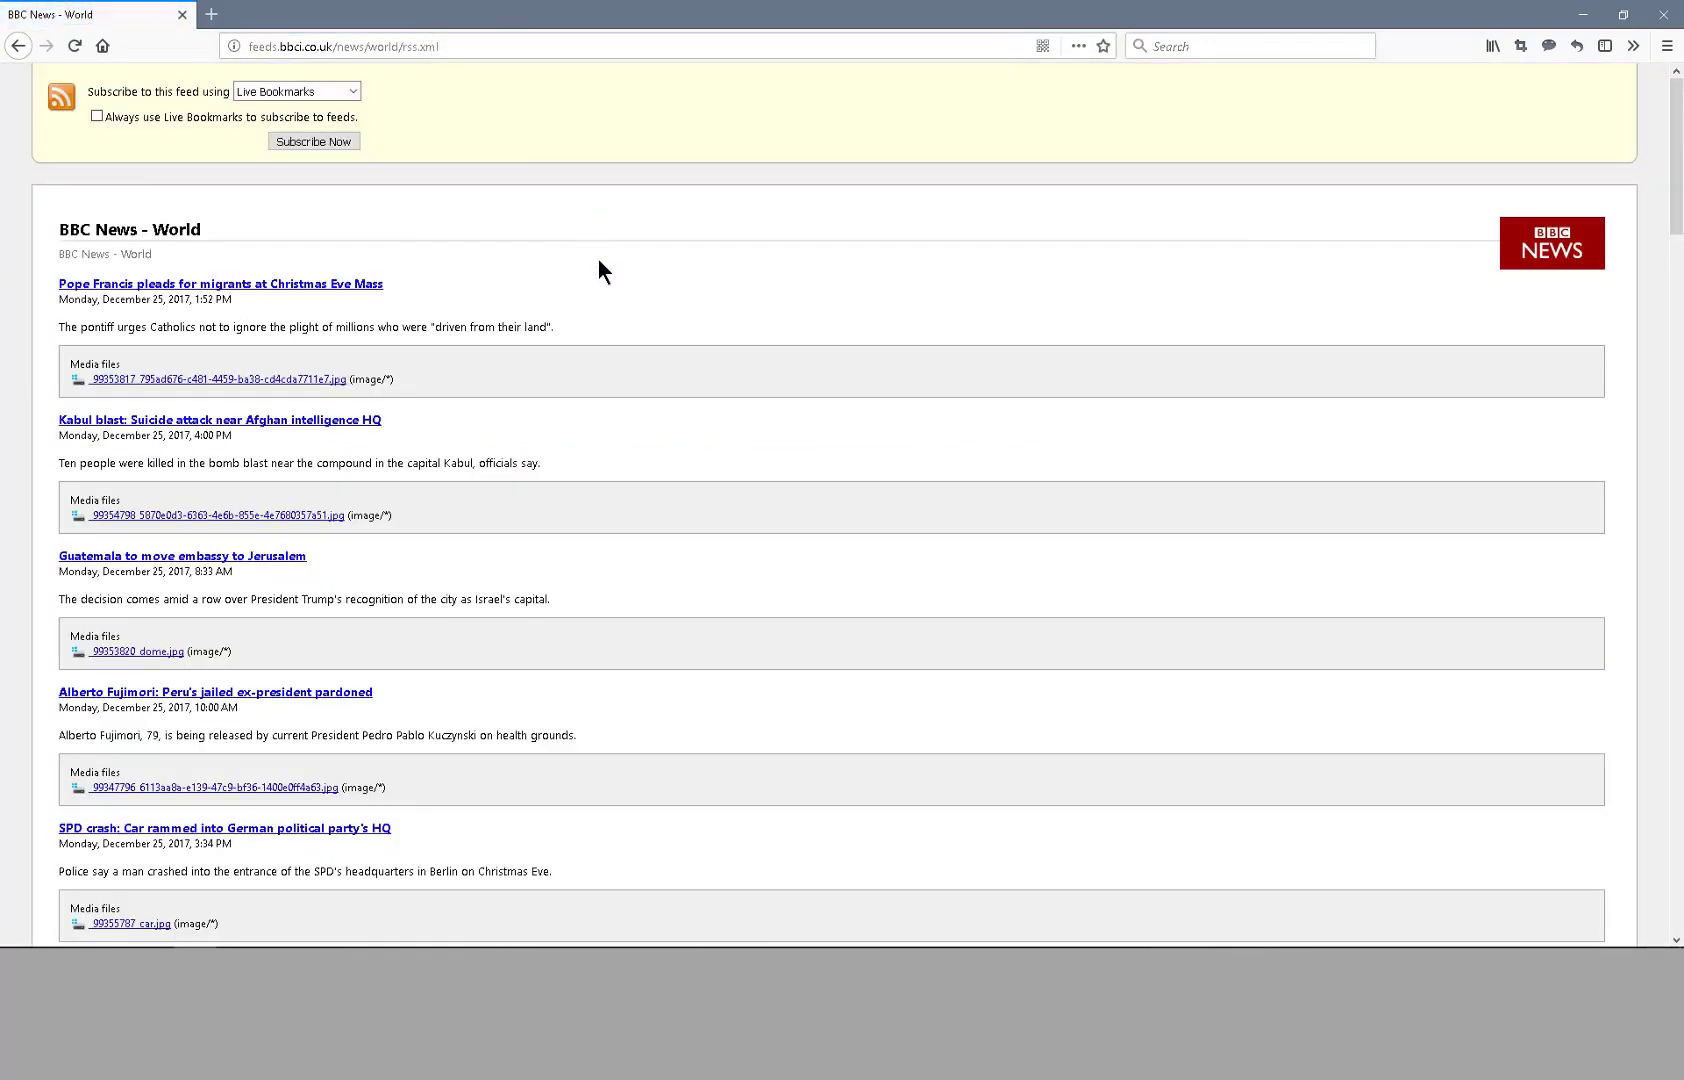
right_click(634, 318)
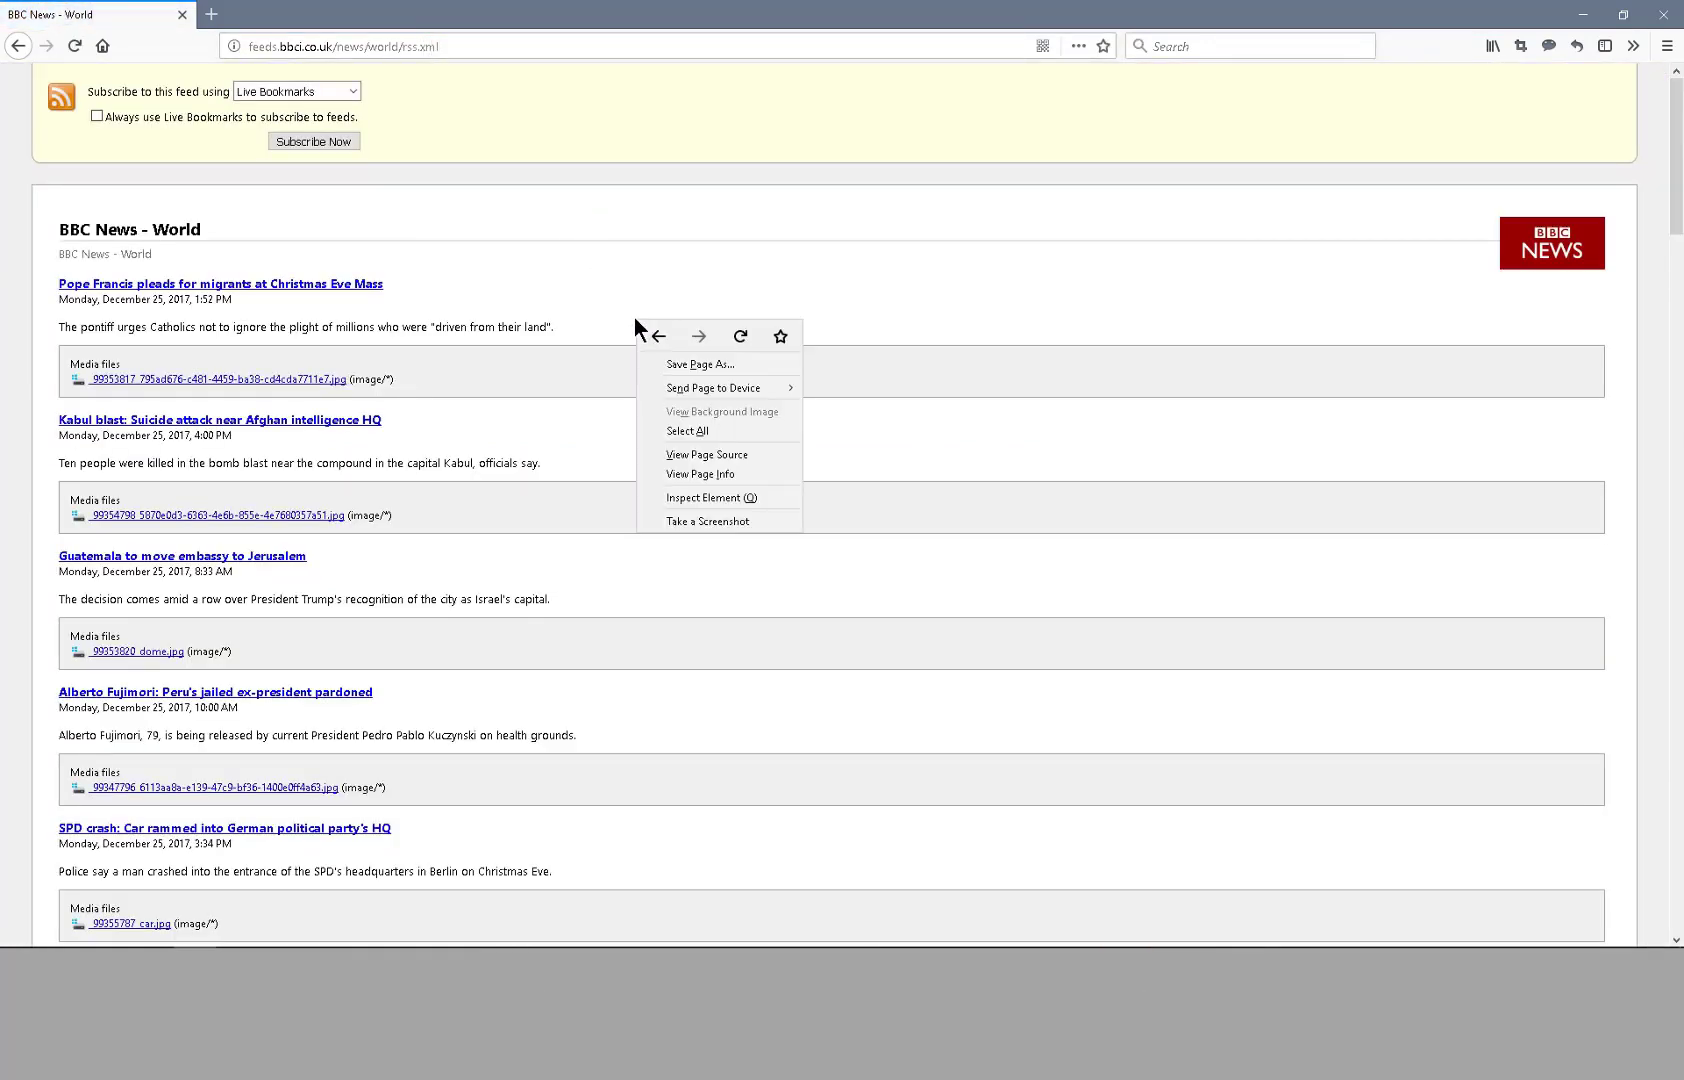
click(751, 454)
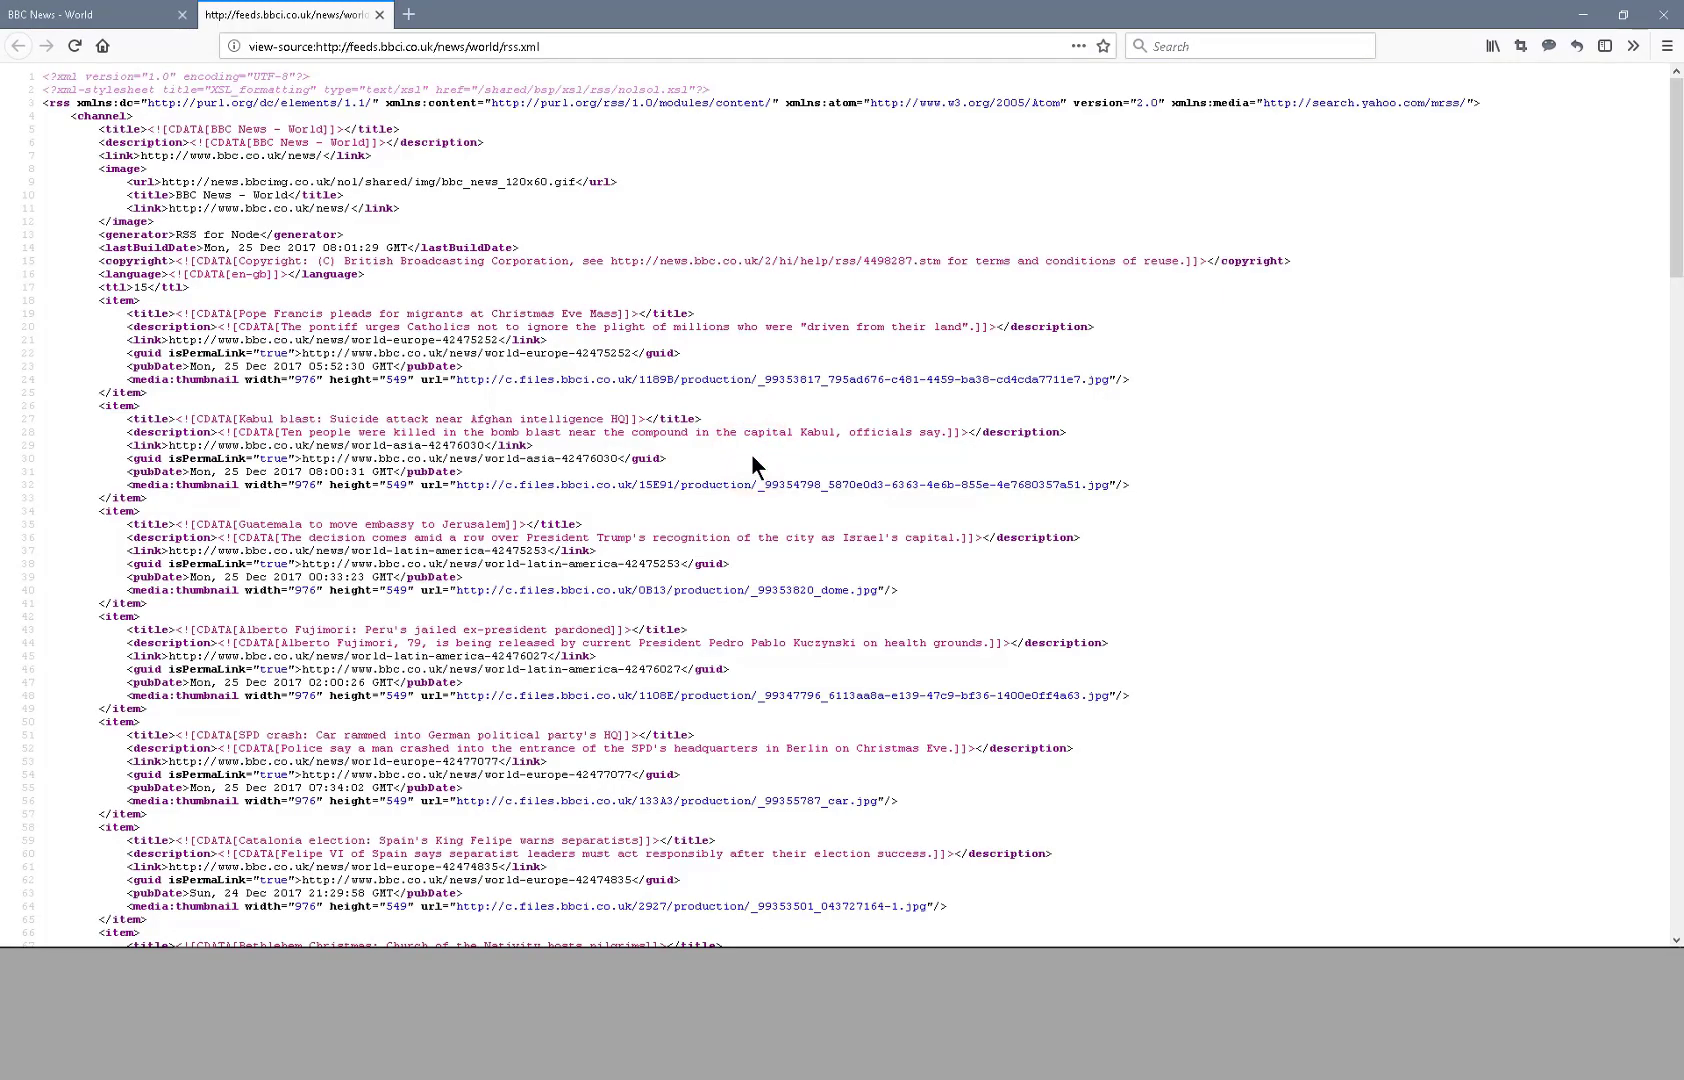
double_click(52, 104)
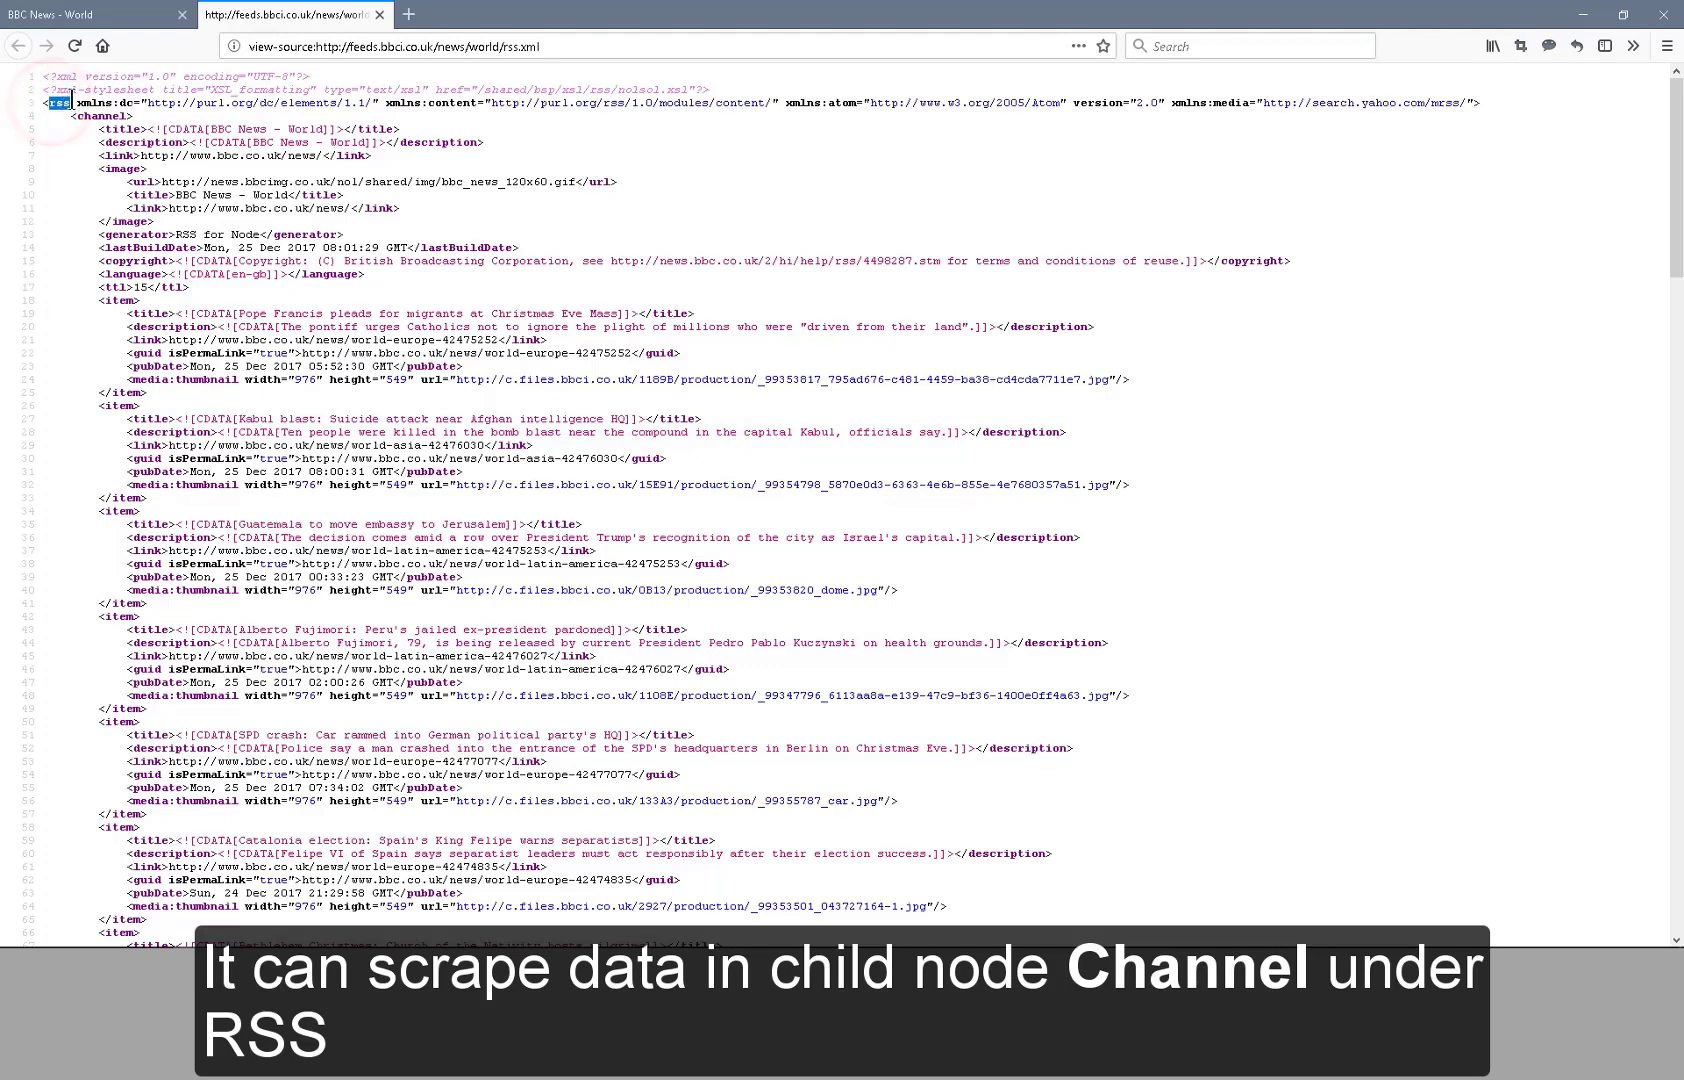
click(143, 114)
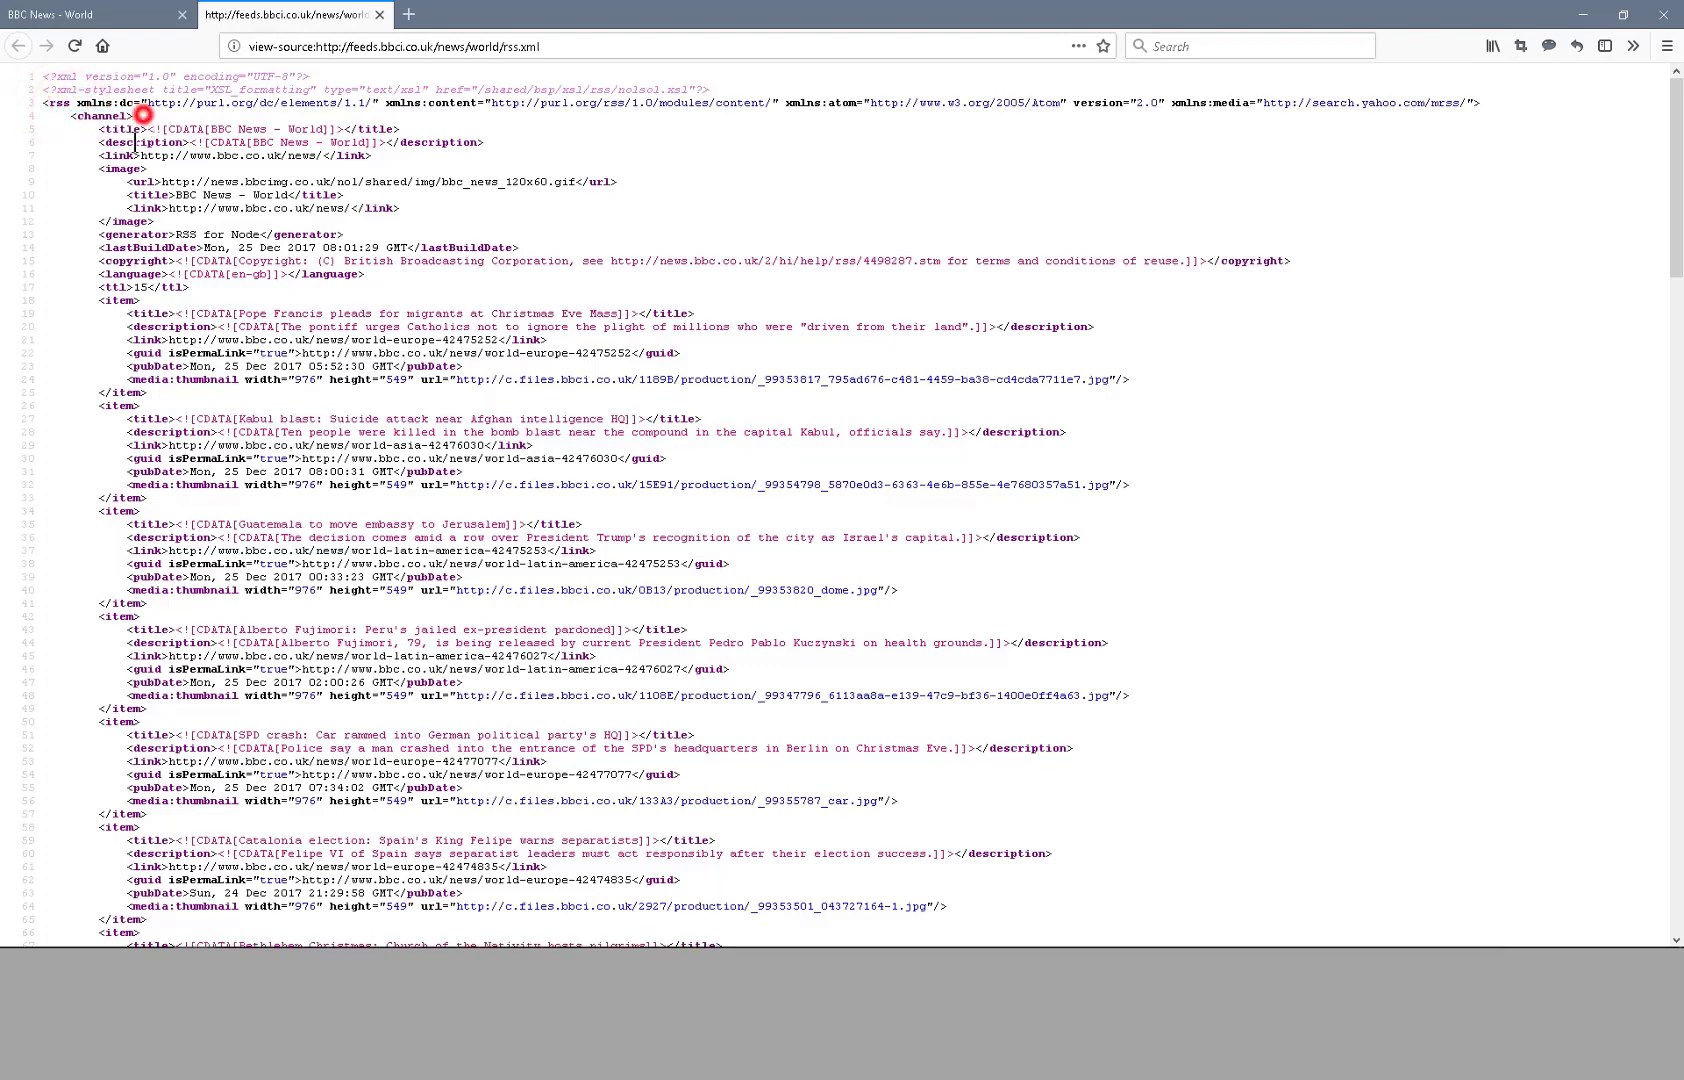
drag(99, 299, 207, 395)
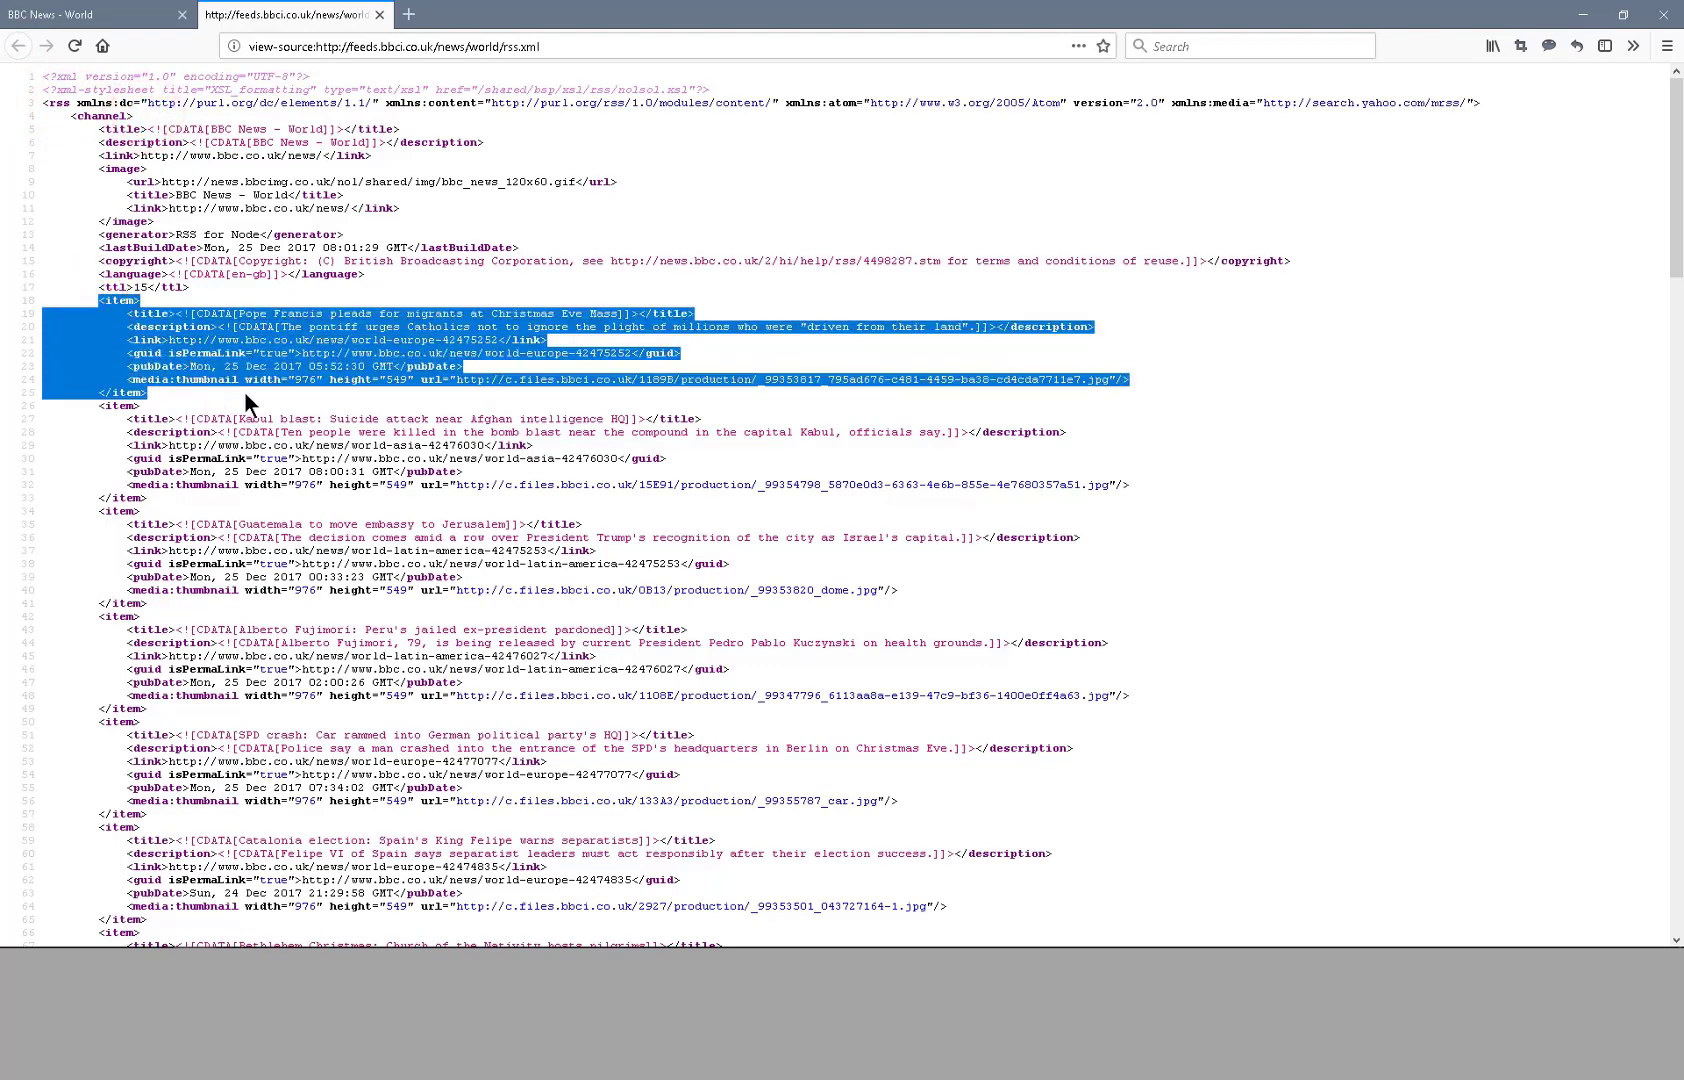
click(245, 395)
key(alt+Tab)
key(alt+Tab)
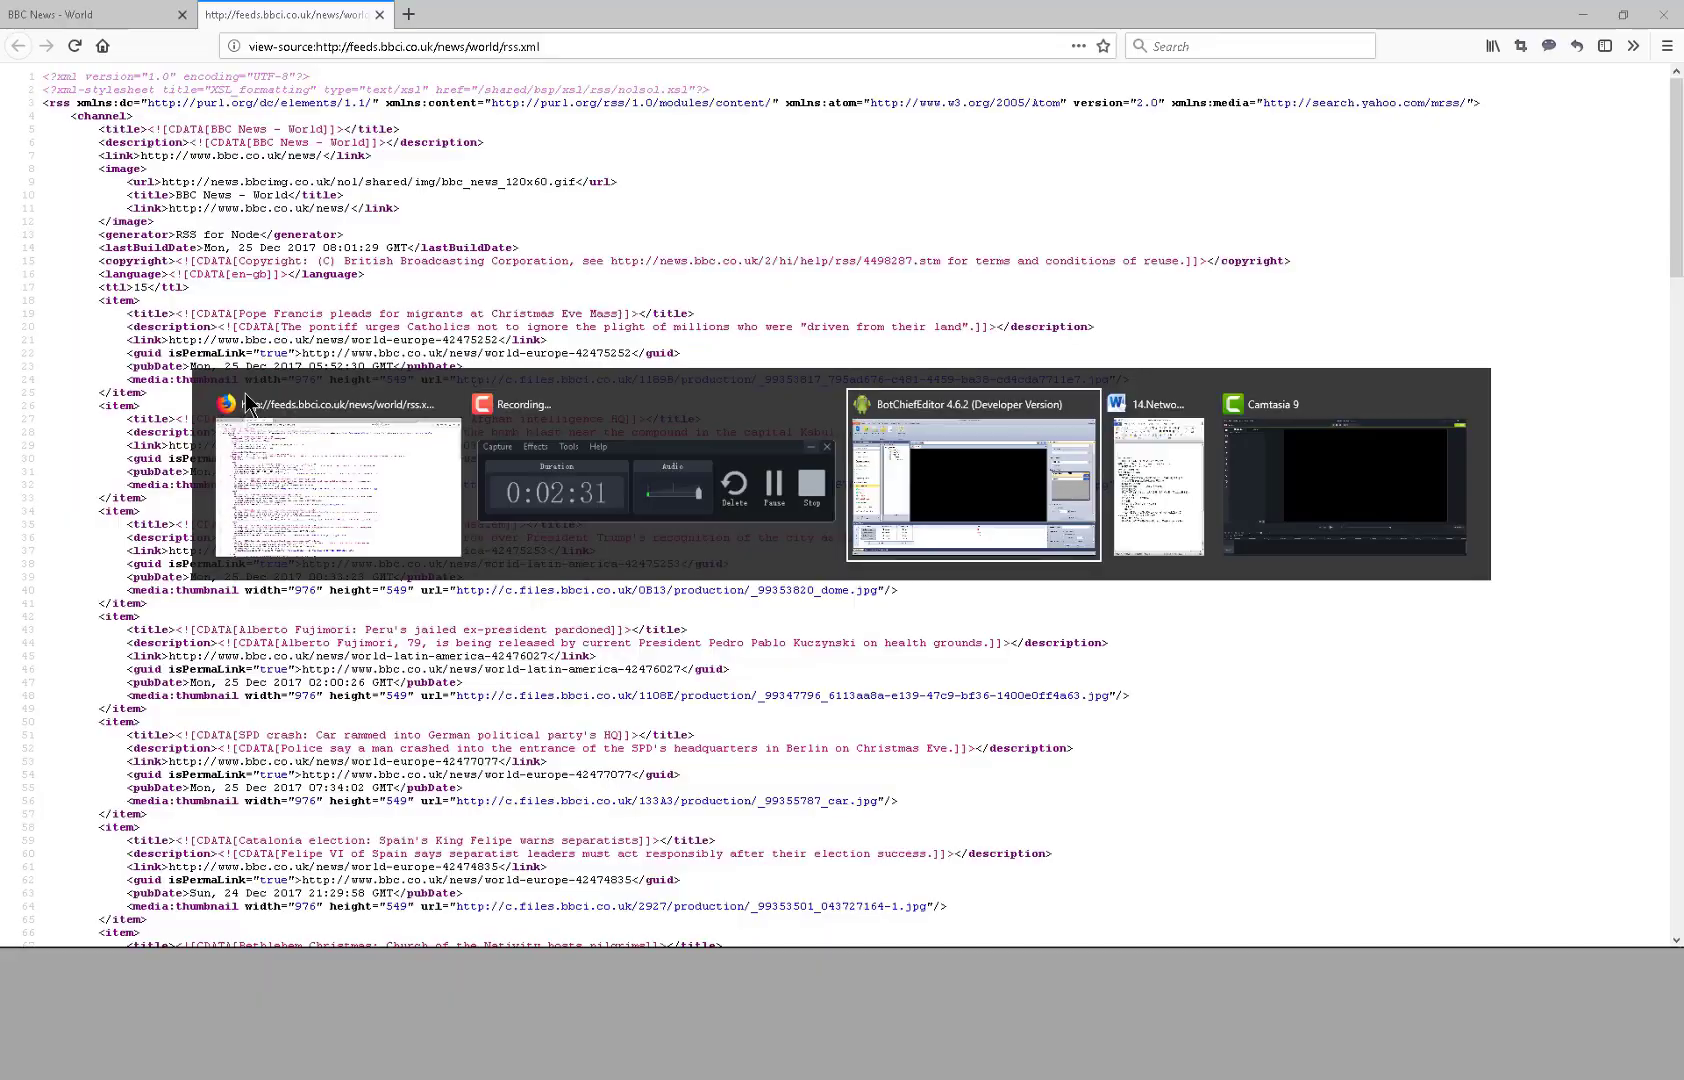
drag(1667, 341, 1665, 275)
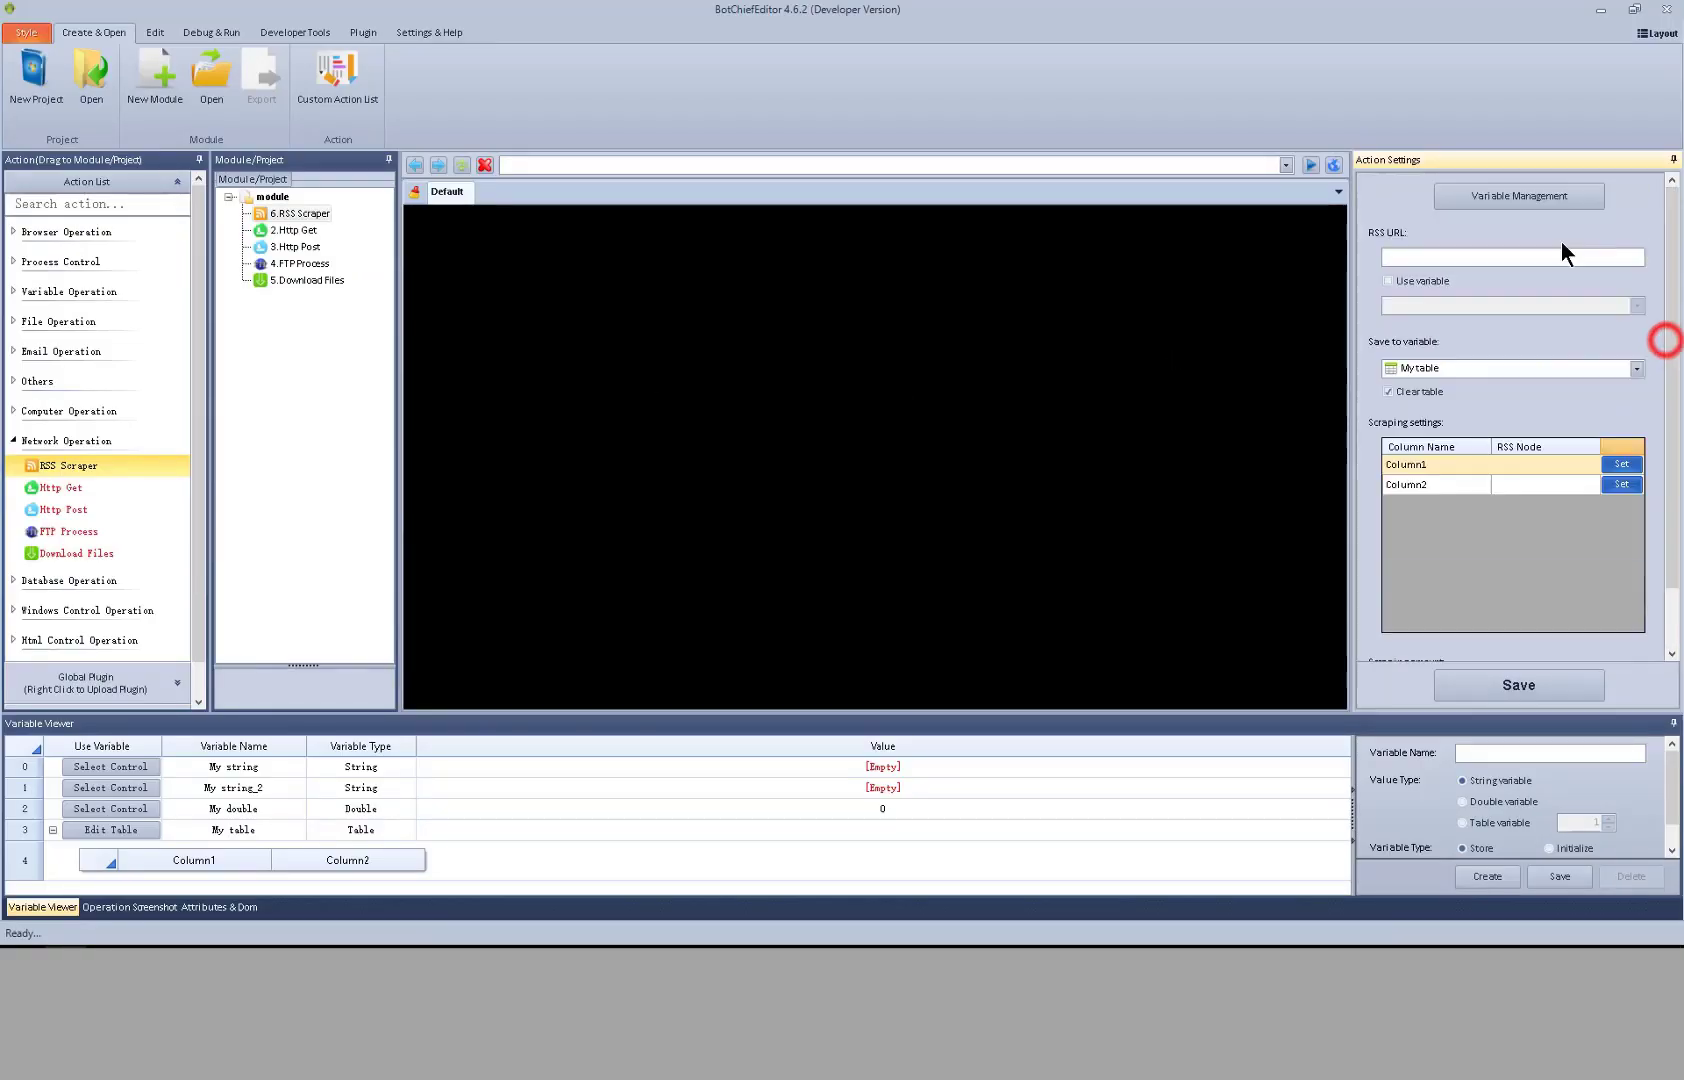
click(1466, 260)
text(http://feeds.bbci.co.uk/news/world/rss.xml)
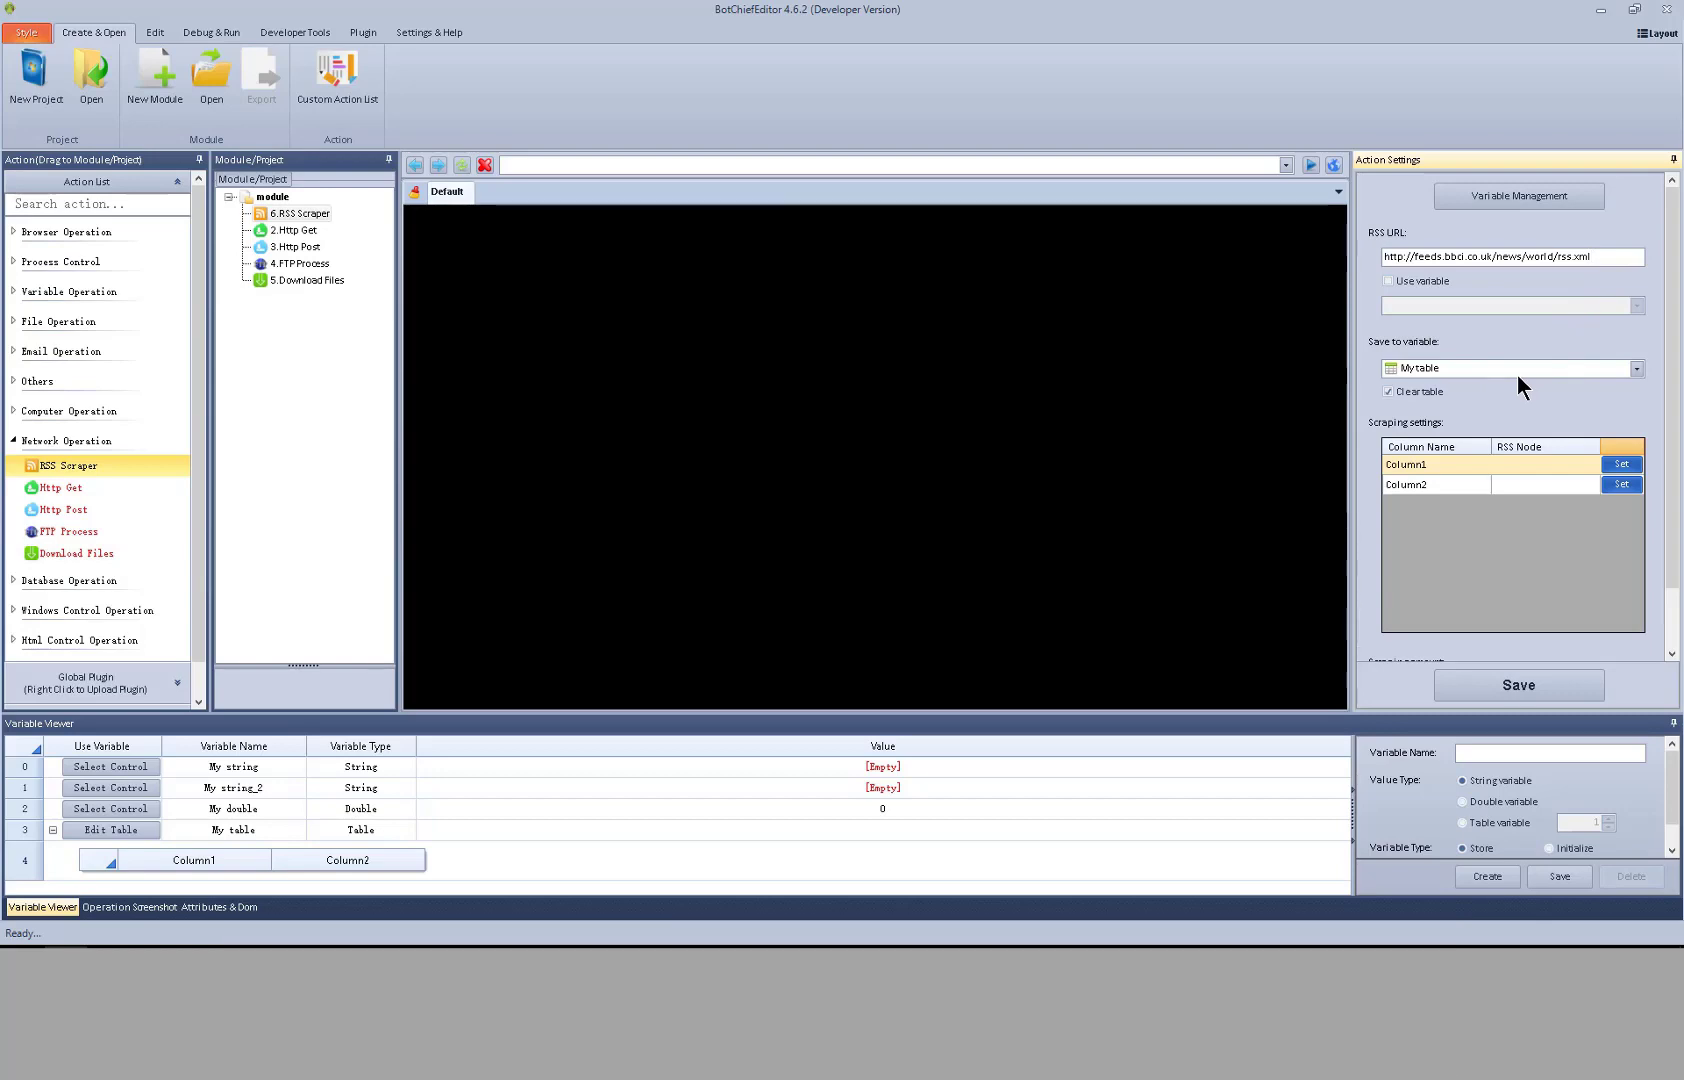
Copy the item's title node name from the feed source in Firefox and set it as Column1's RSS node in BotChiefEditor
key(alt+Tab)
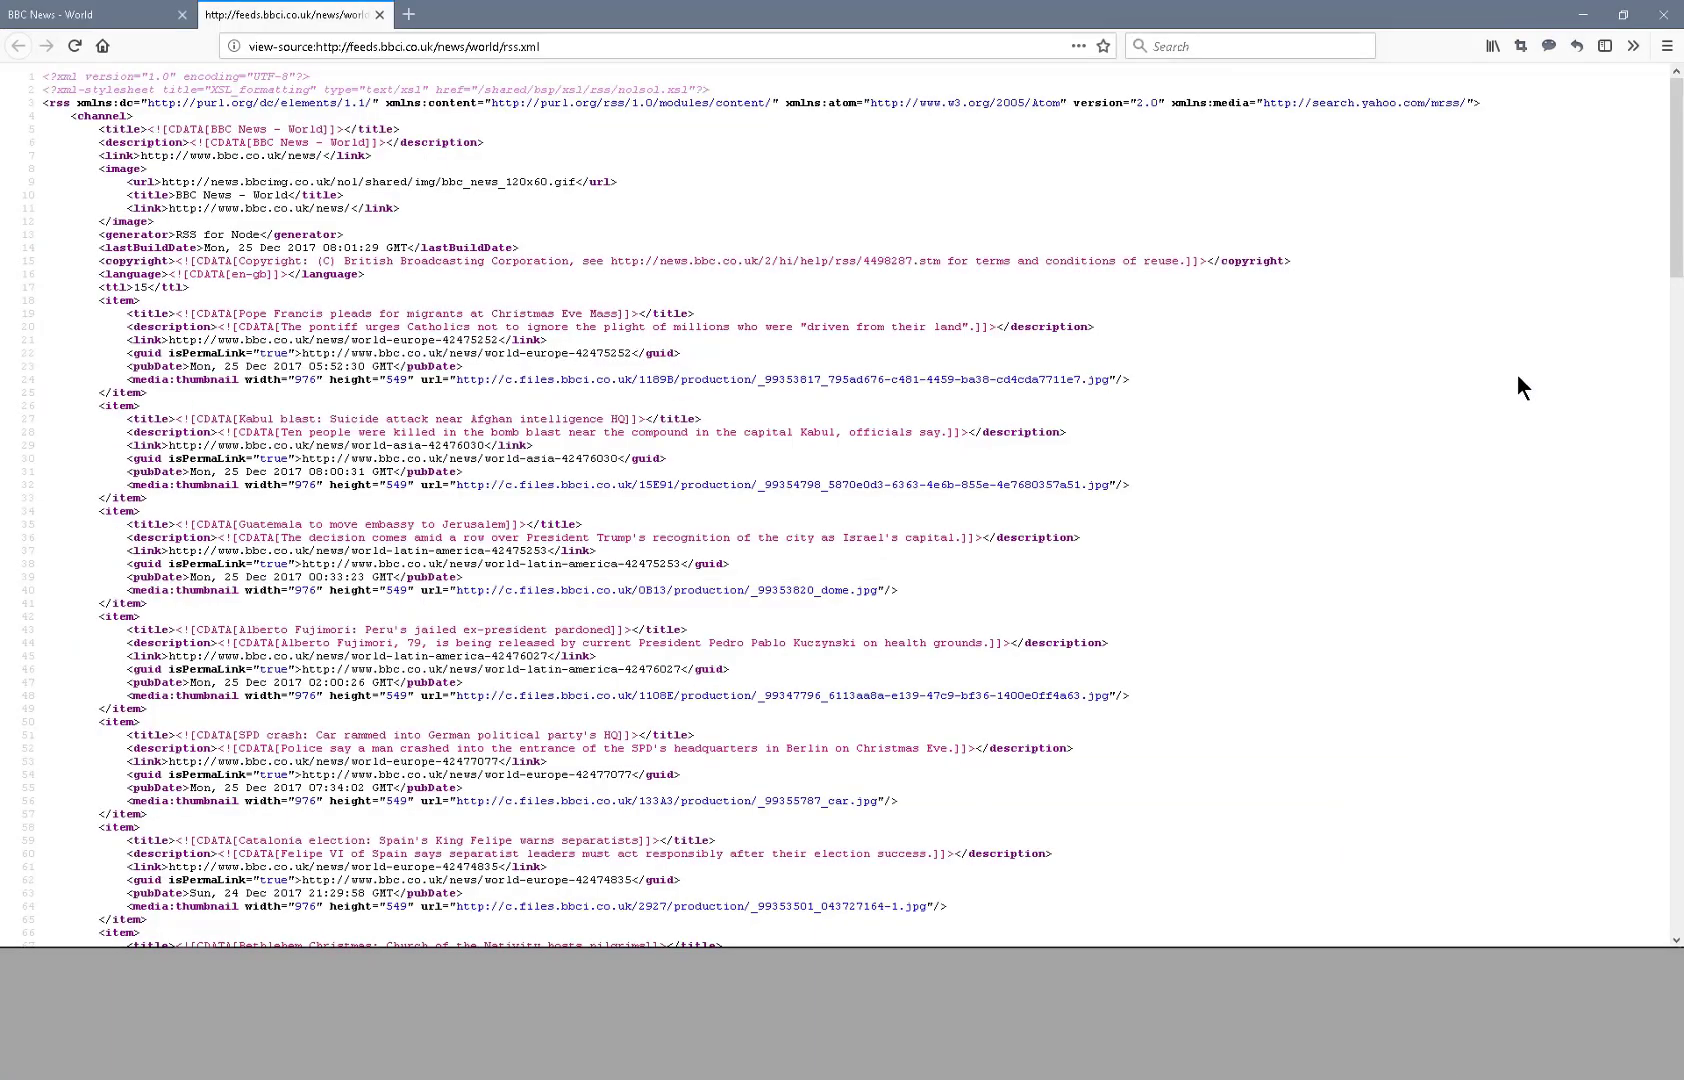
double_click(150, 313)
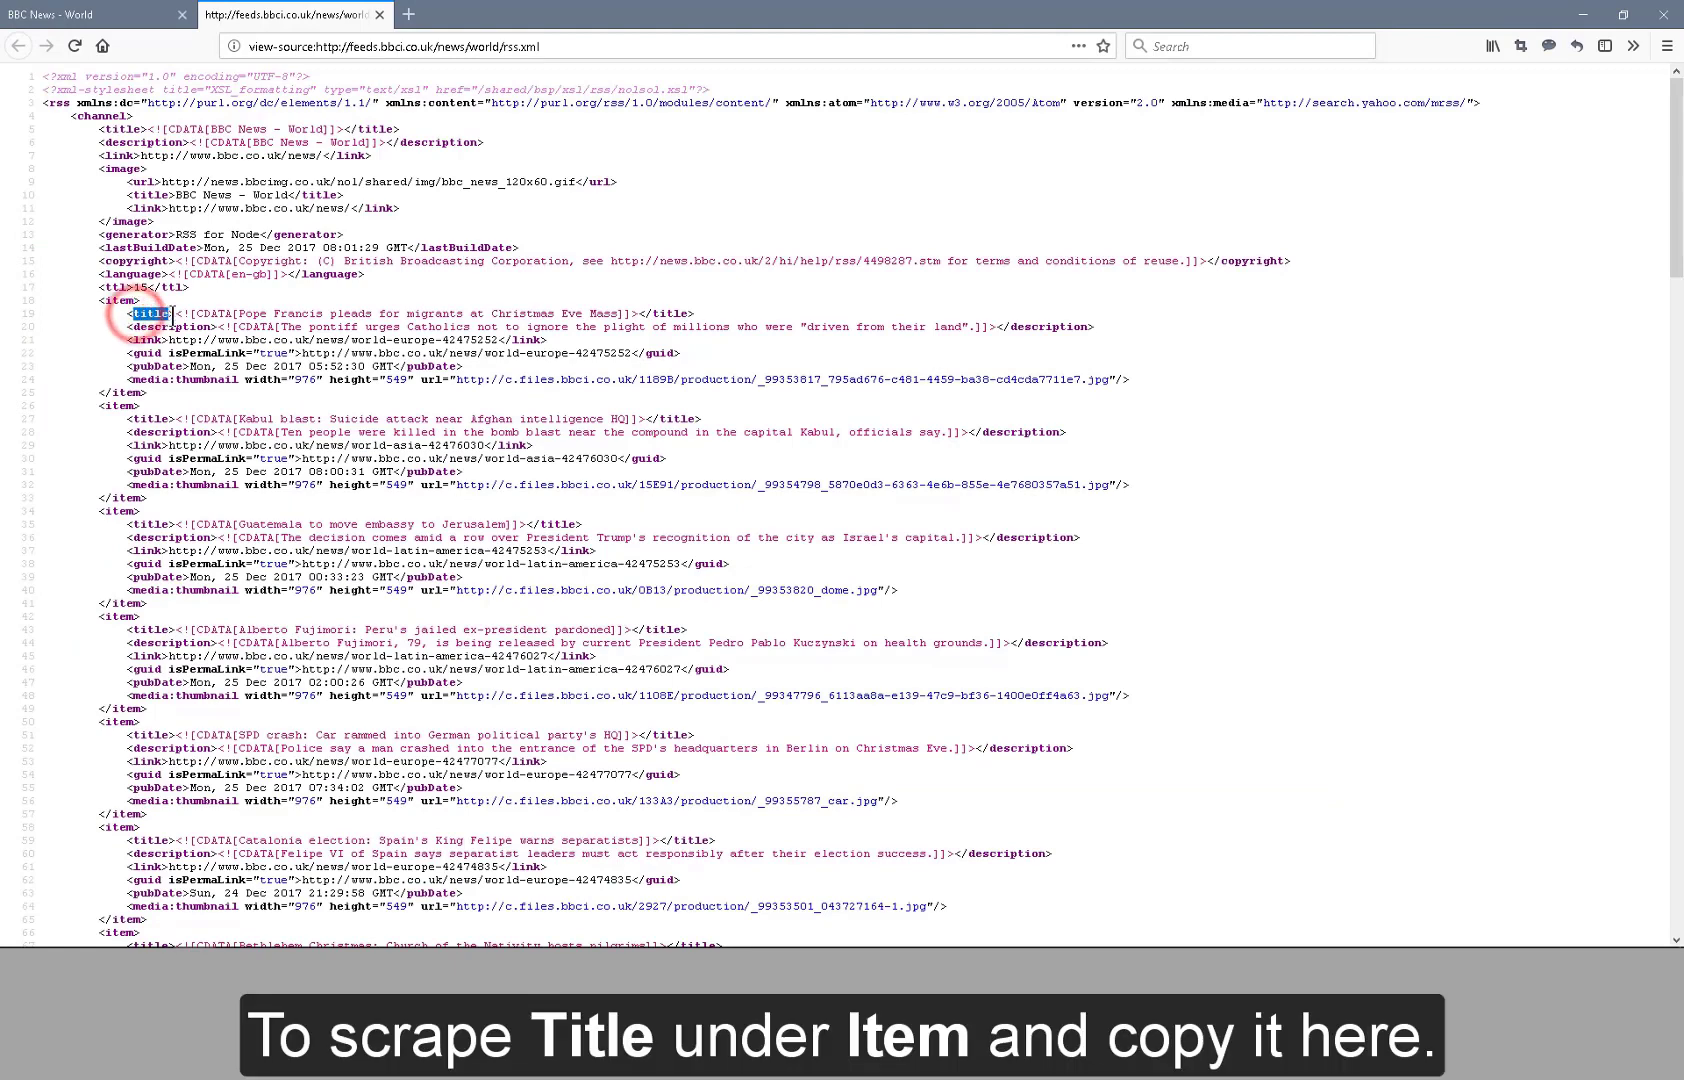
double_click(145, 315)
key(ctrl+c)
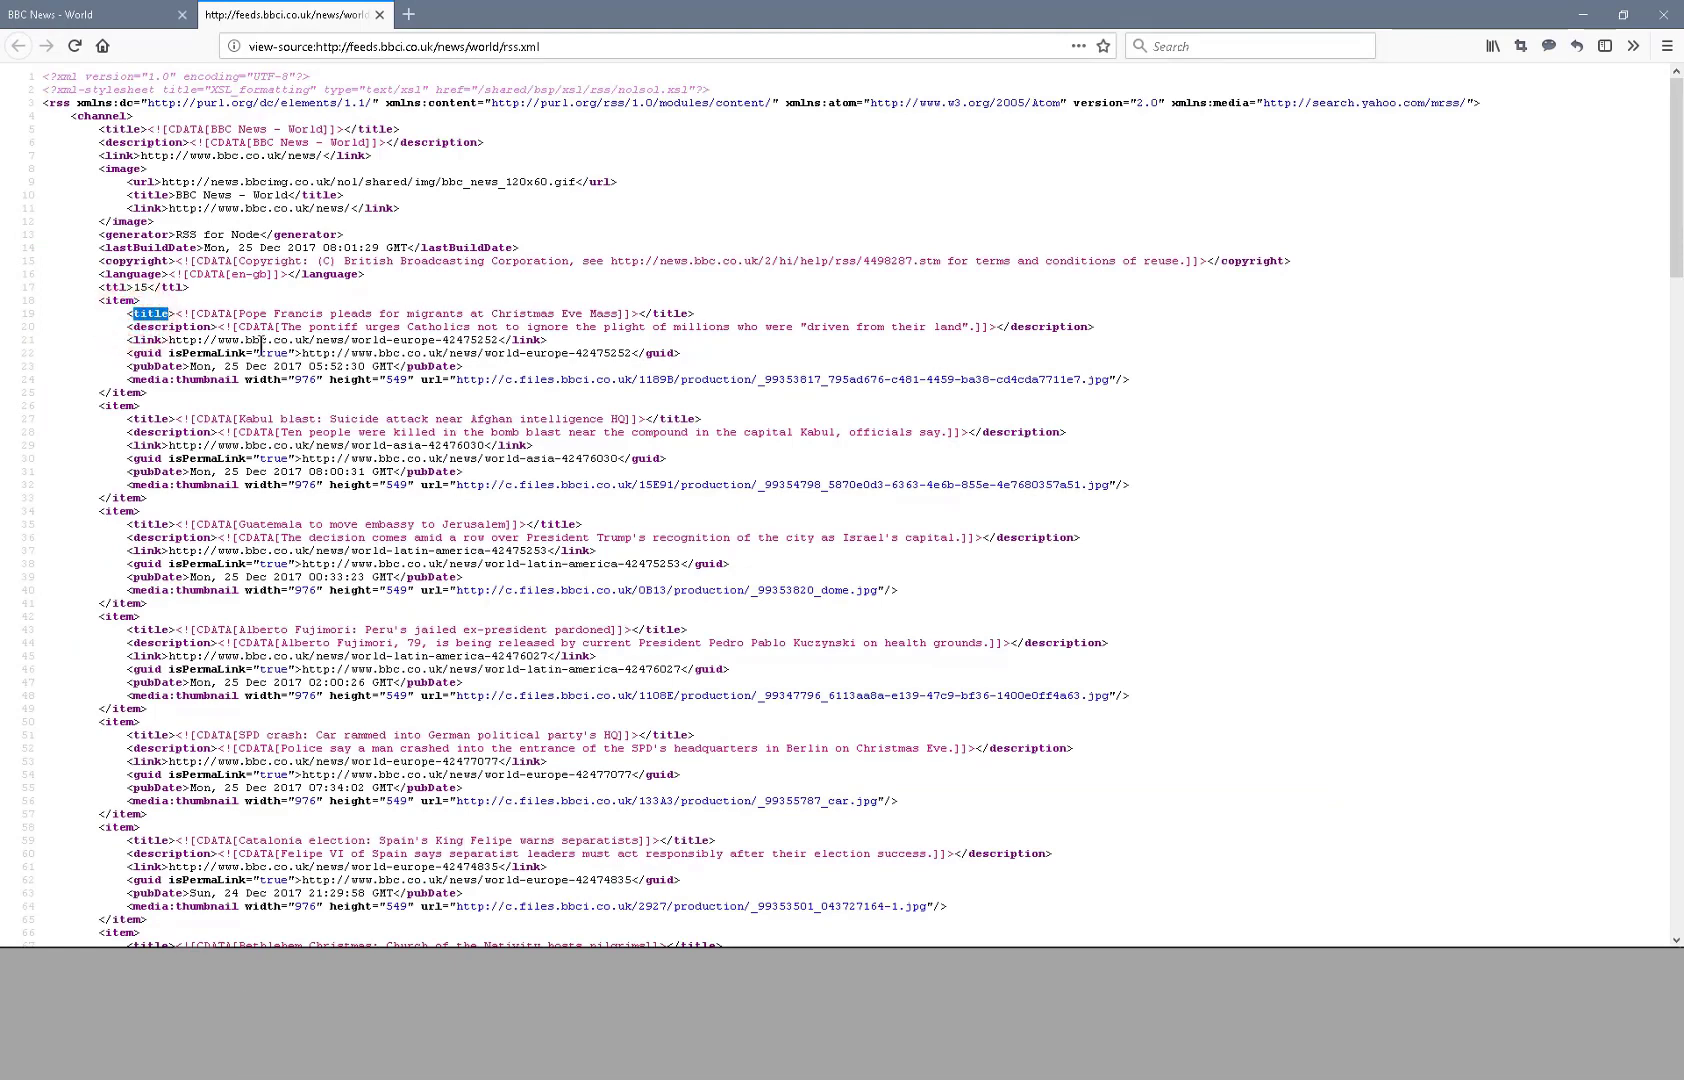
key(alt+Tab)
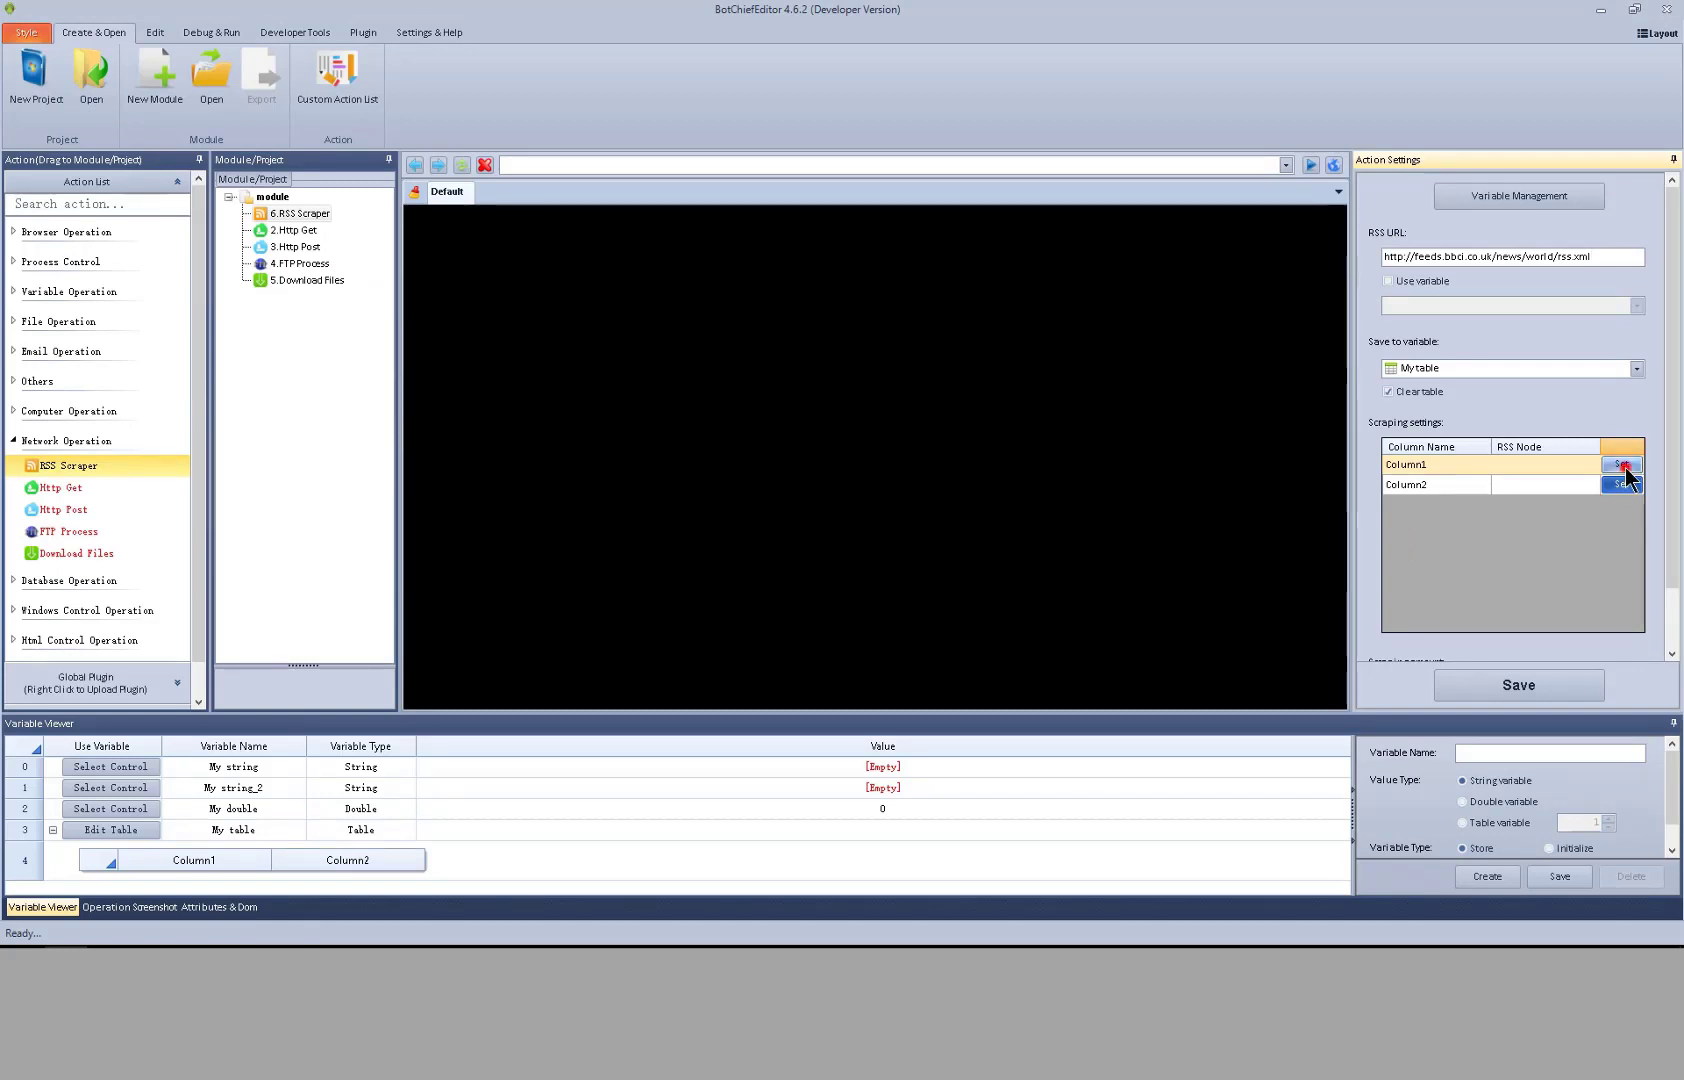
click(1622, 464)
click(793, 433)
key(ctrl+v)
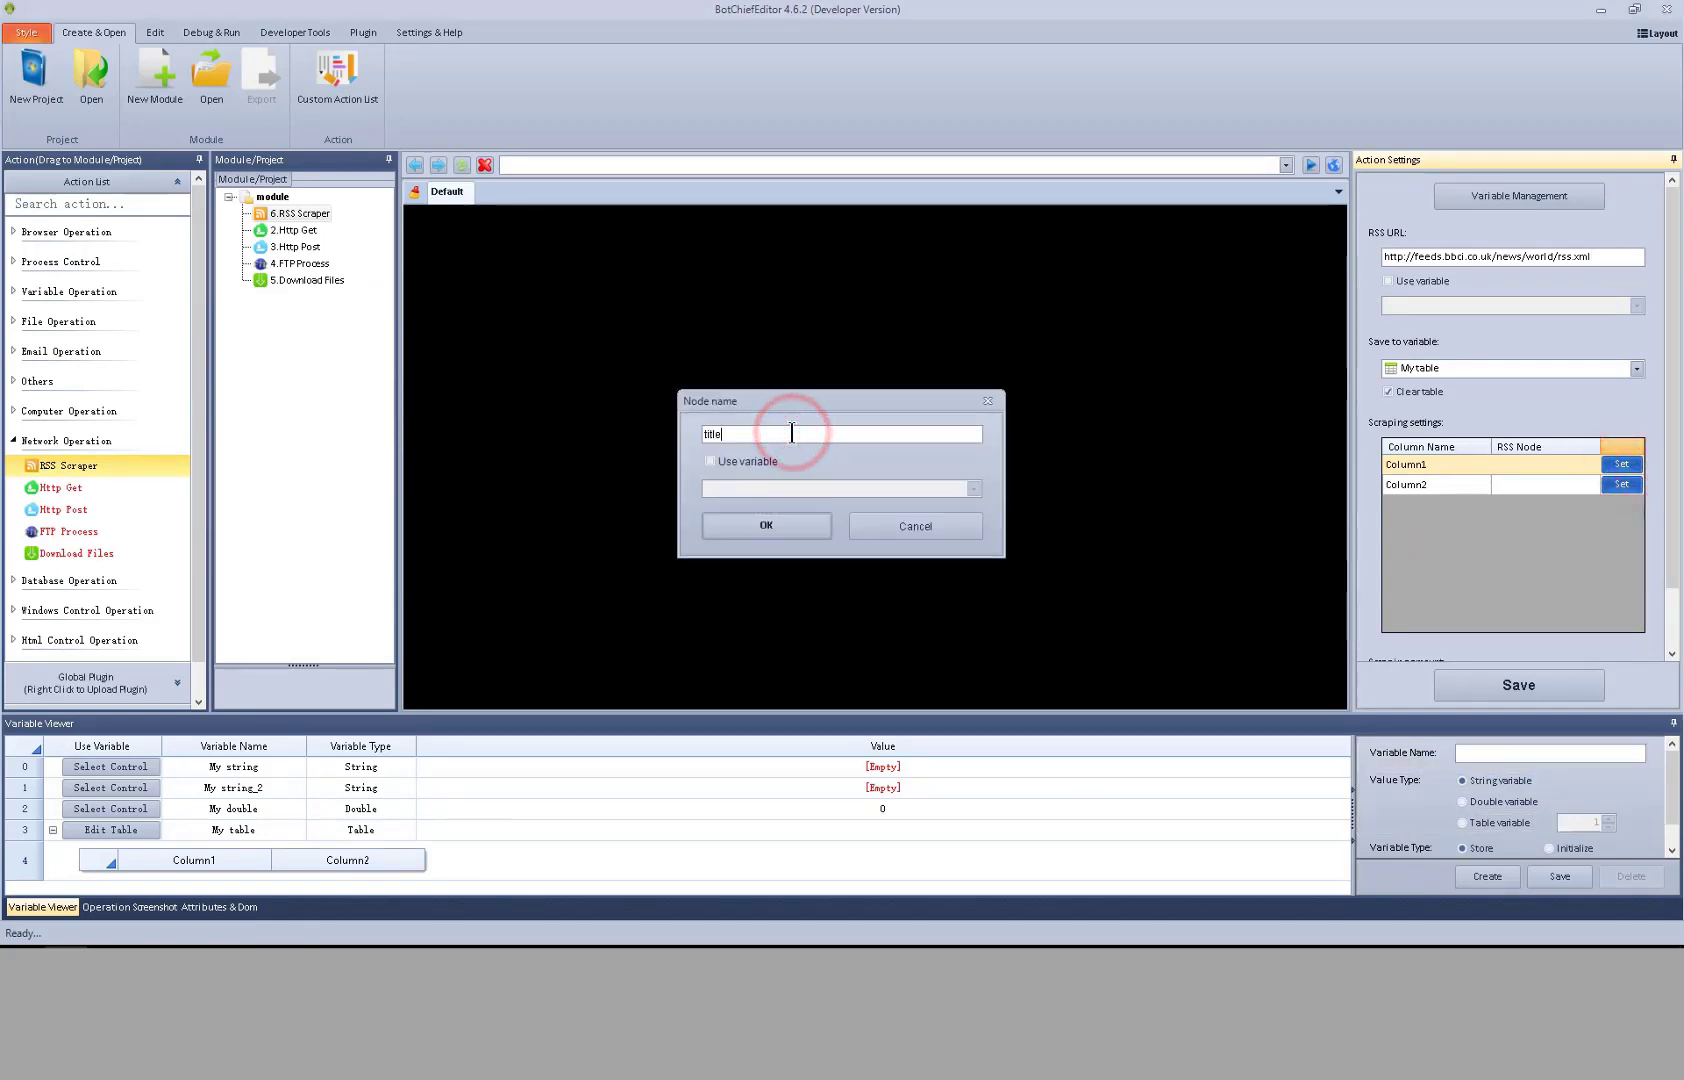
click(788, 524)
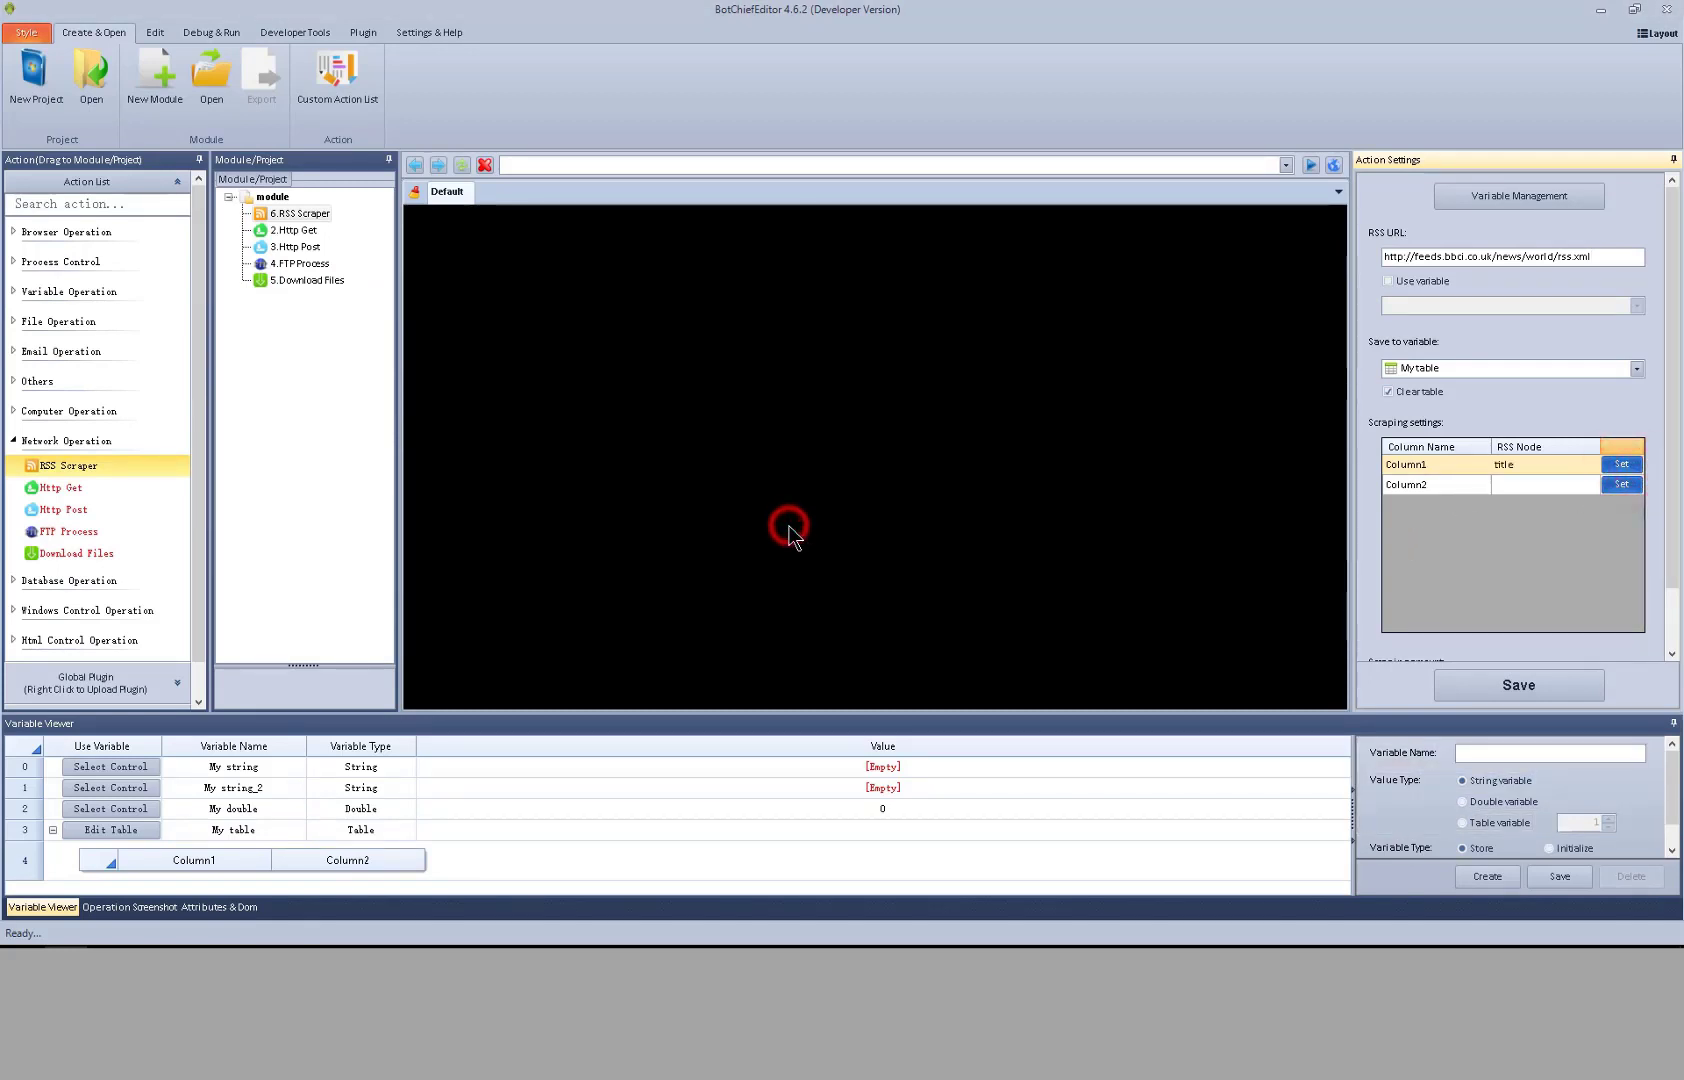
Copy the item's link node name from the feed source in Firefox and set it as Column2's RSS node in BotChiefEditor
key(alt+Tab)
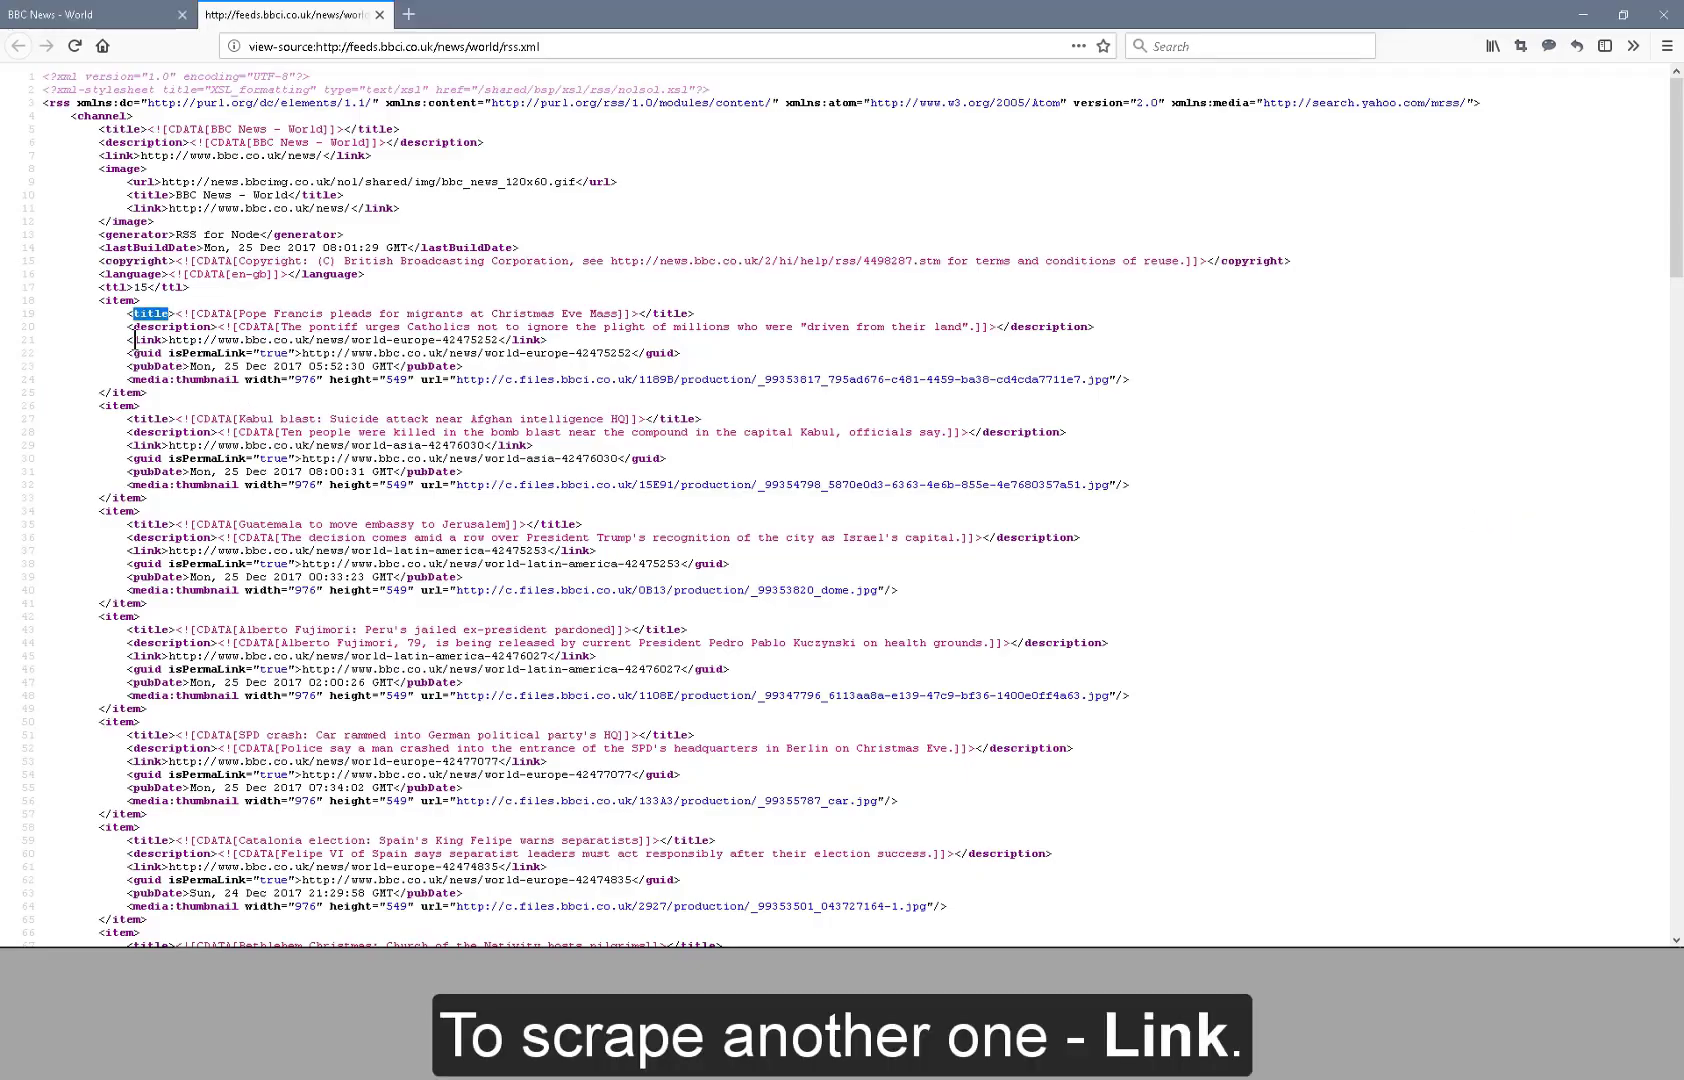
drag(133, 340, 160, 340)
key(ctrl+c)
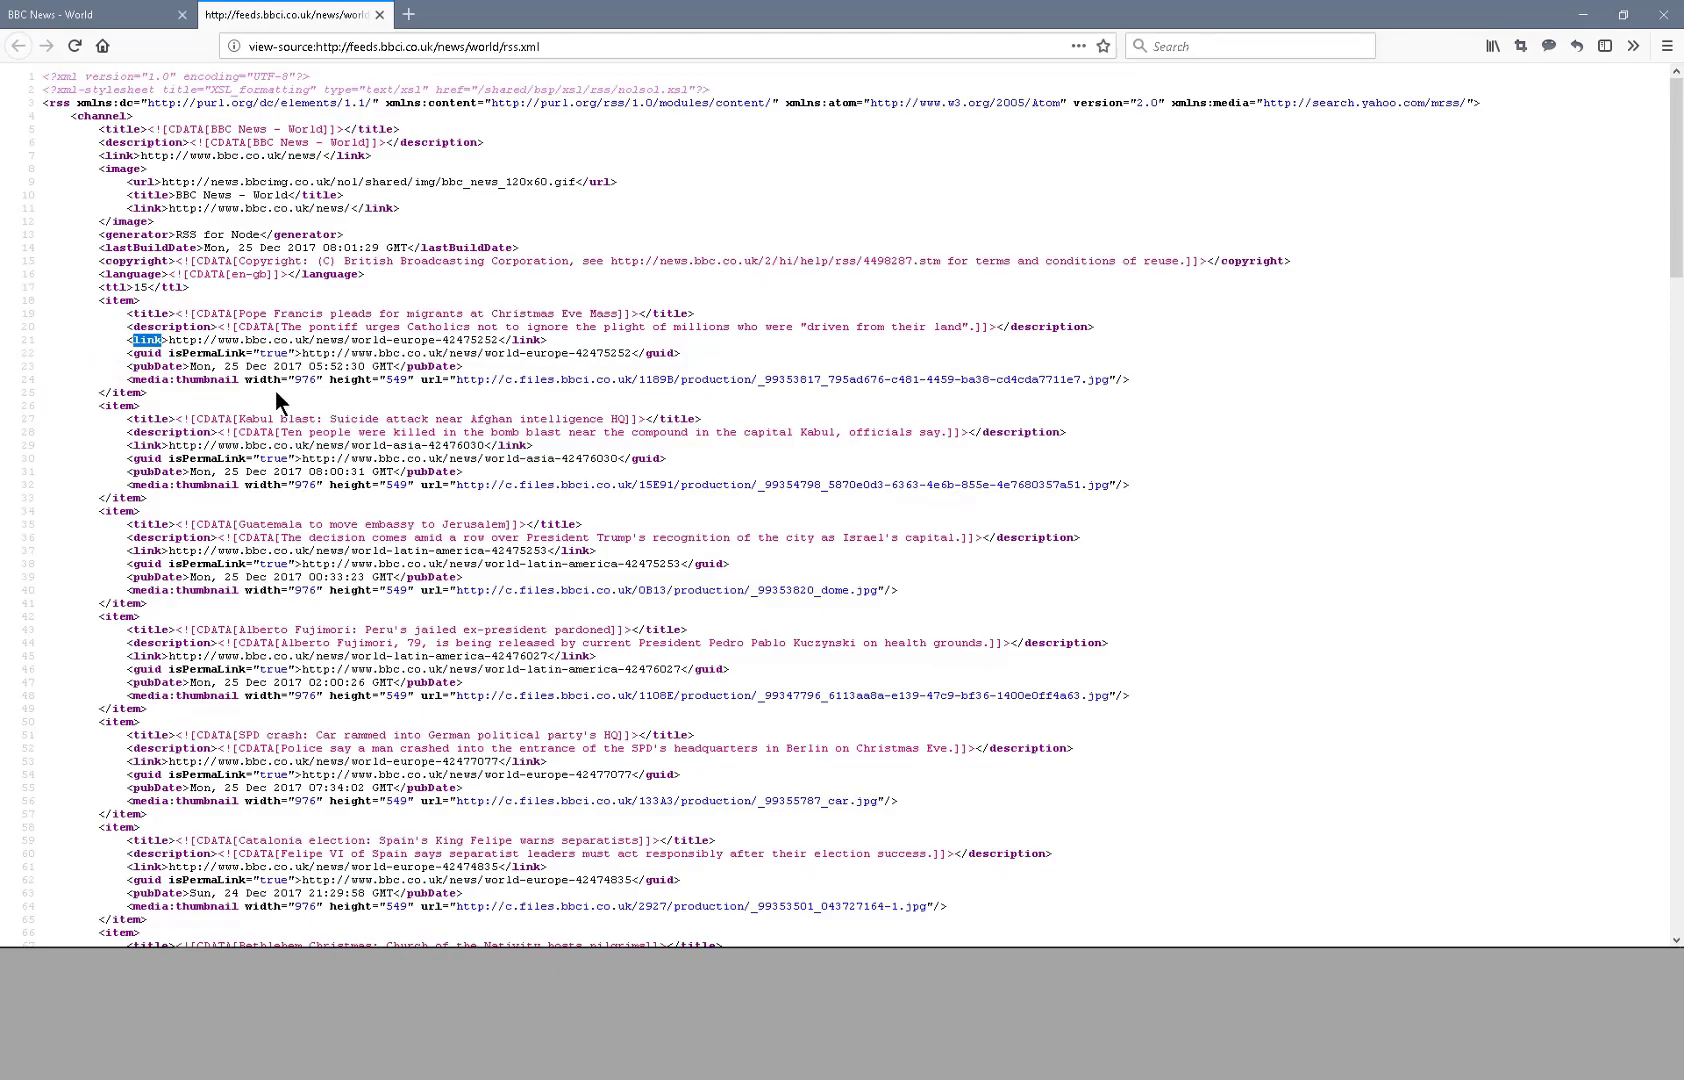
key(alt+Tab)
click(1622, 484)
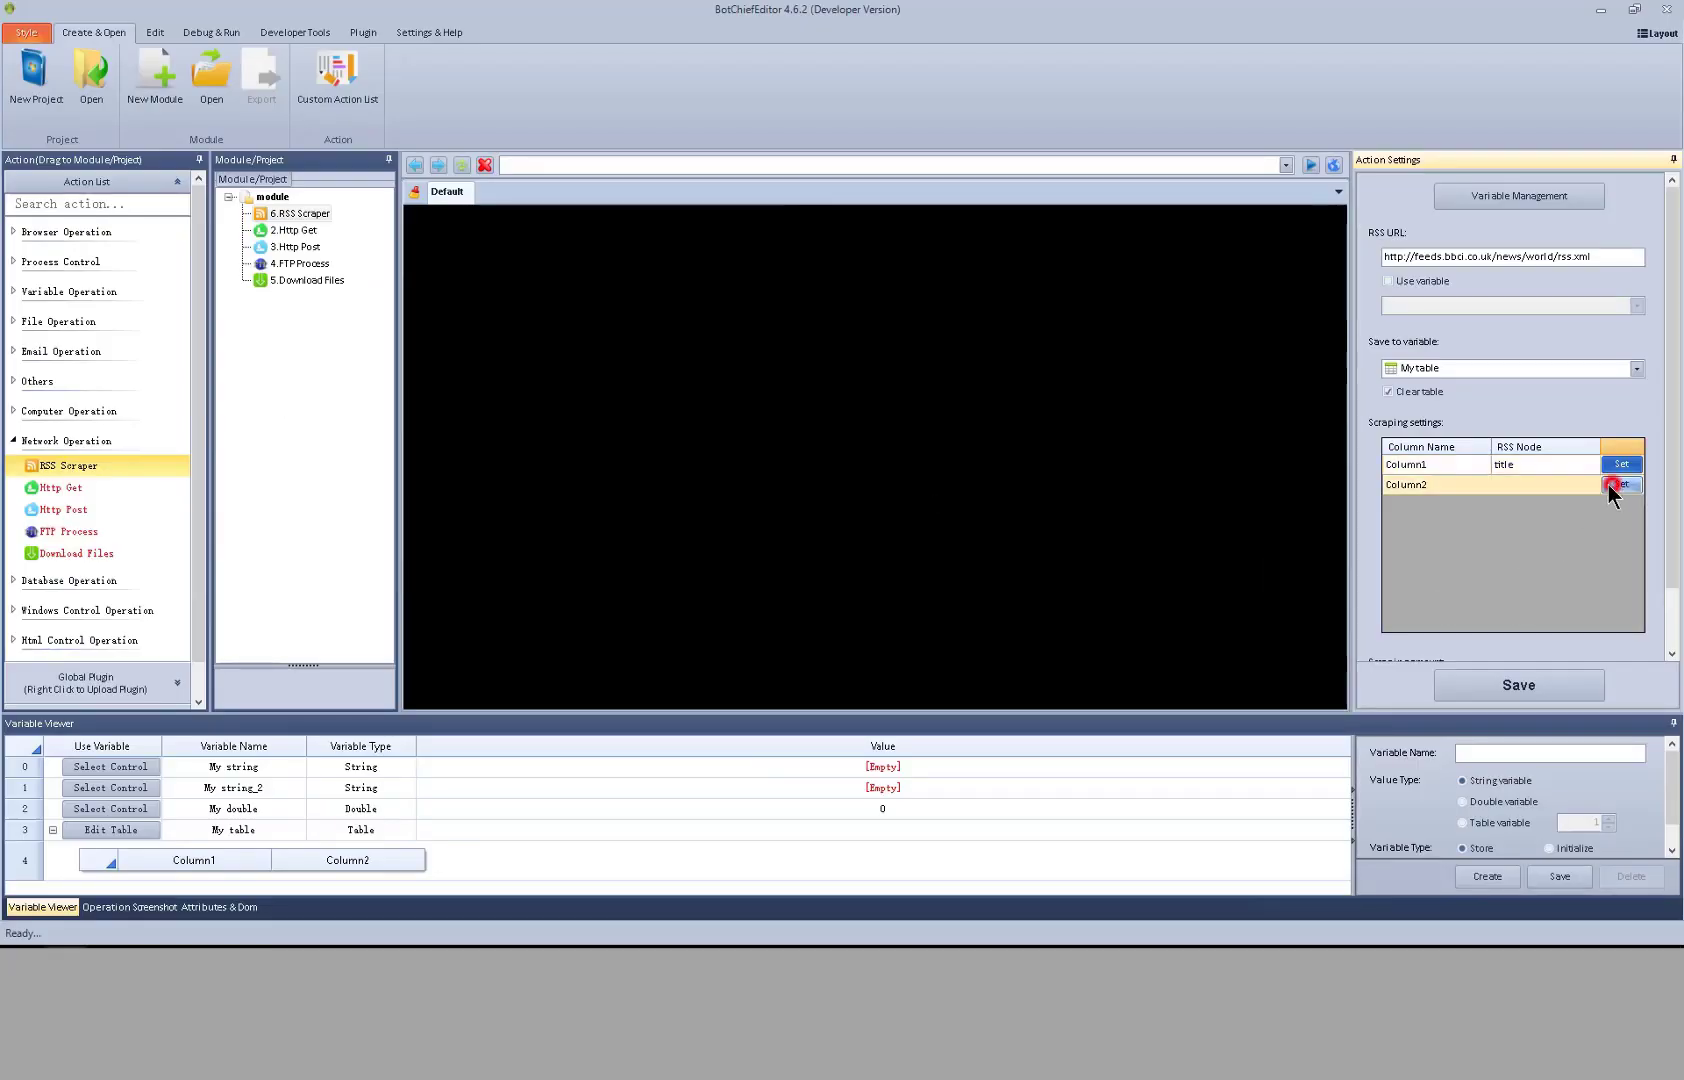
click(845, 432)
key(ctrl+v)
click(795, 522)
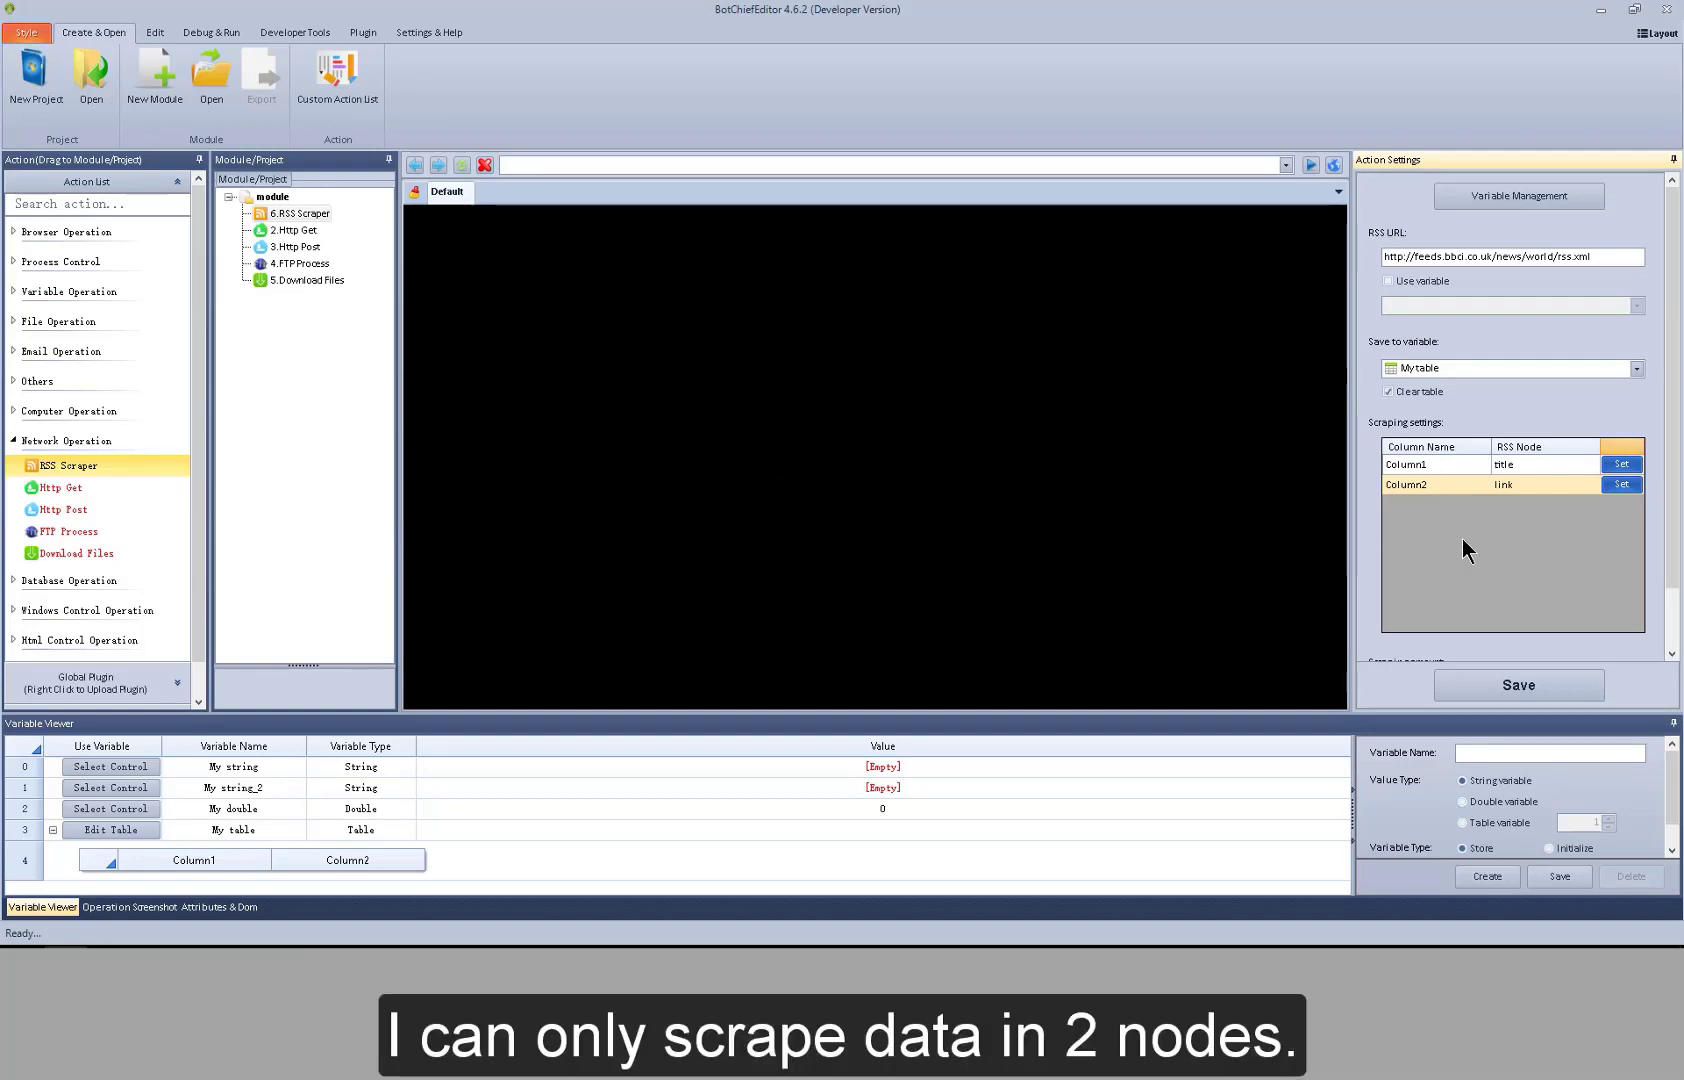
Set the scraping amount to all node values and save the RSS Scraper settings
scroll(1480, 540, down, 1)
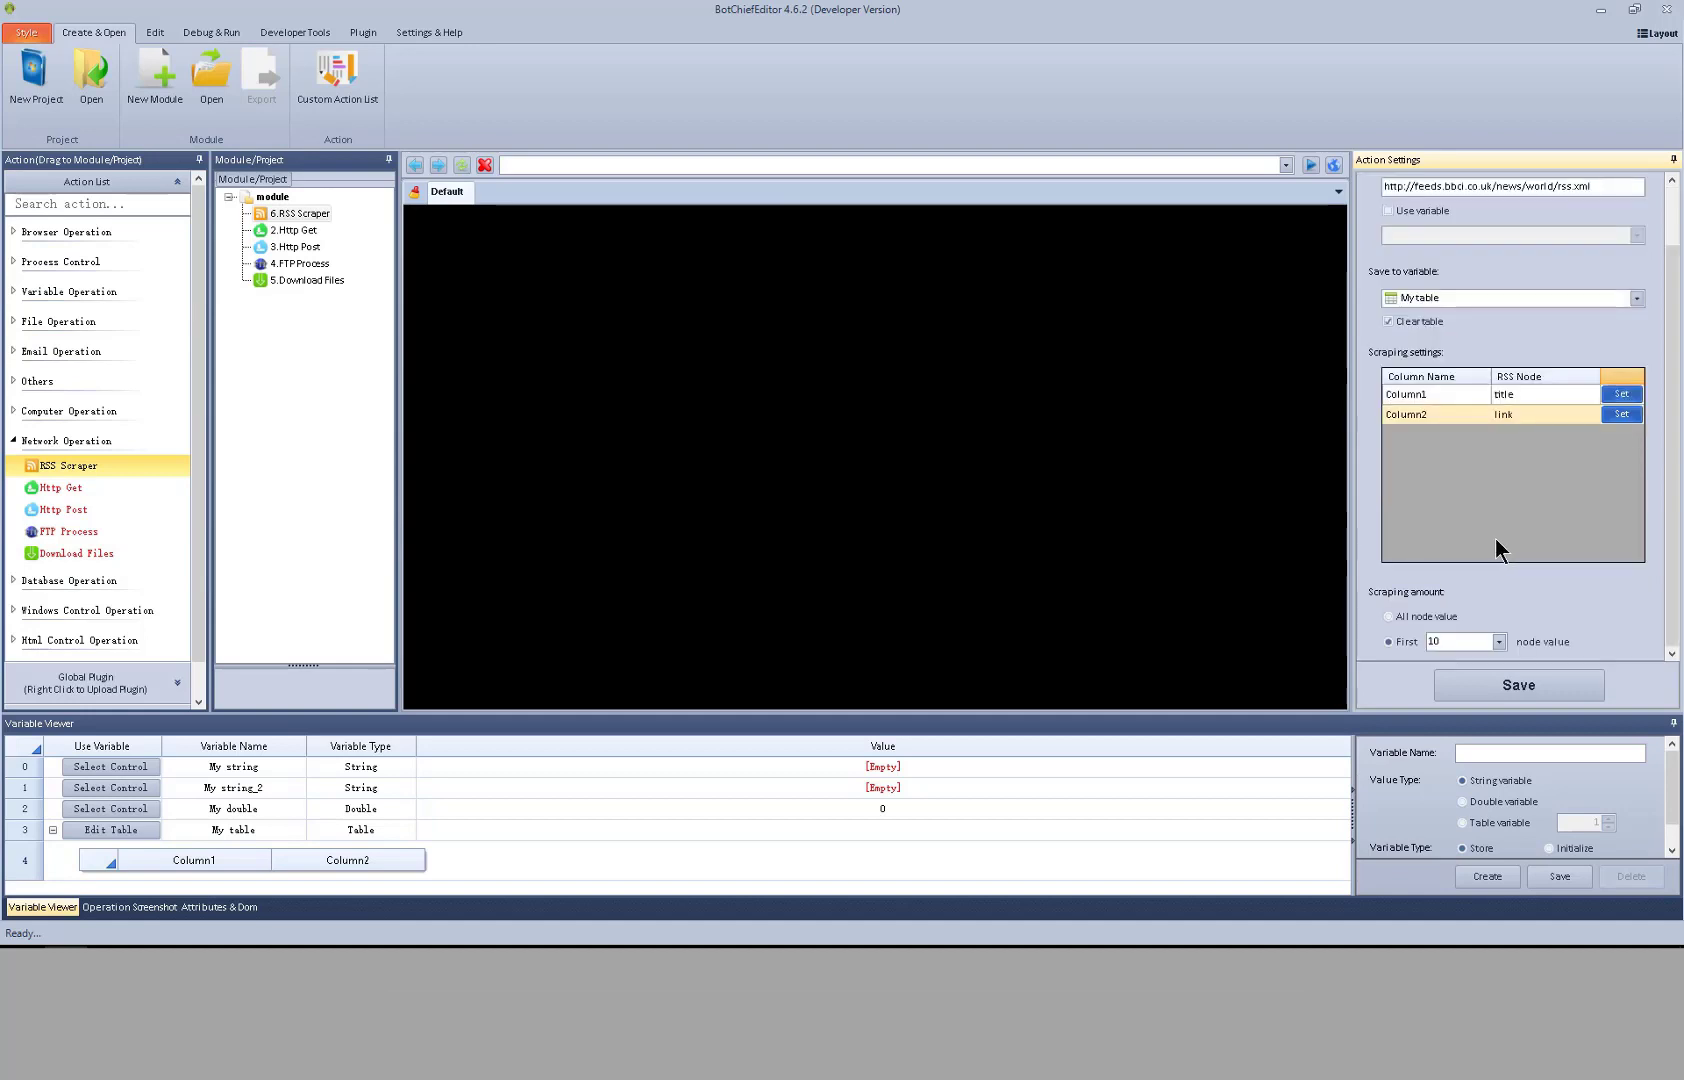
click(1435, 618)
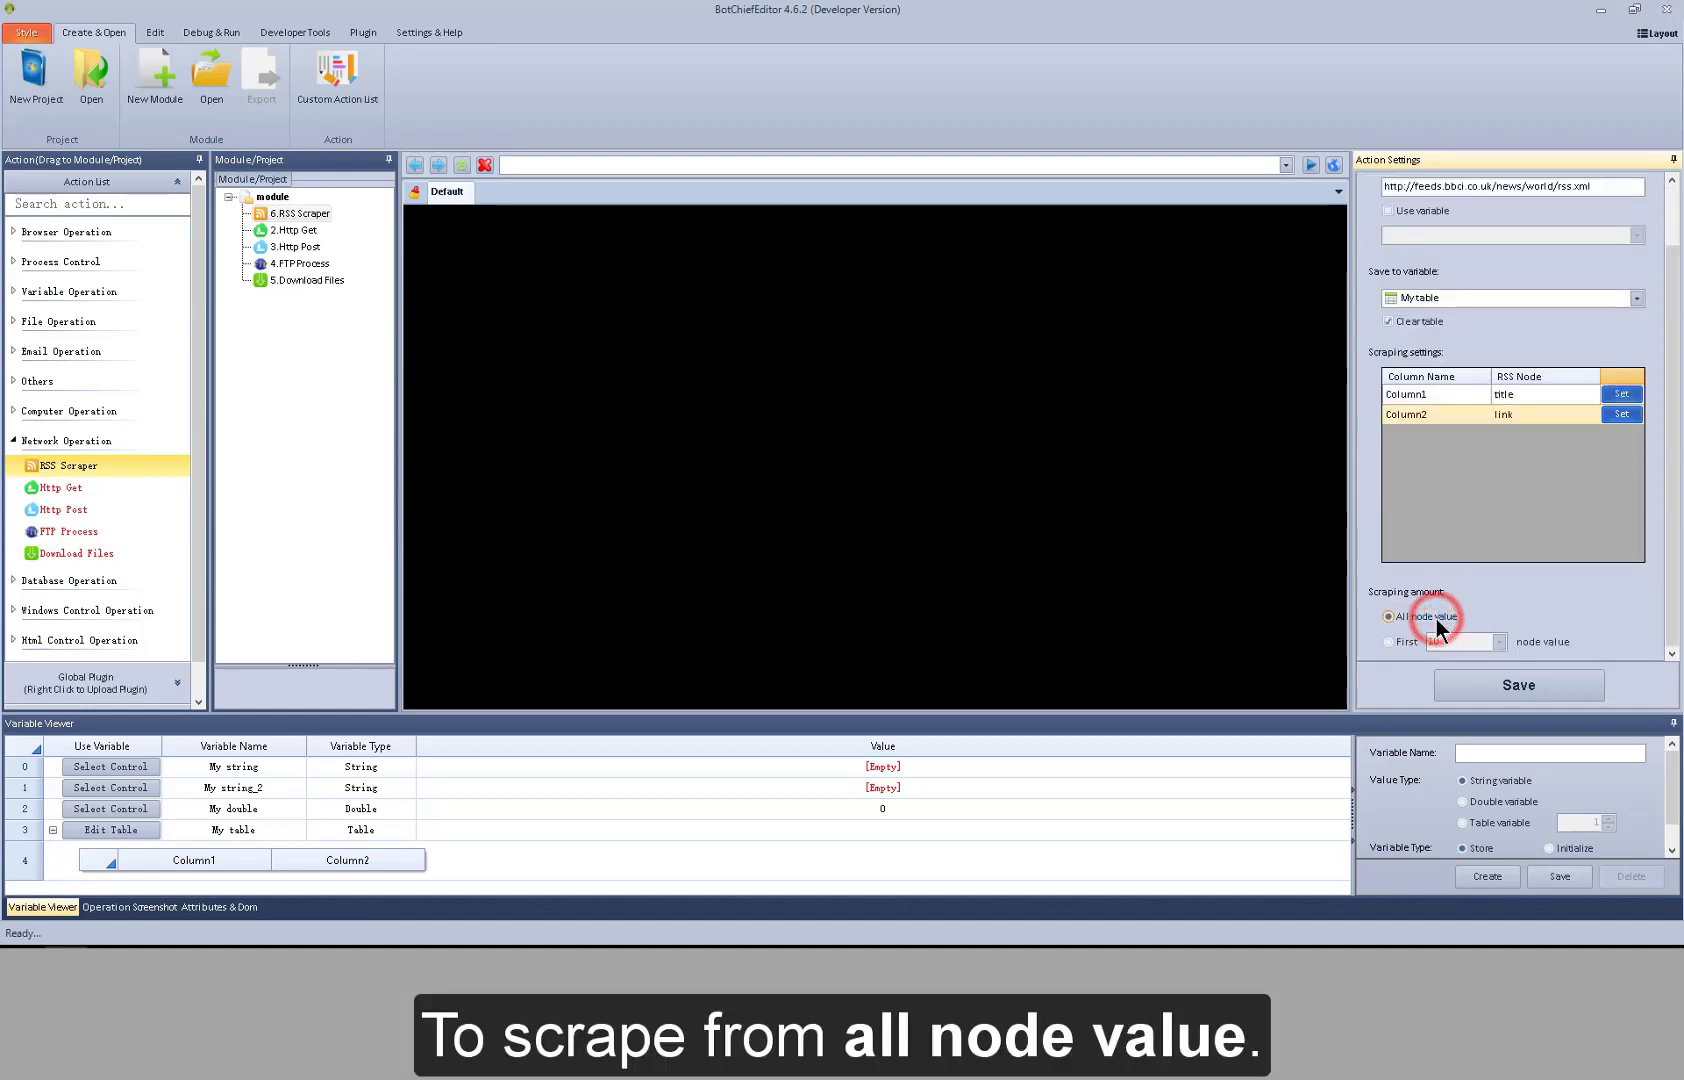
click(1498, 675)
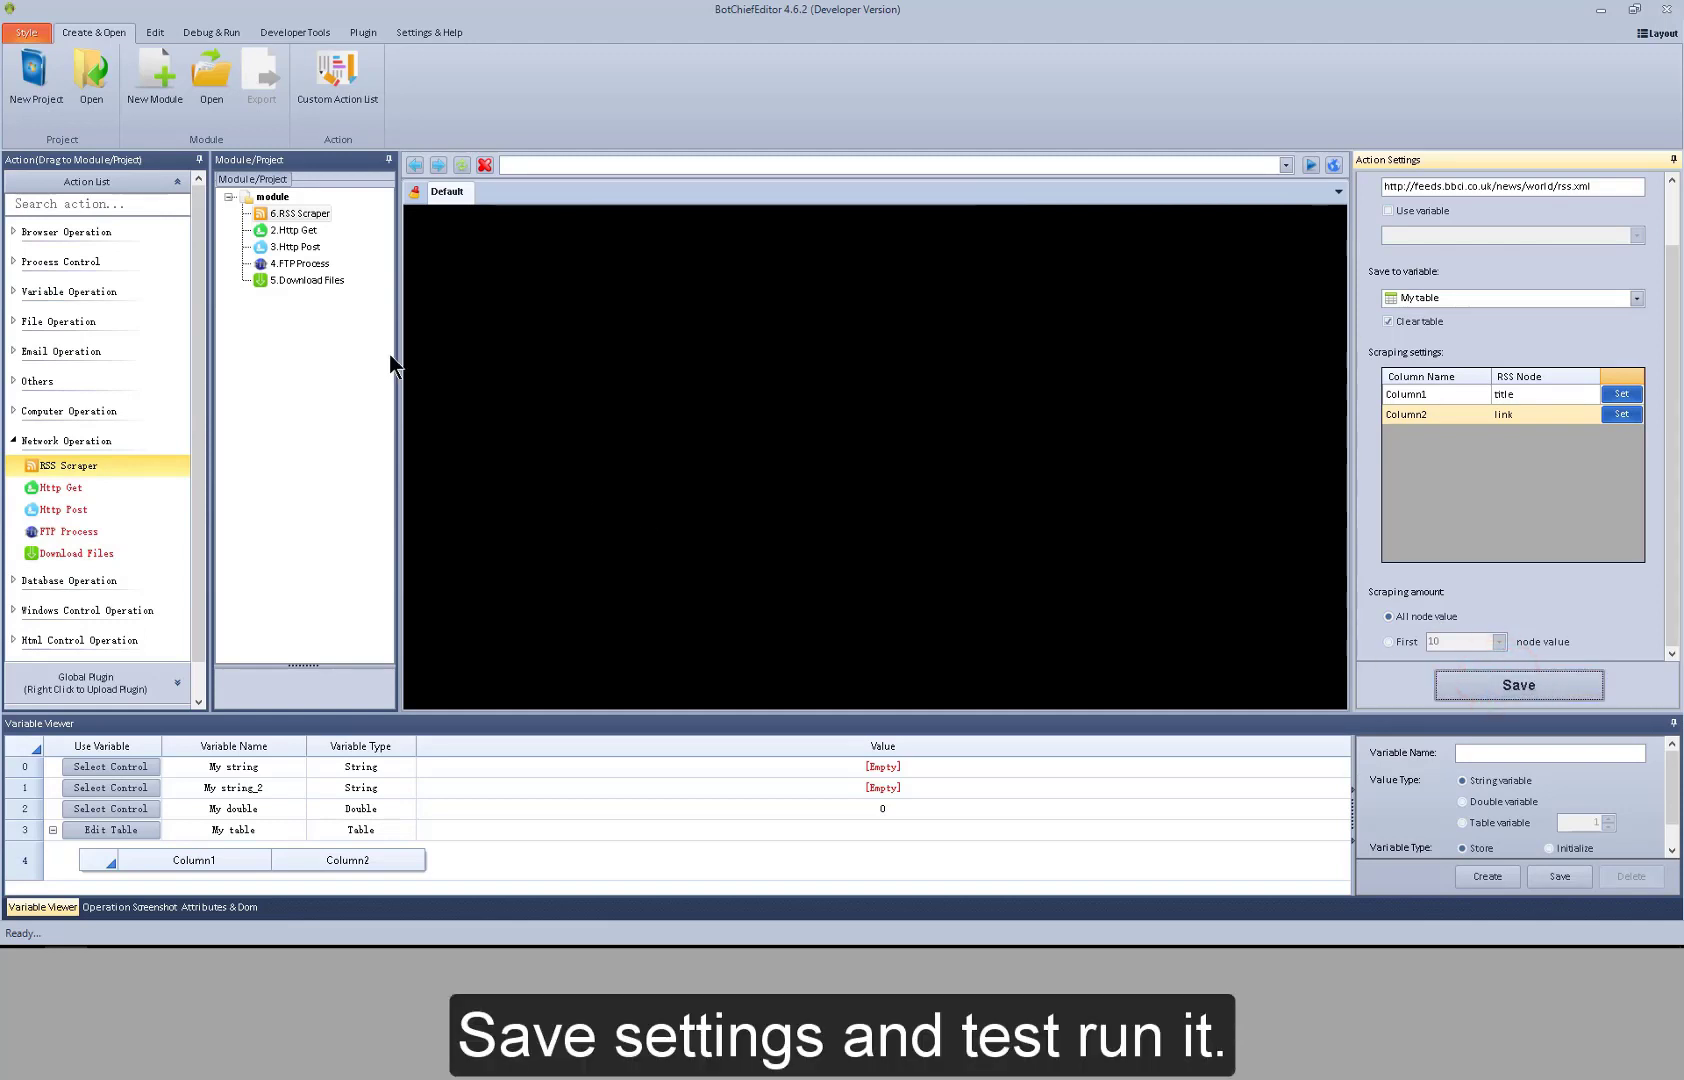
Test-run the RSS Scraper action and check the rows scraped into My table
right_click(305, 212)
click(324, 221)
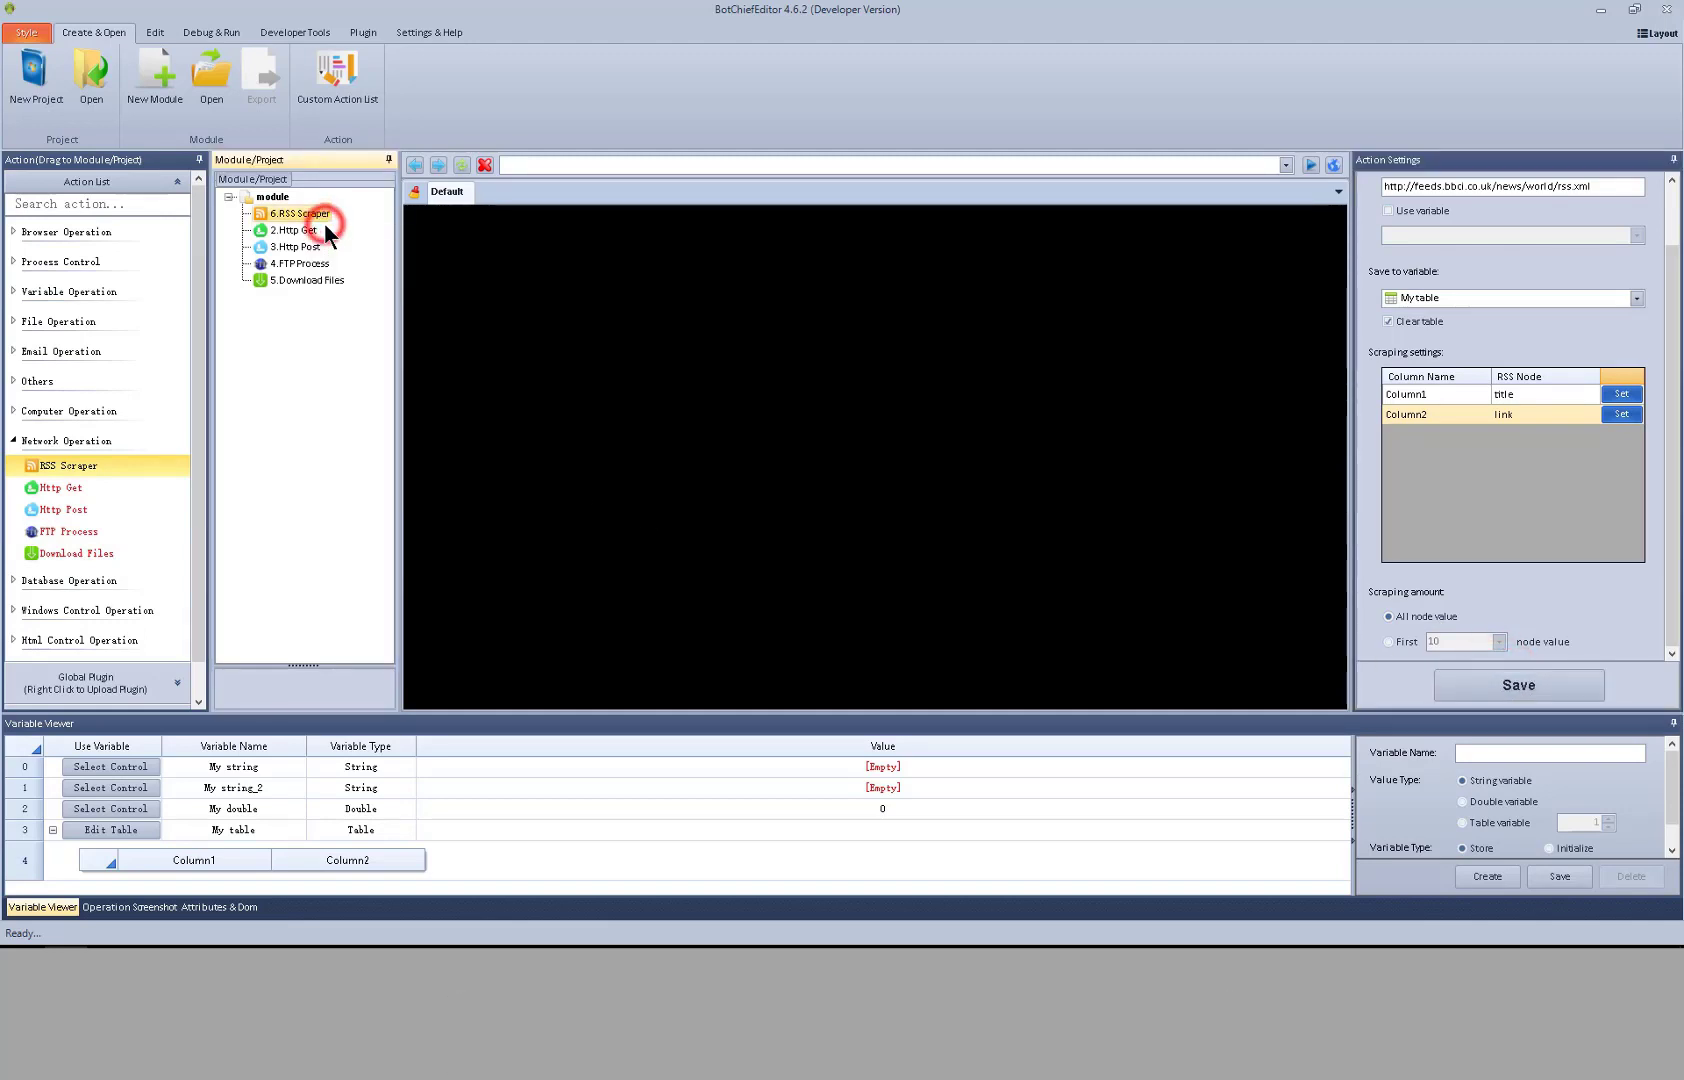
drag(1343, 765, 1345, 787)
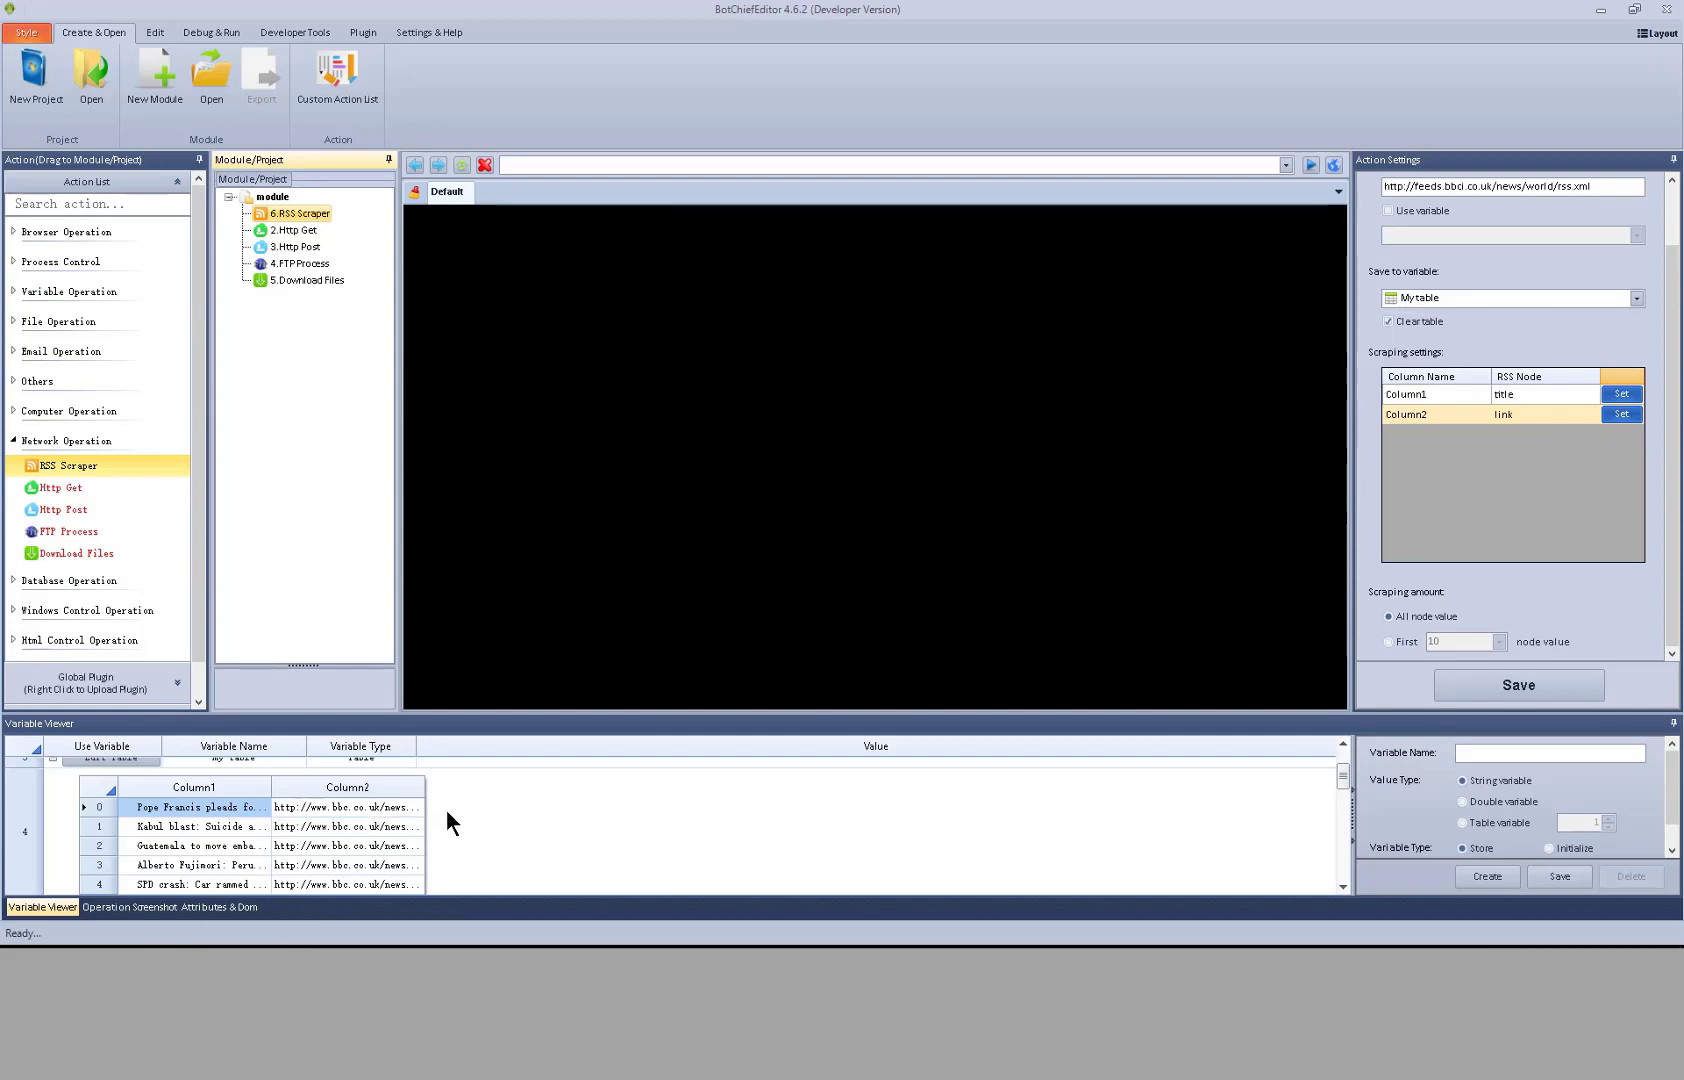
Compare the Http Get and Http Post action settings and examine the request parameters that Http Get offers
click(297, 232)
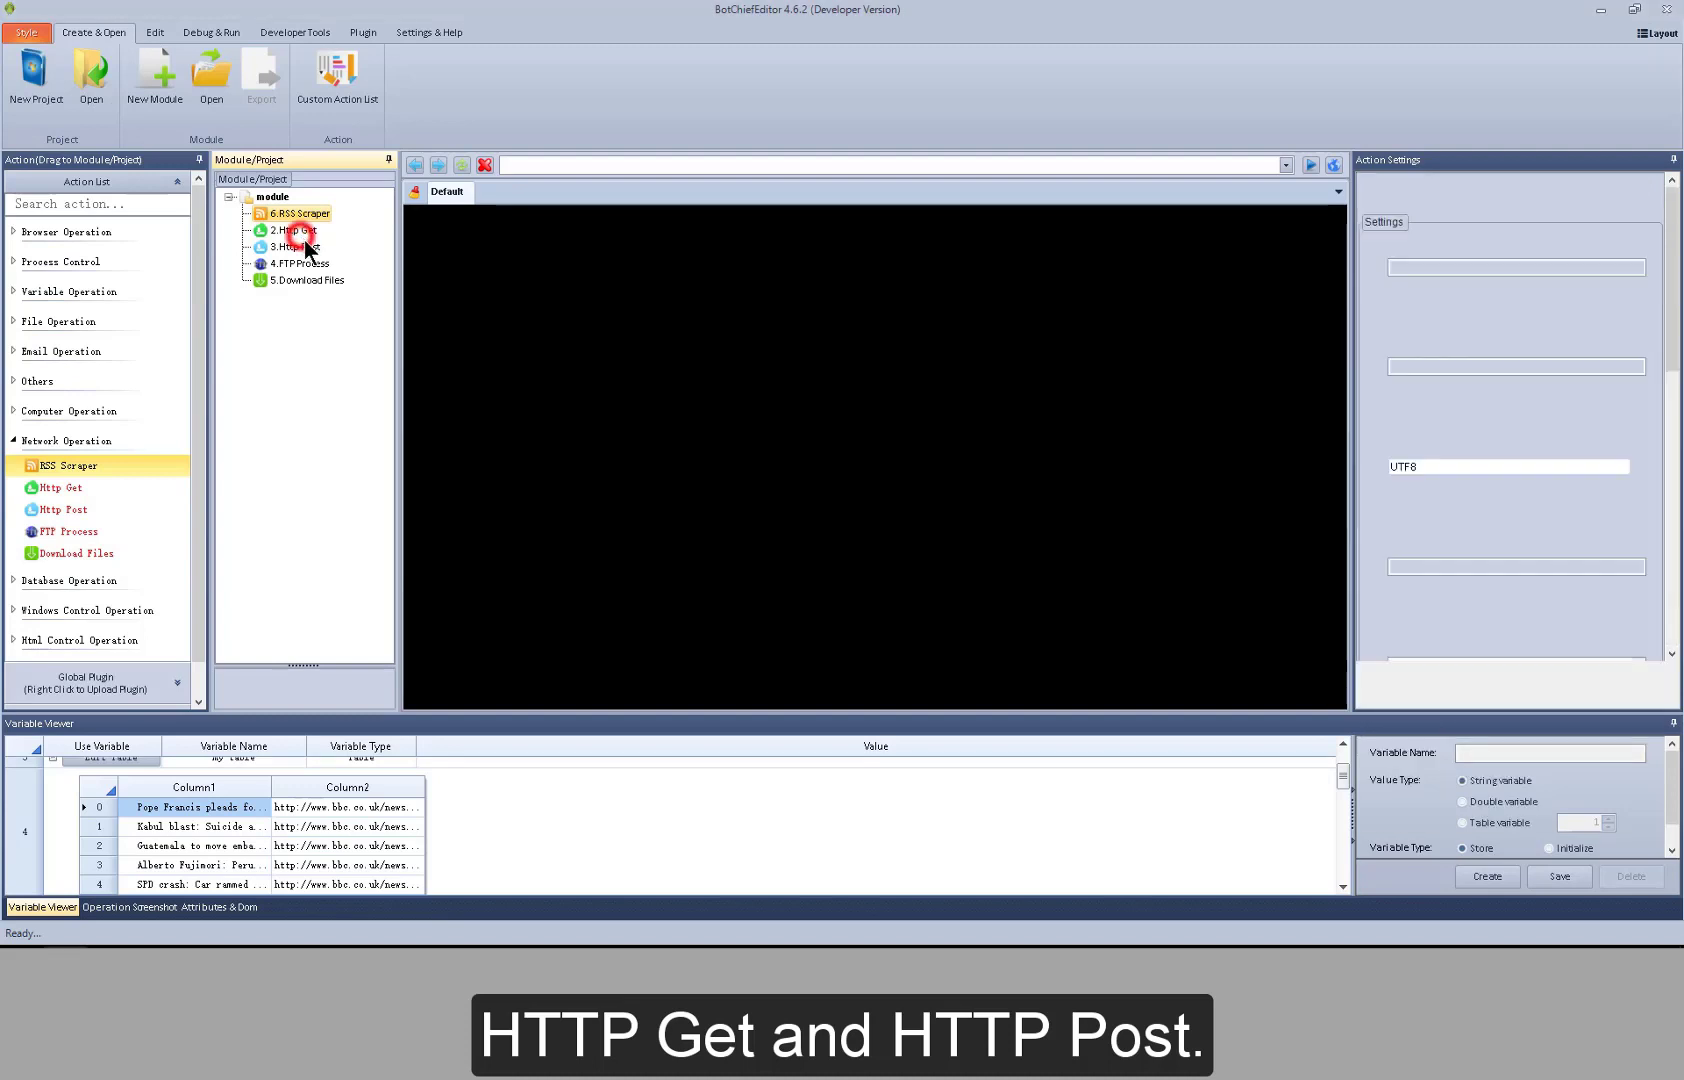
click(305, 250)
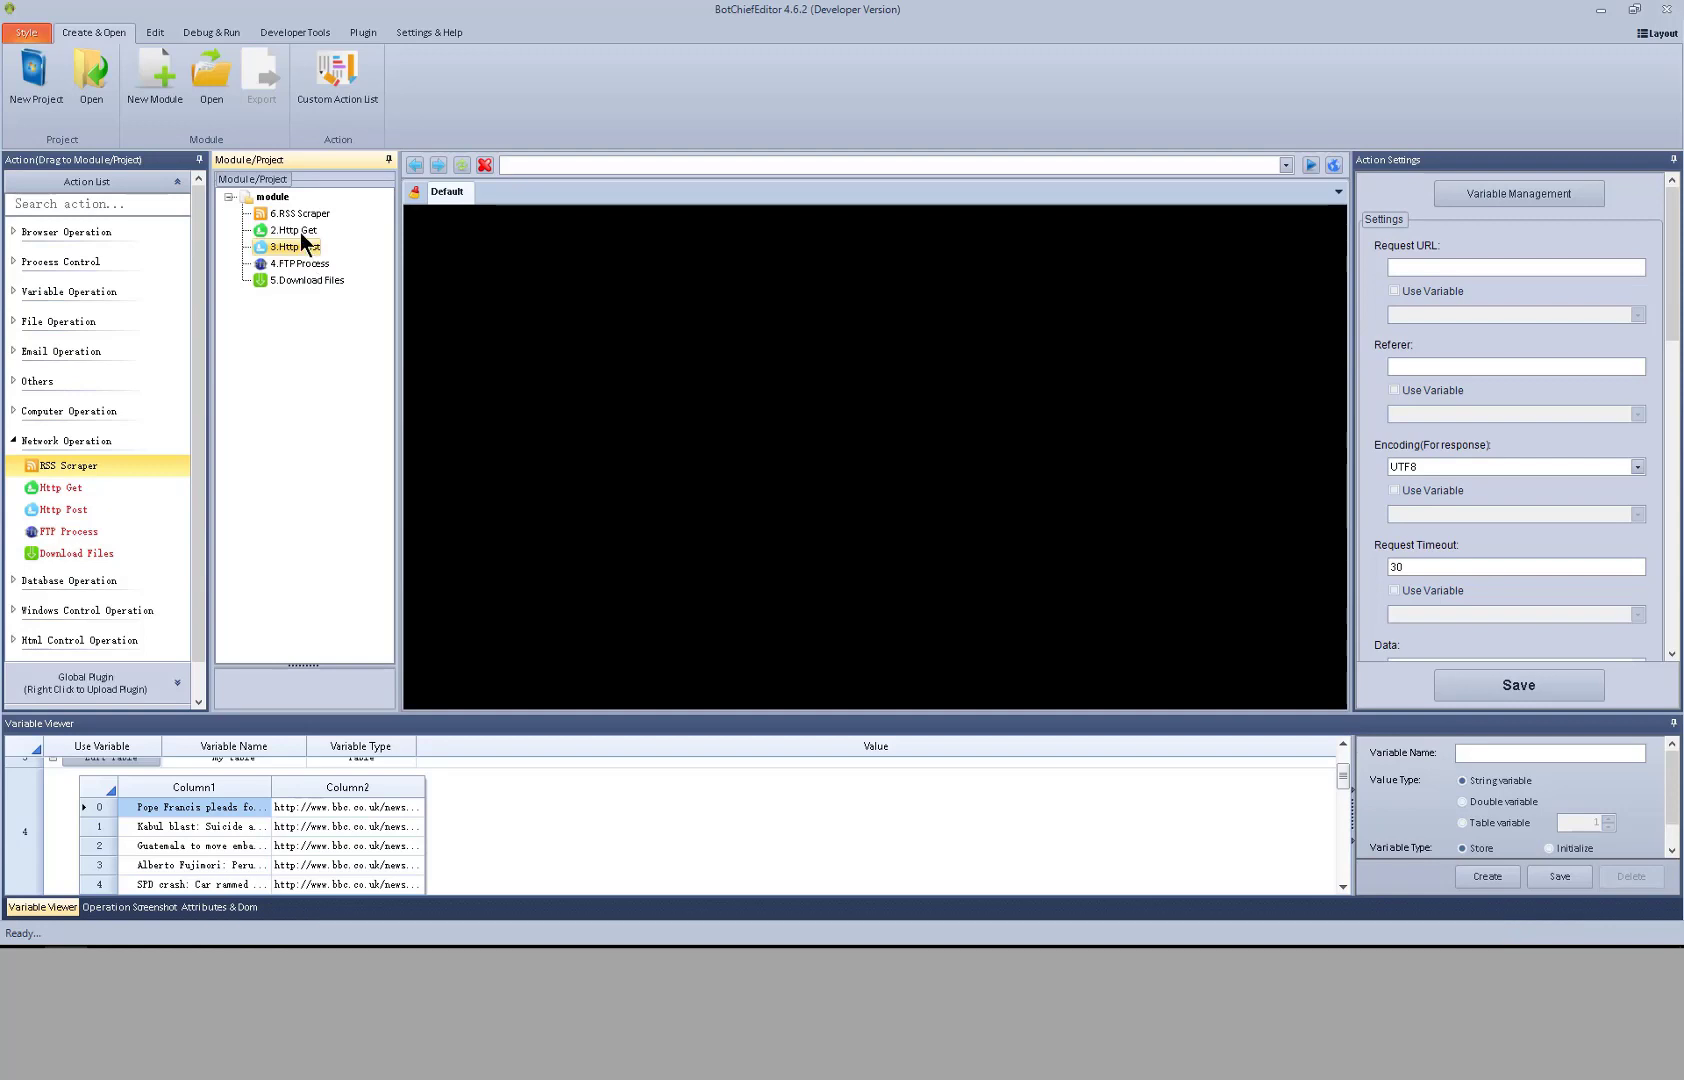
click(300, 232)
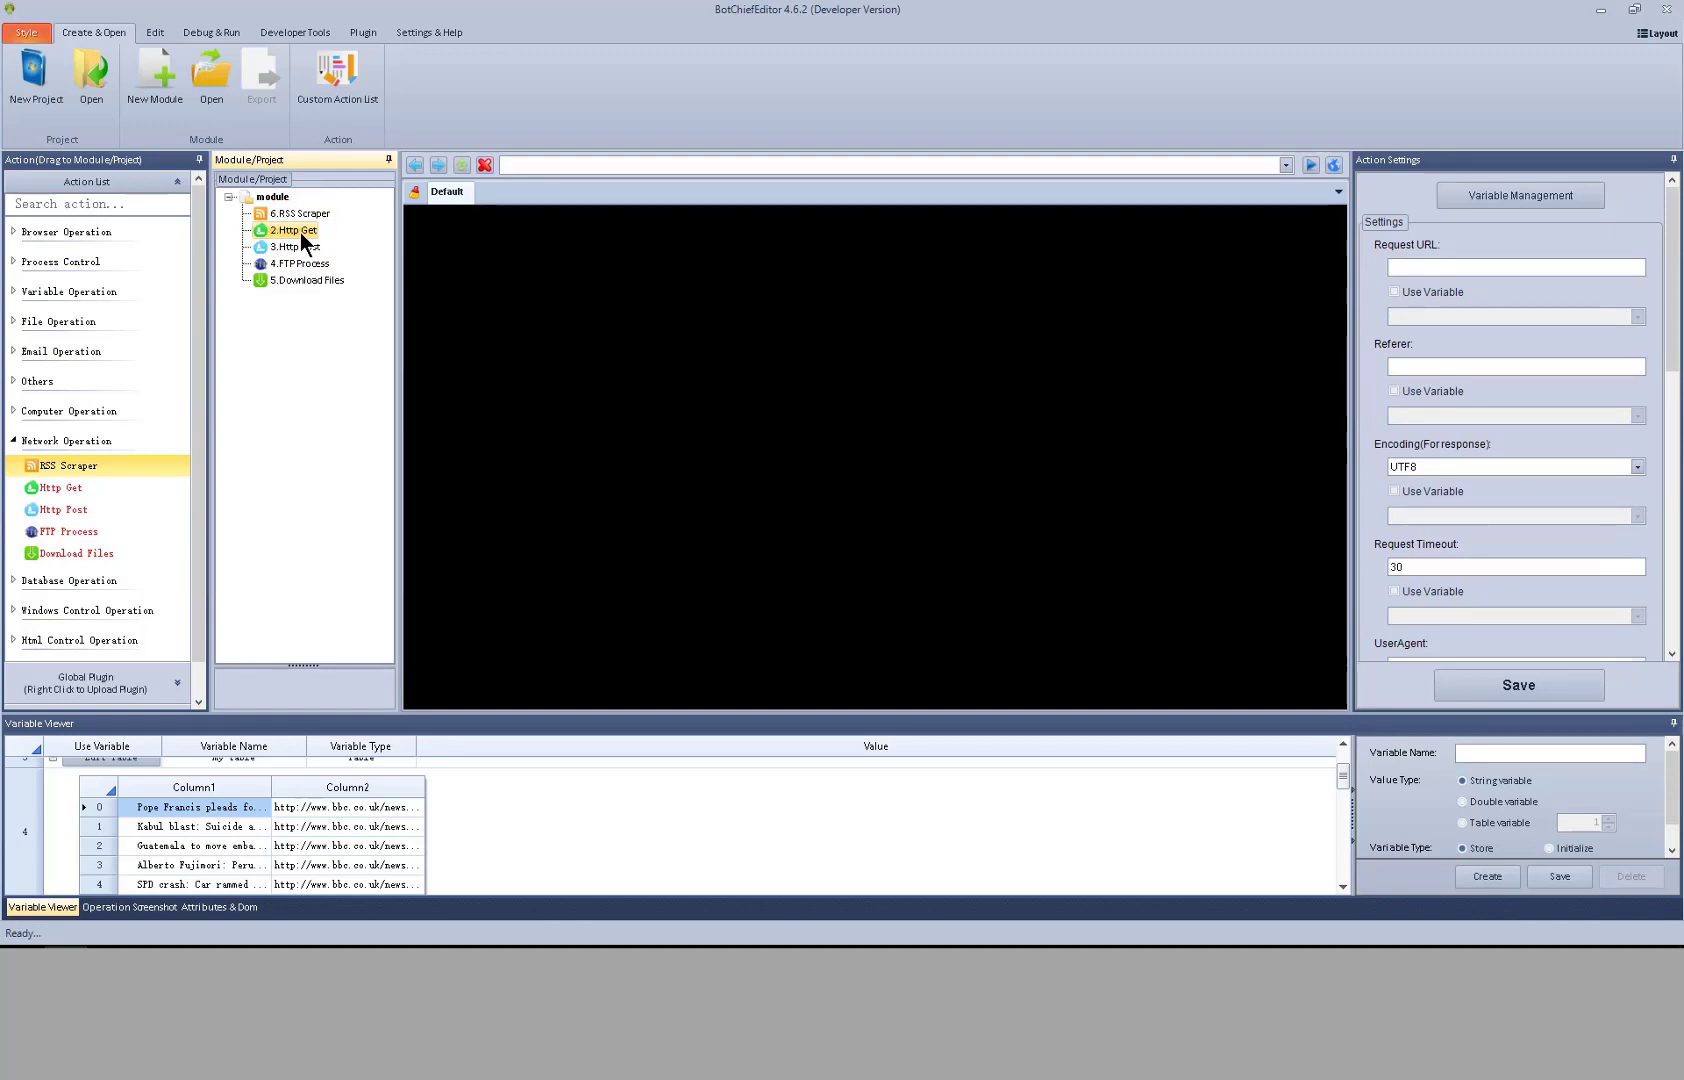
click(302, 250)
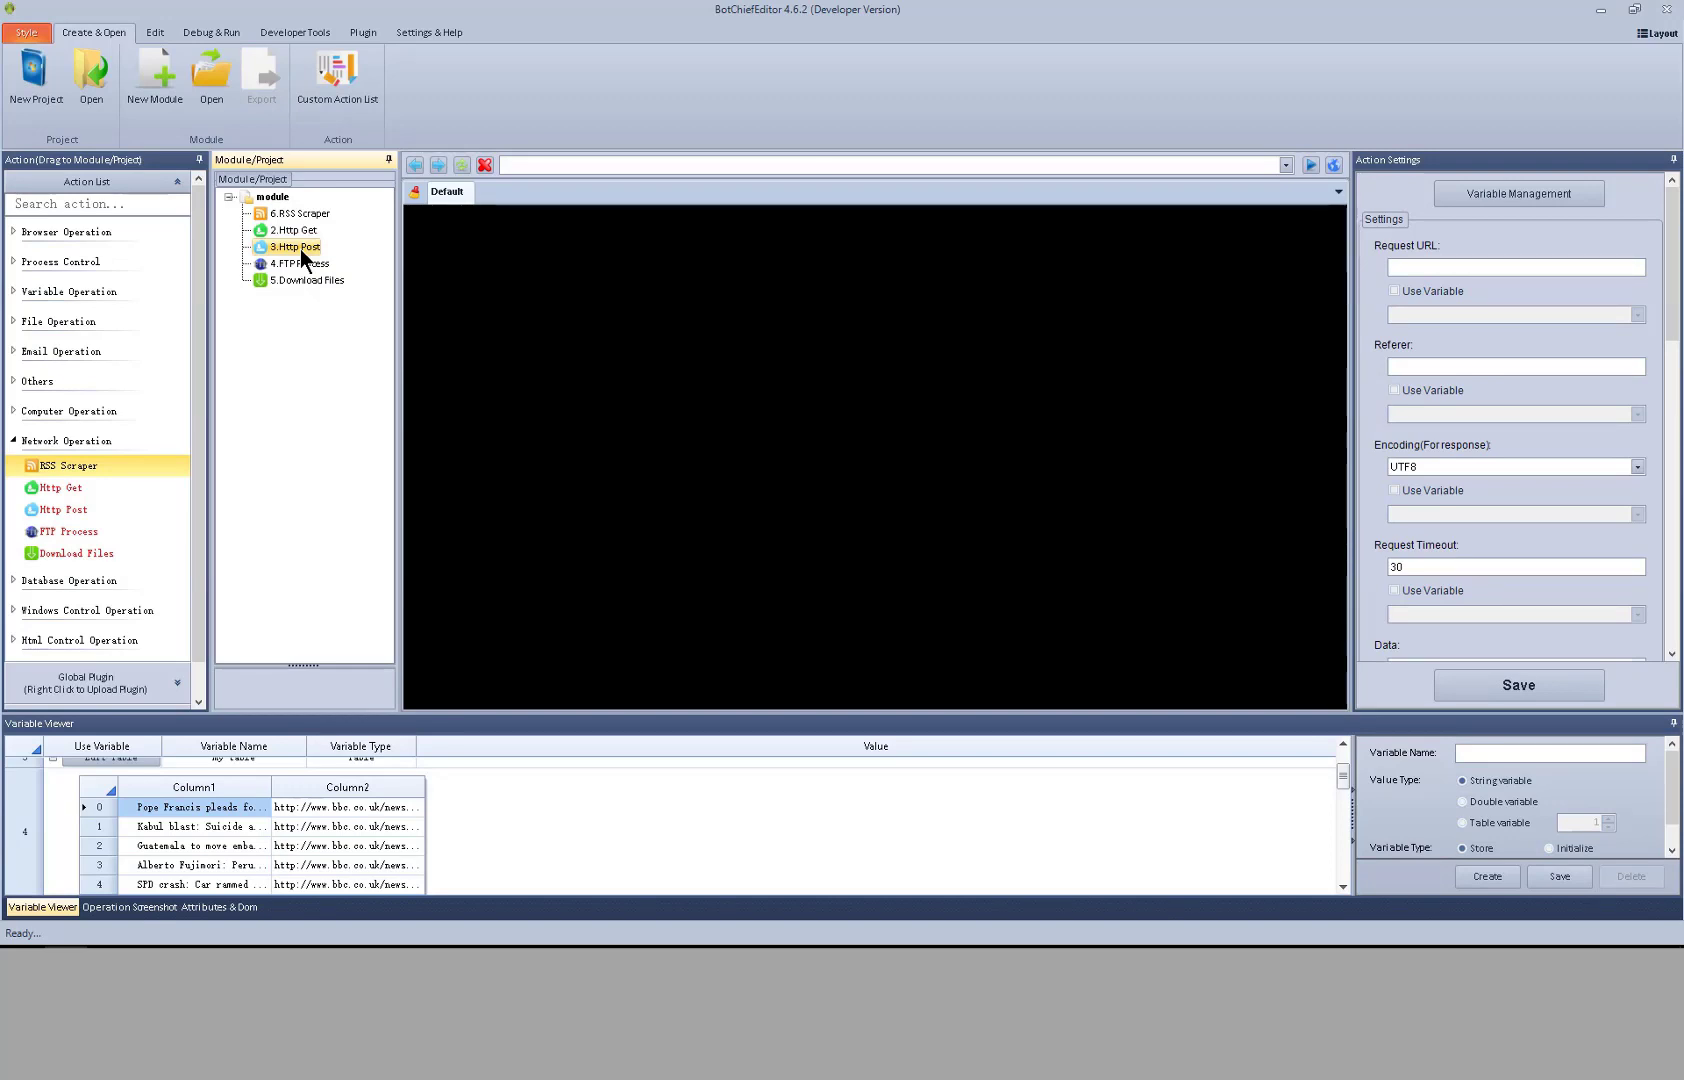
click(301, 237)
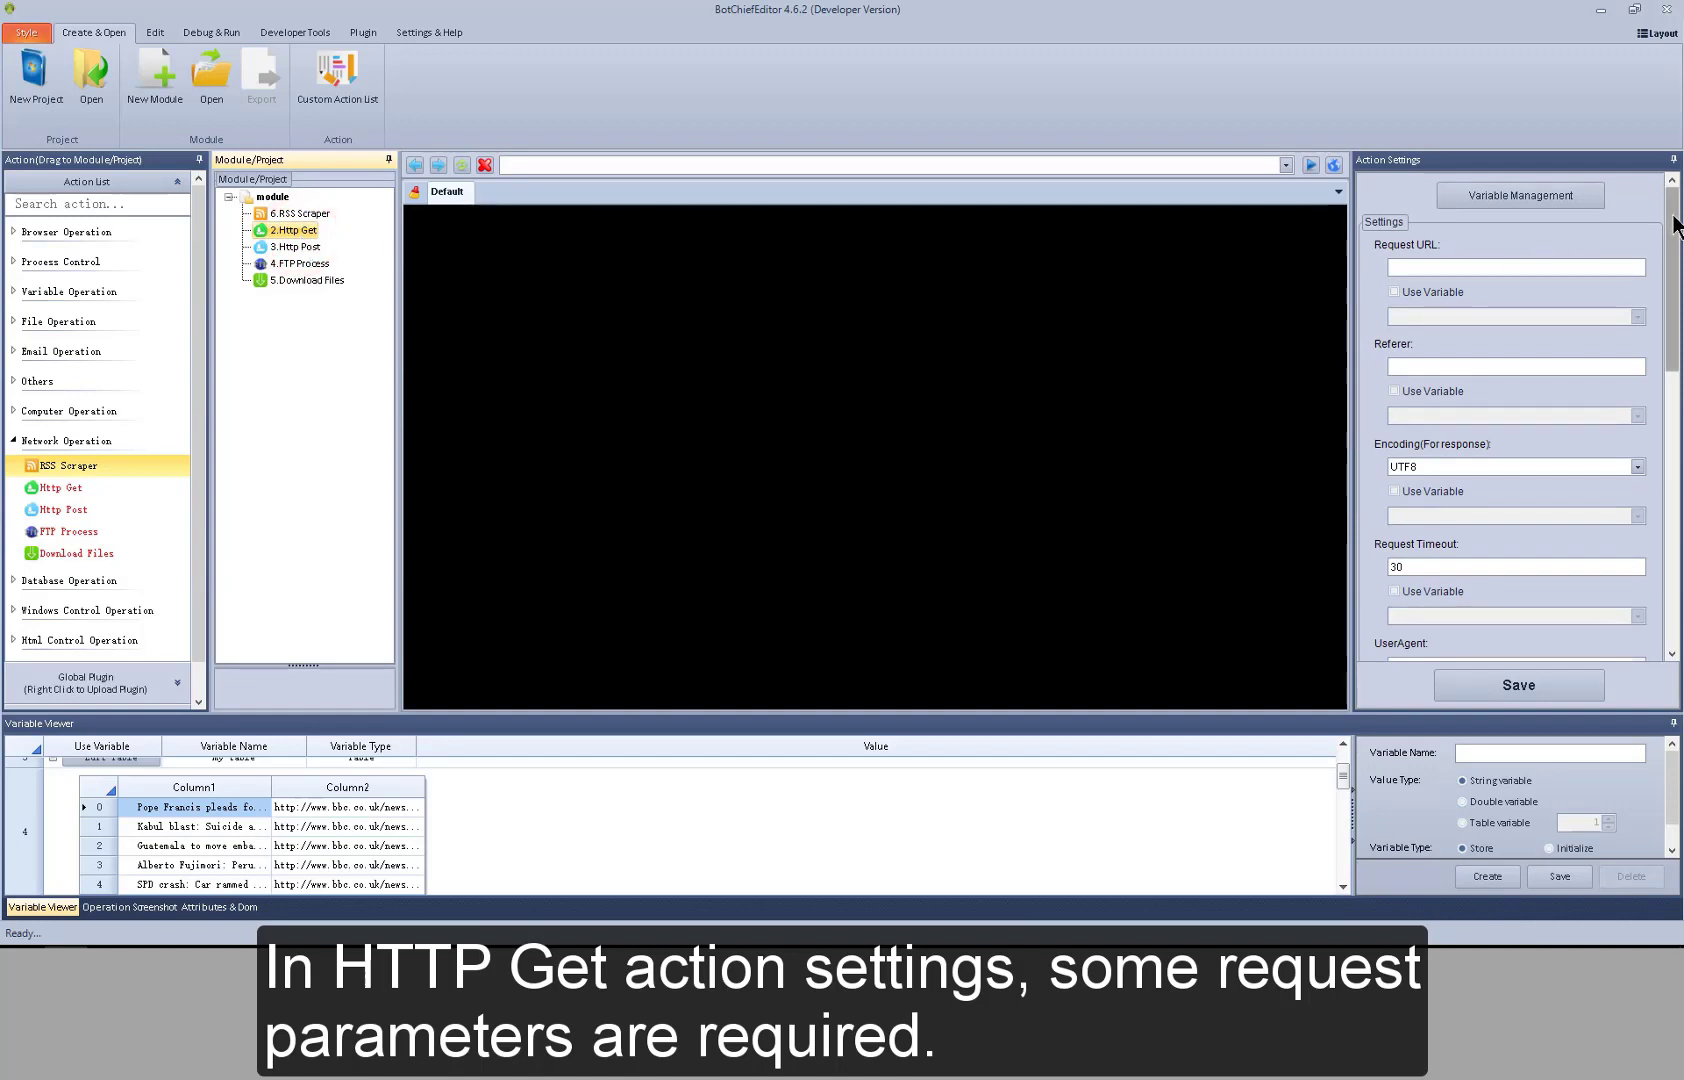
scroll(1640, 245, down, 3)
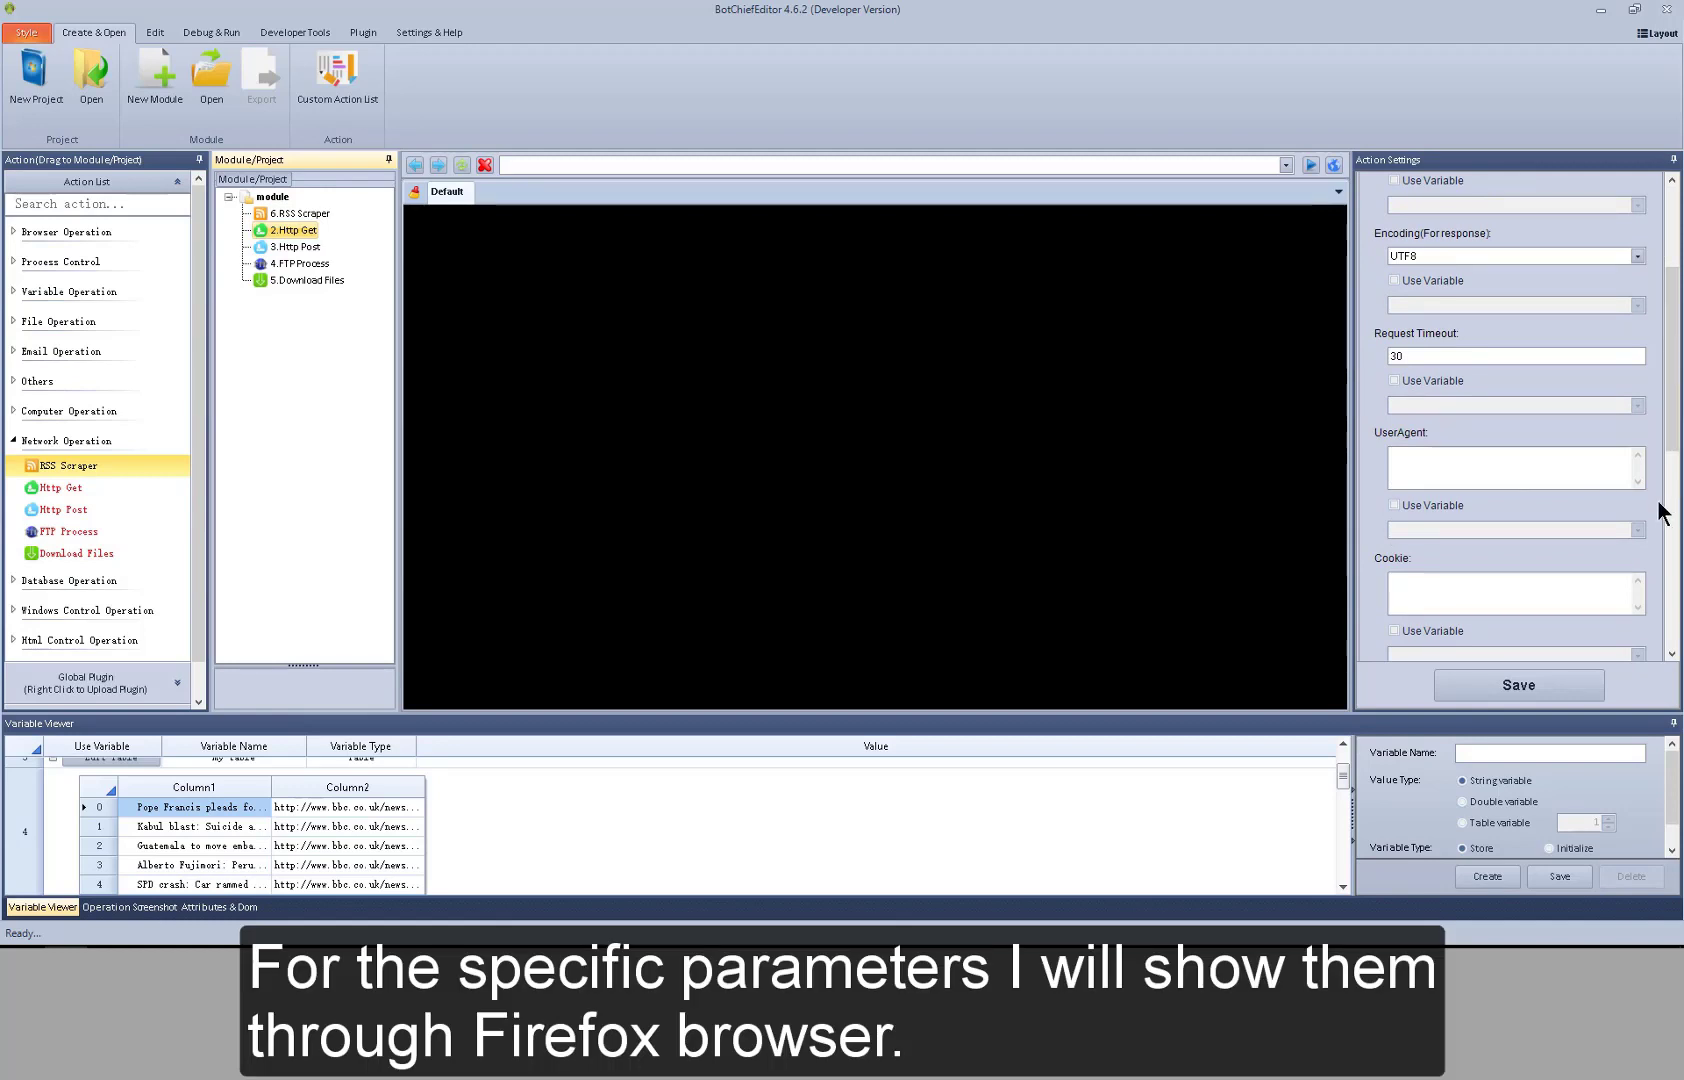
scroll(1657, 505, down, 3)
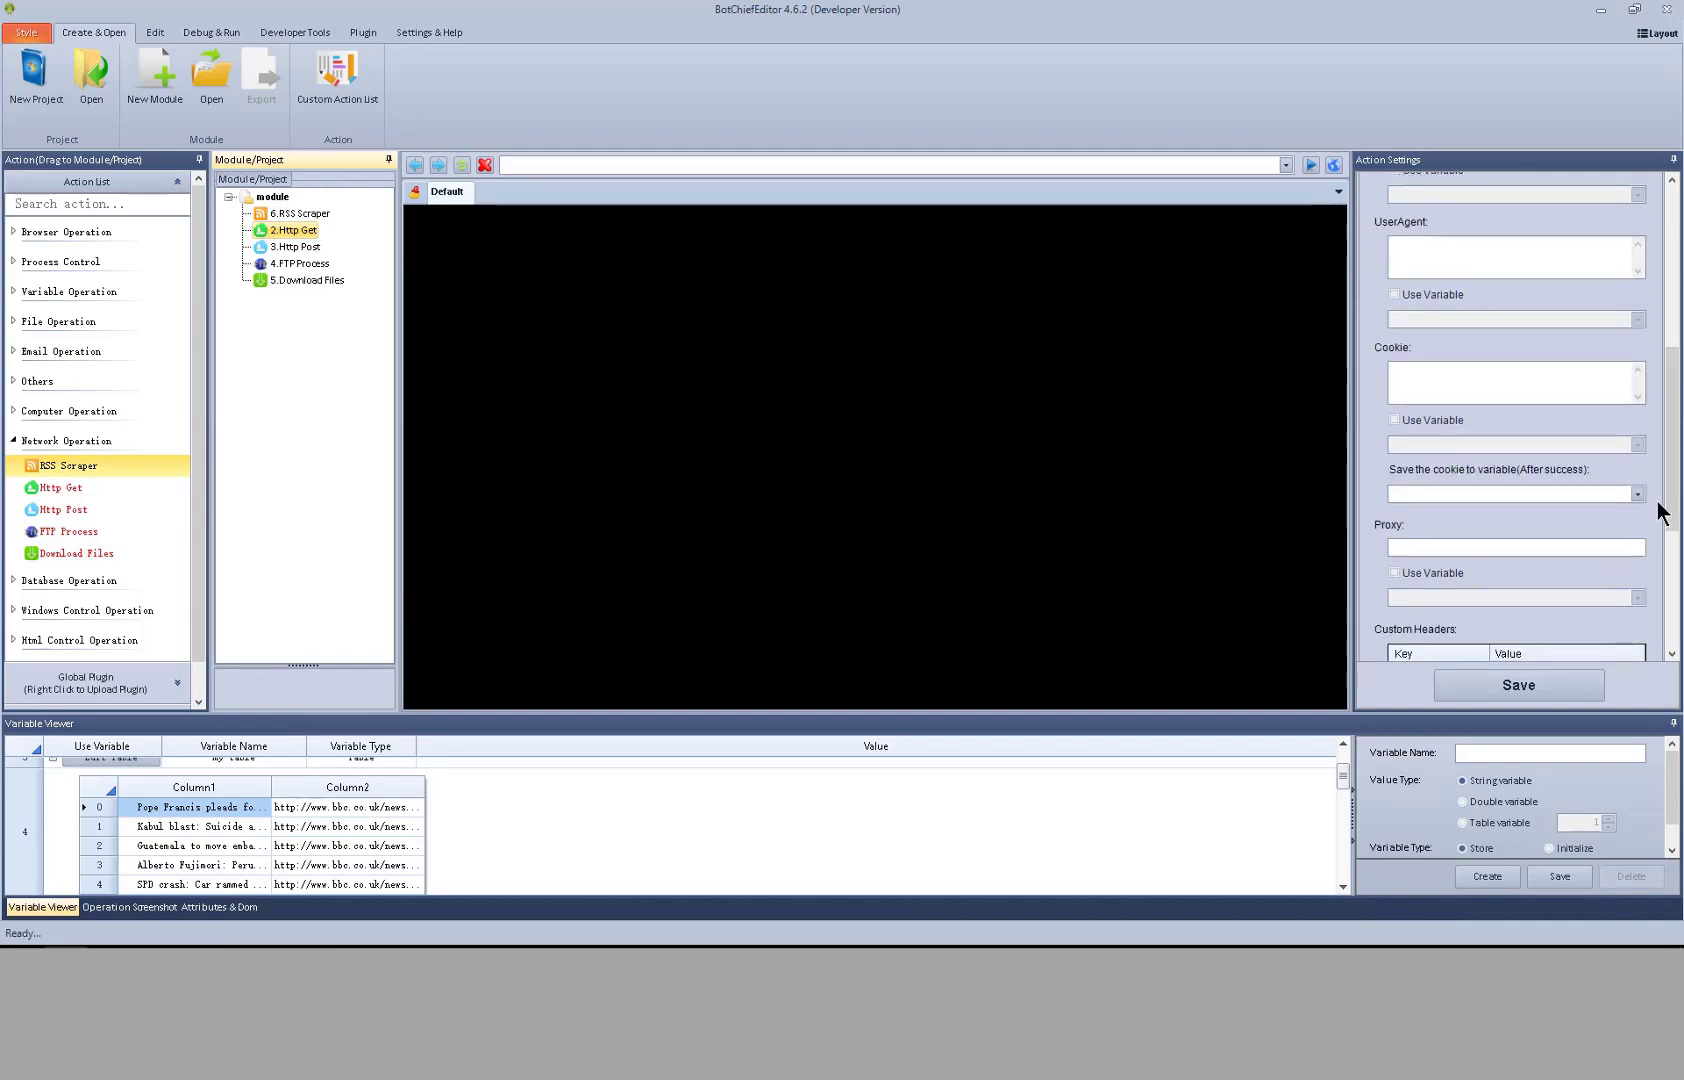
scroll(1656, 501, down, 2)
scroll(1656, 501, up, 6)
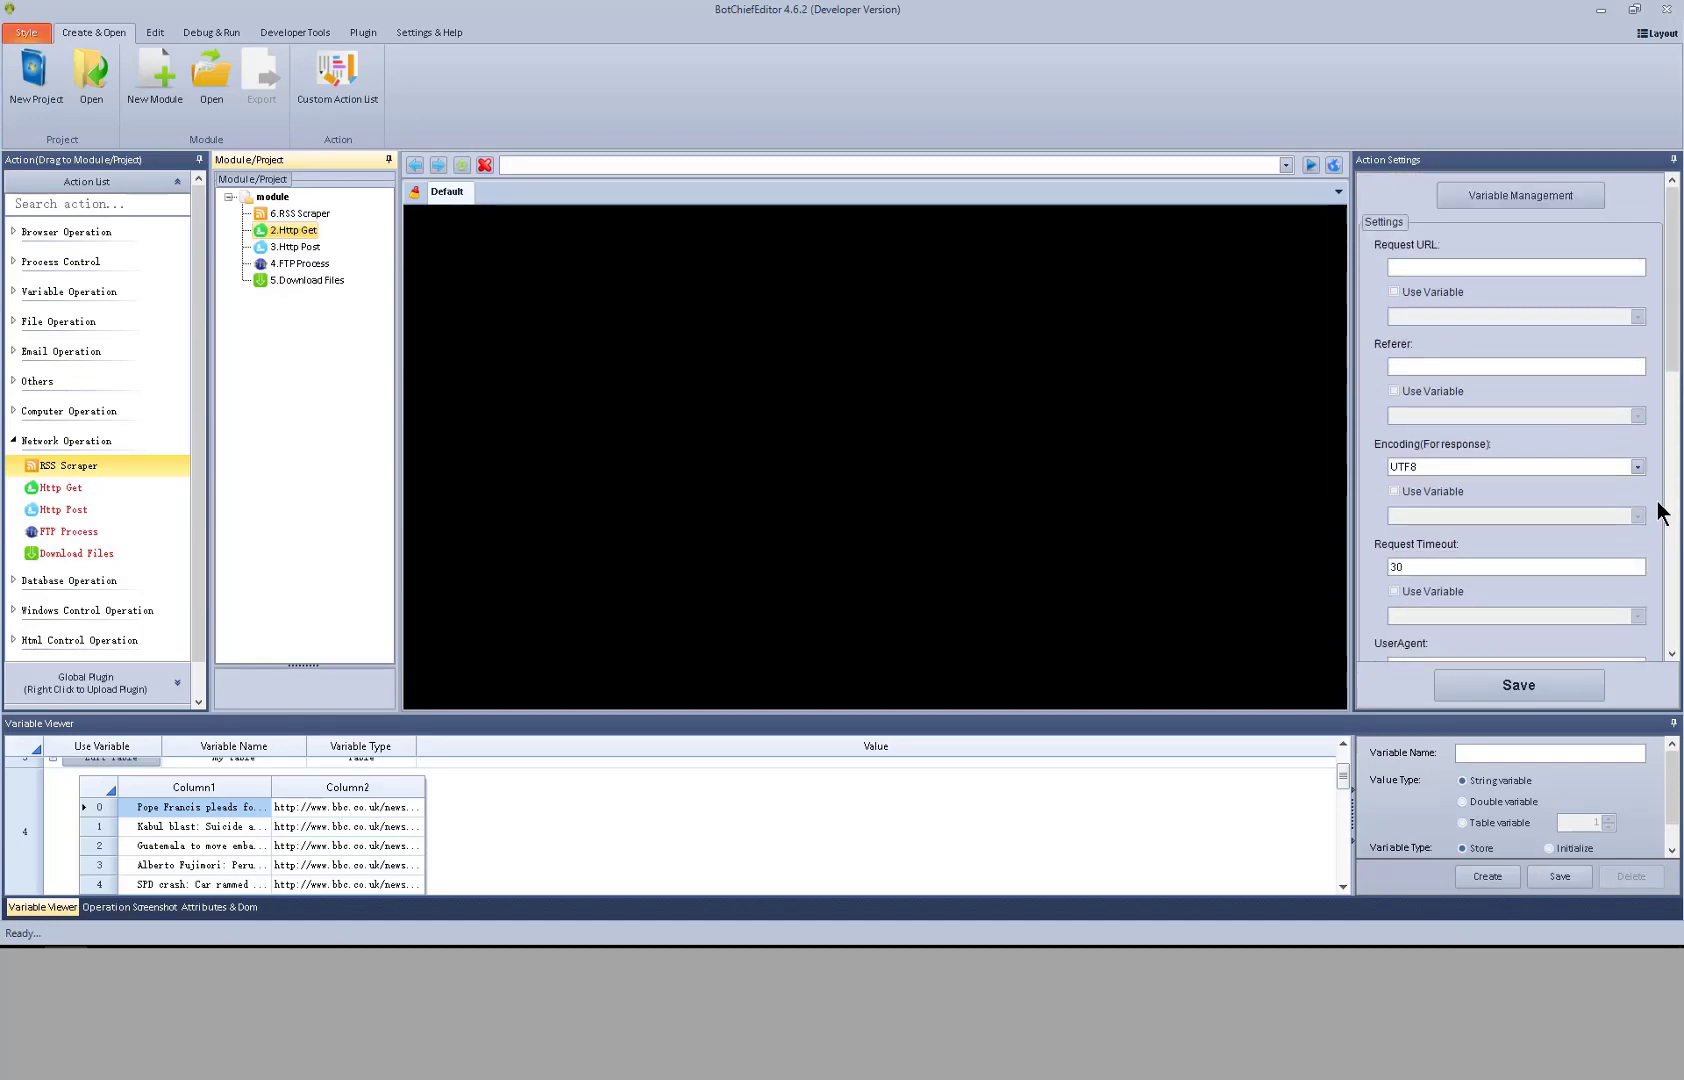
key(alt+Tab)
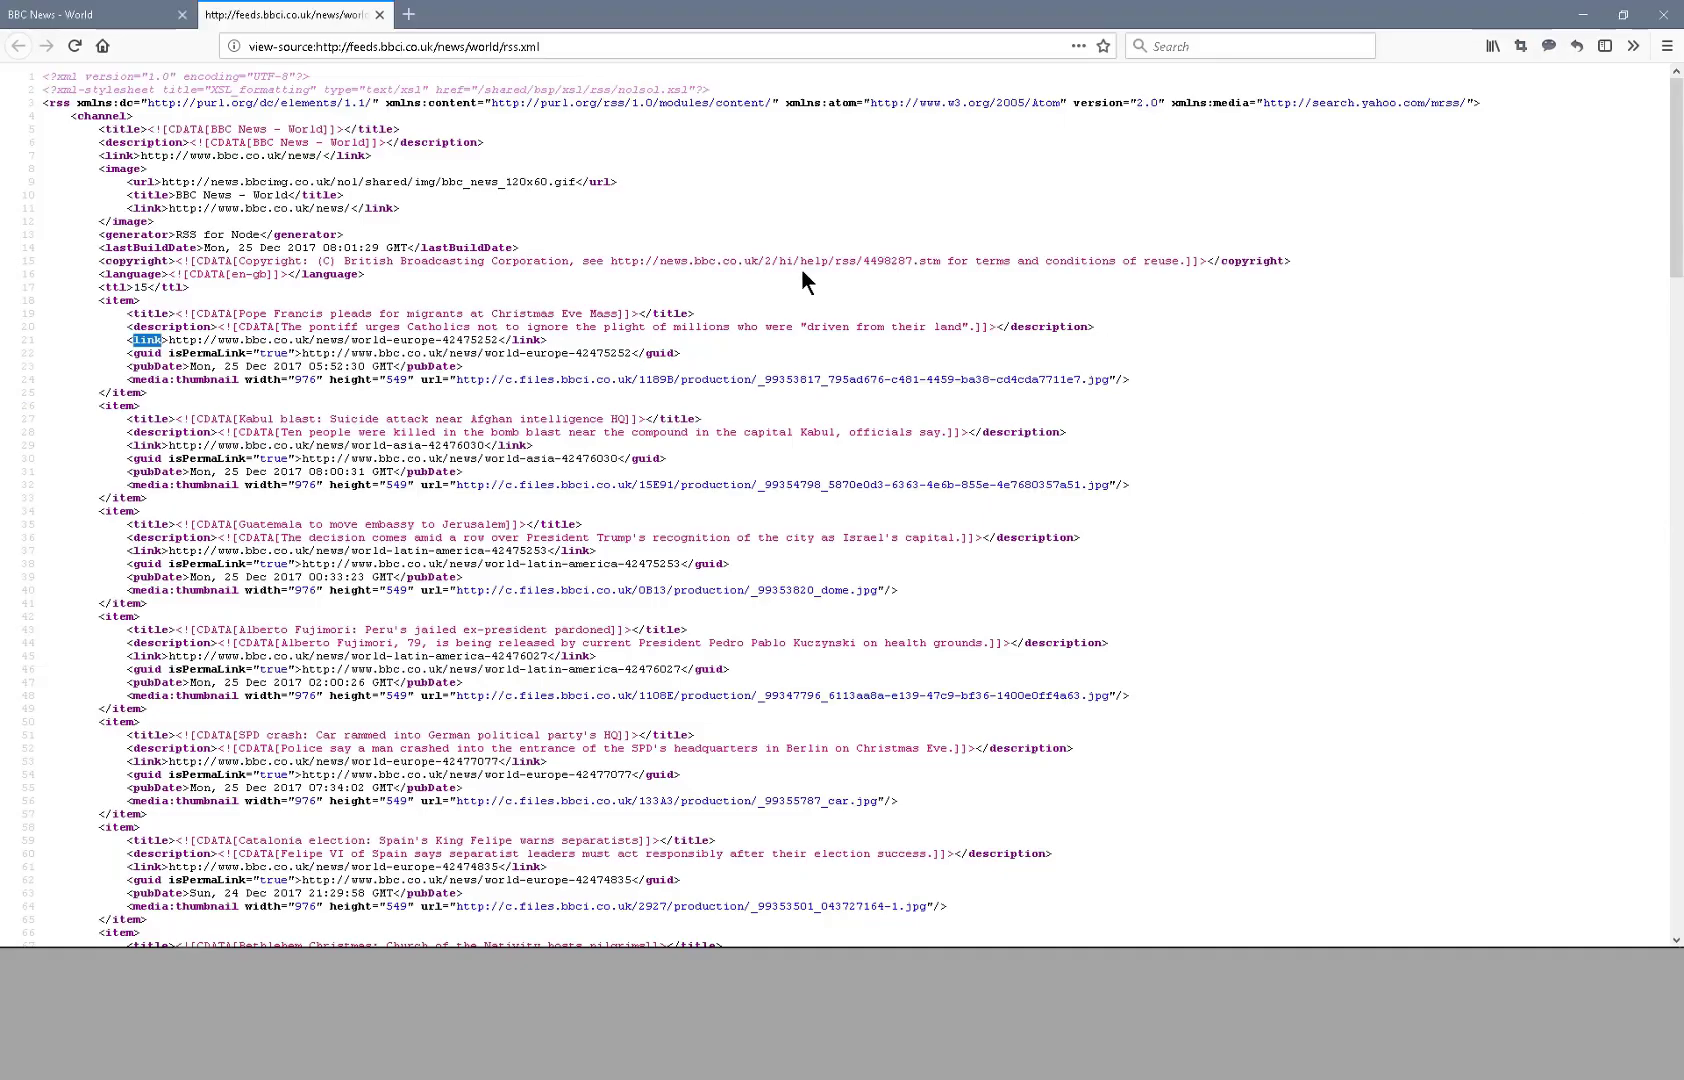
click(608, 47)
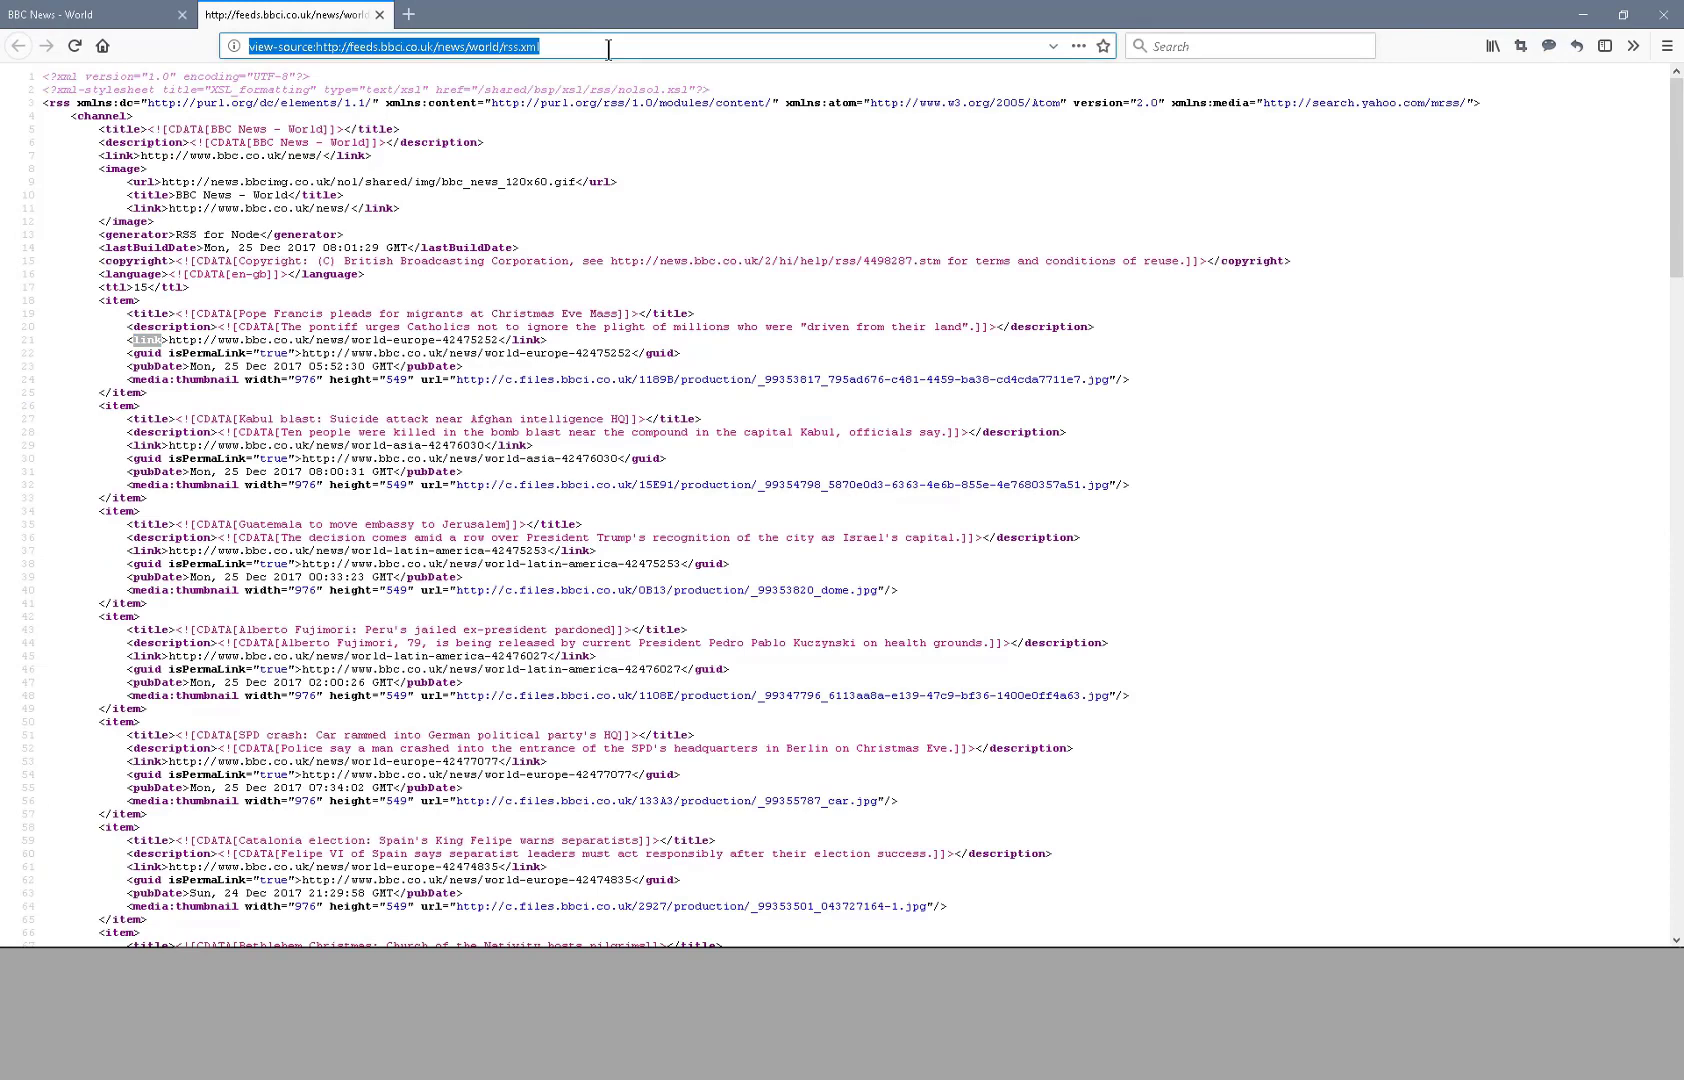
text(www.)
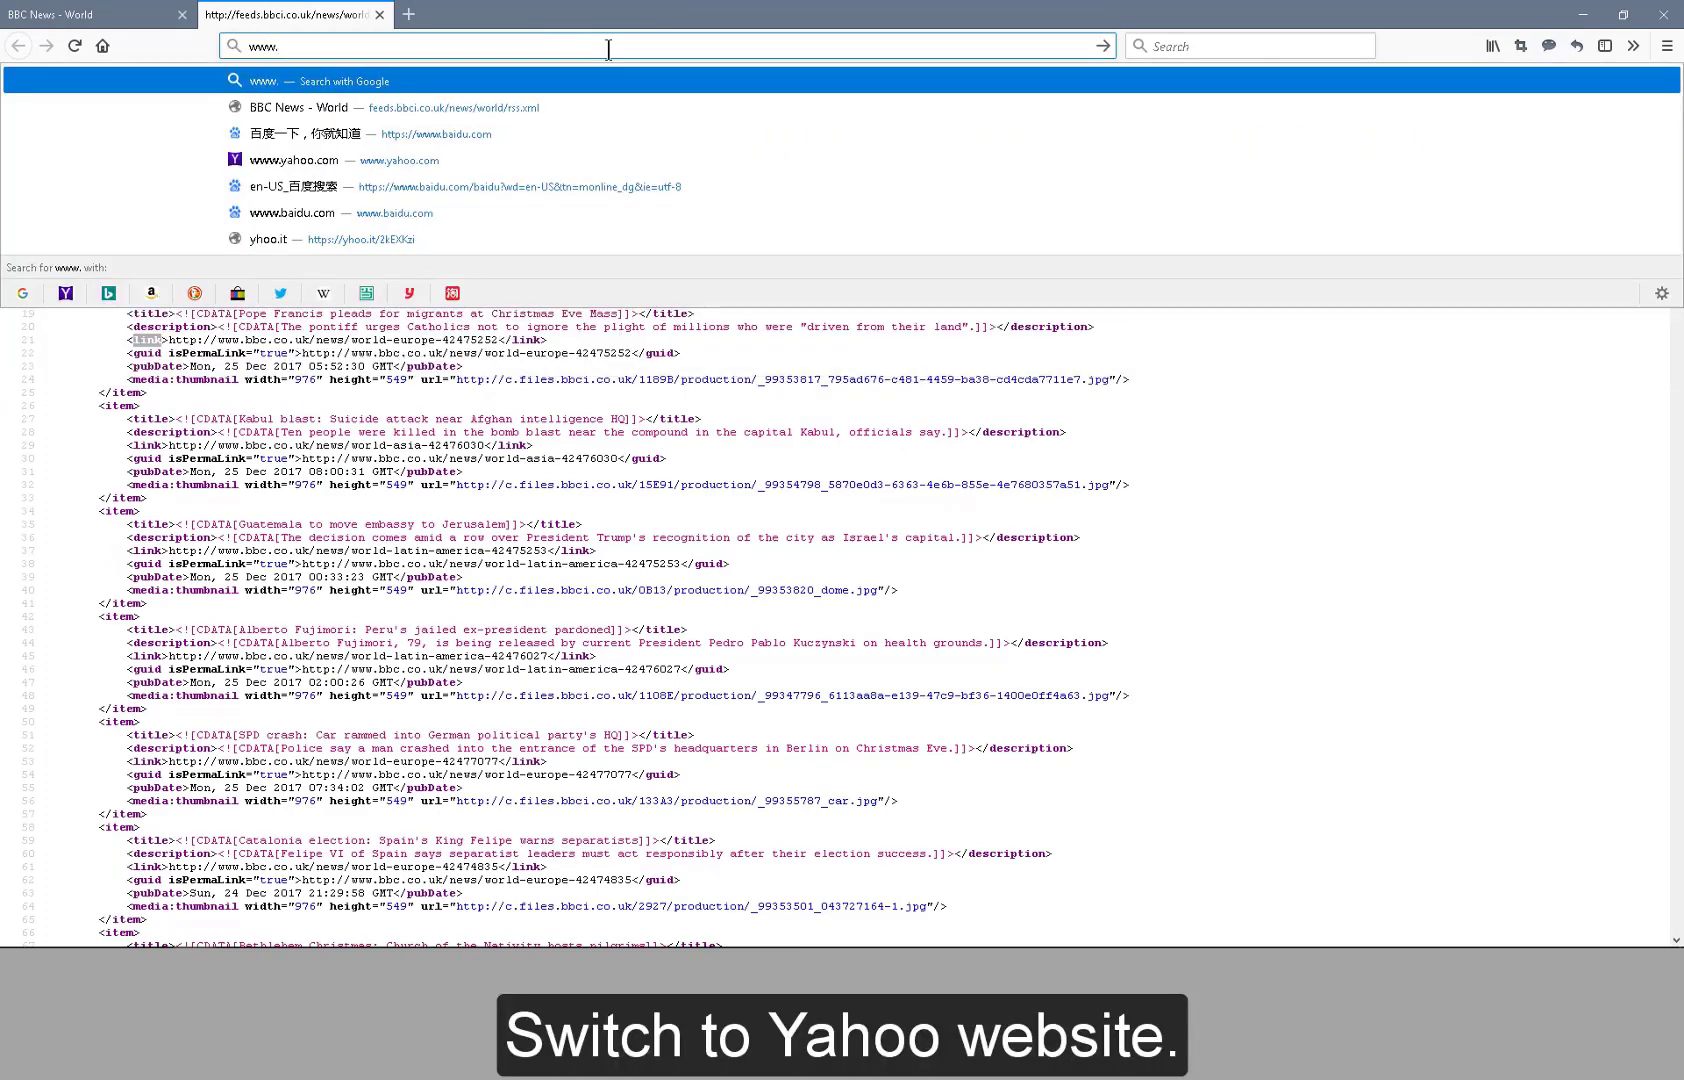
text(yahoo.com)
key(Return)
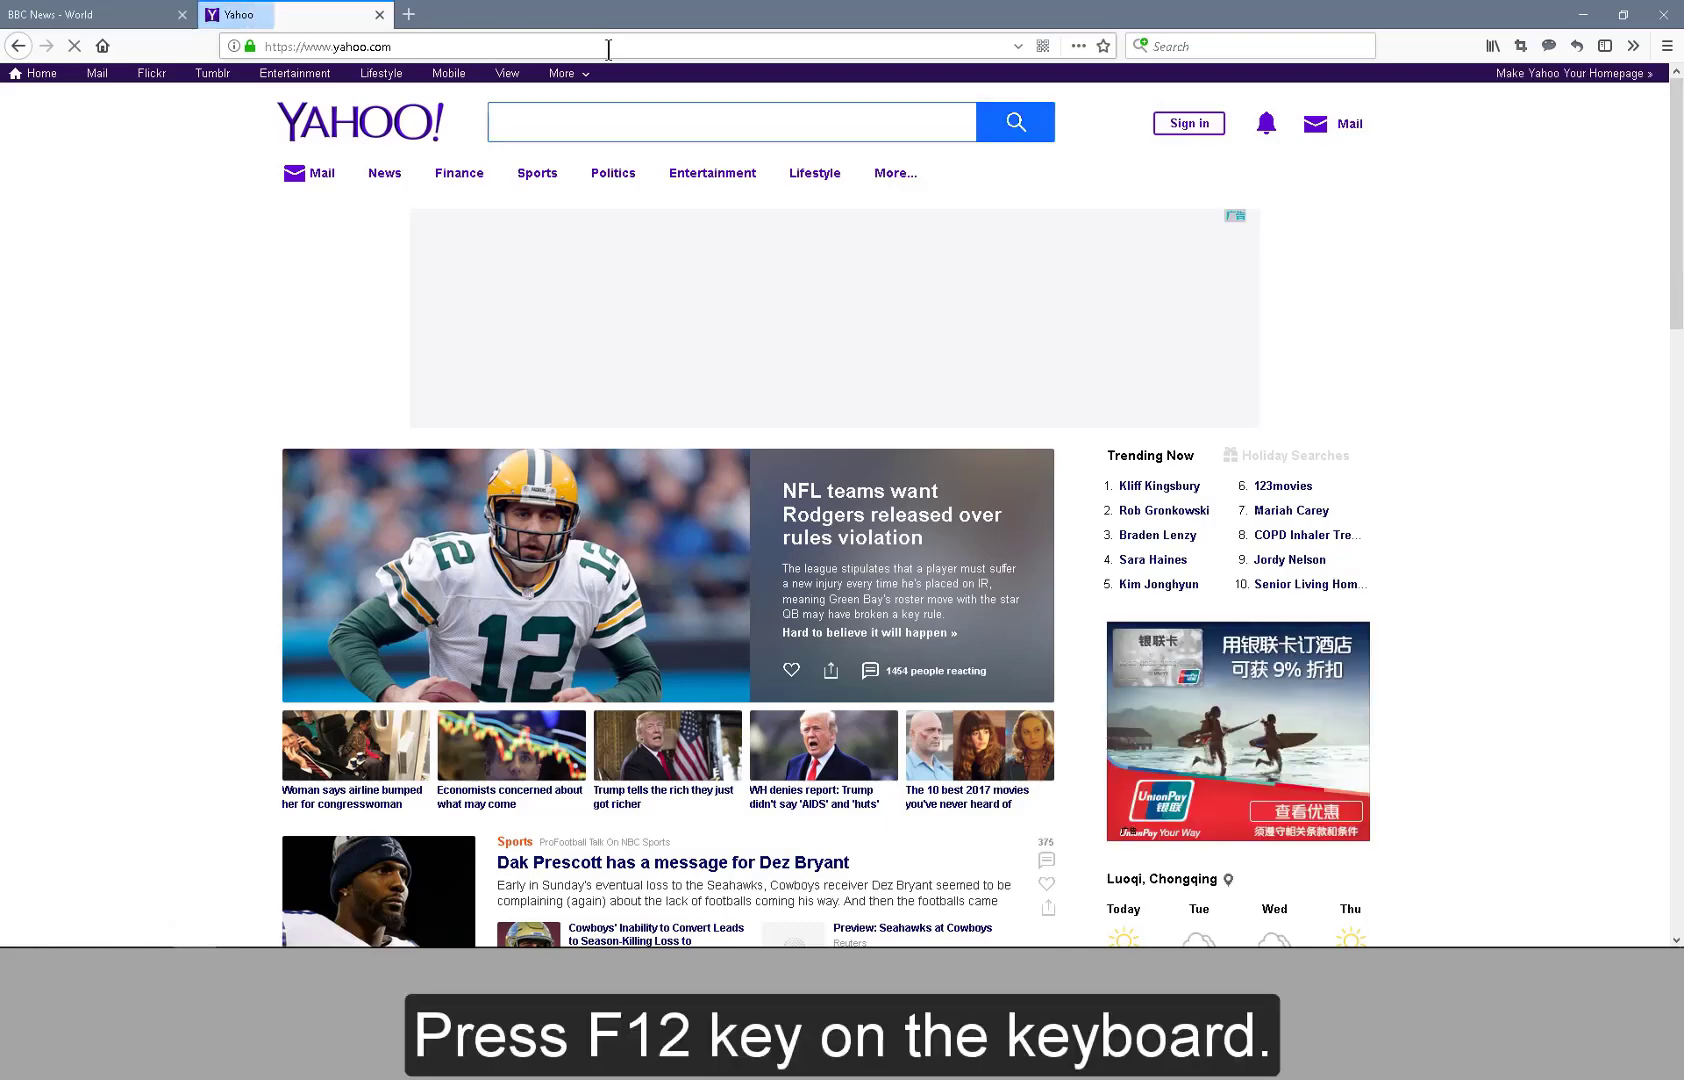
Show the developer tools' Network monitor and reload the Yahoo page to record its requests
key(F12)
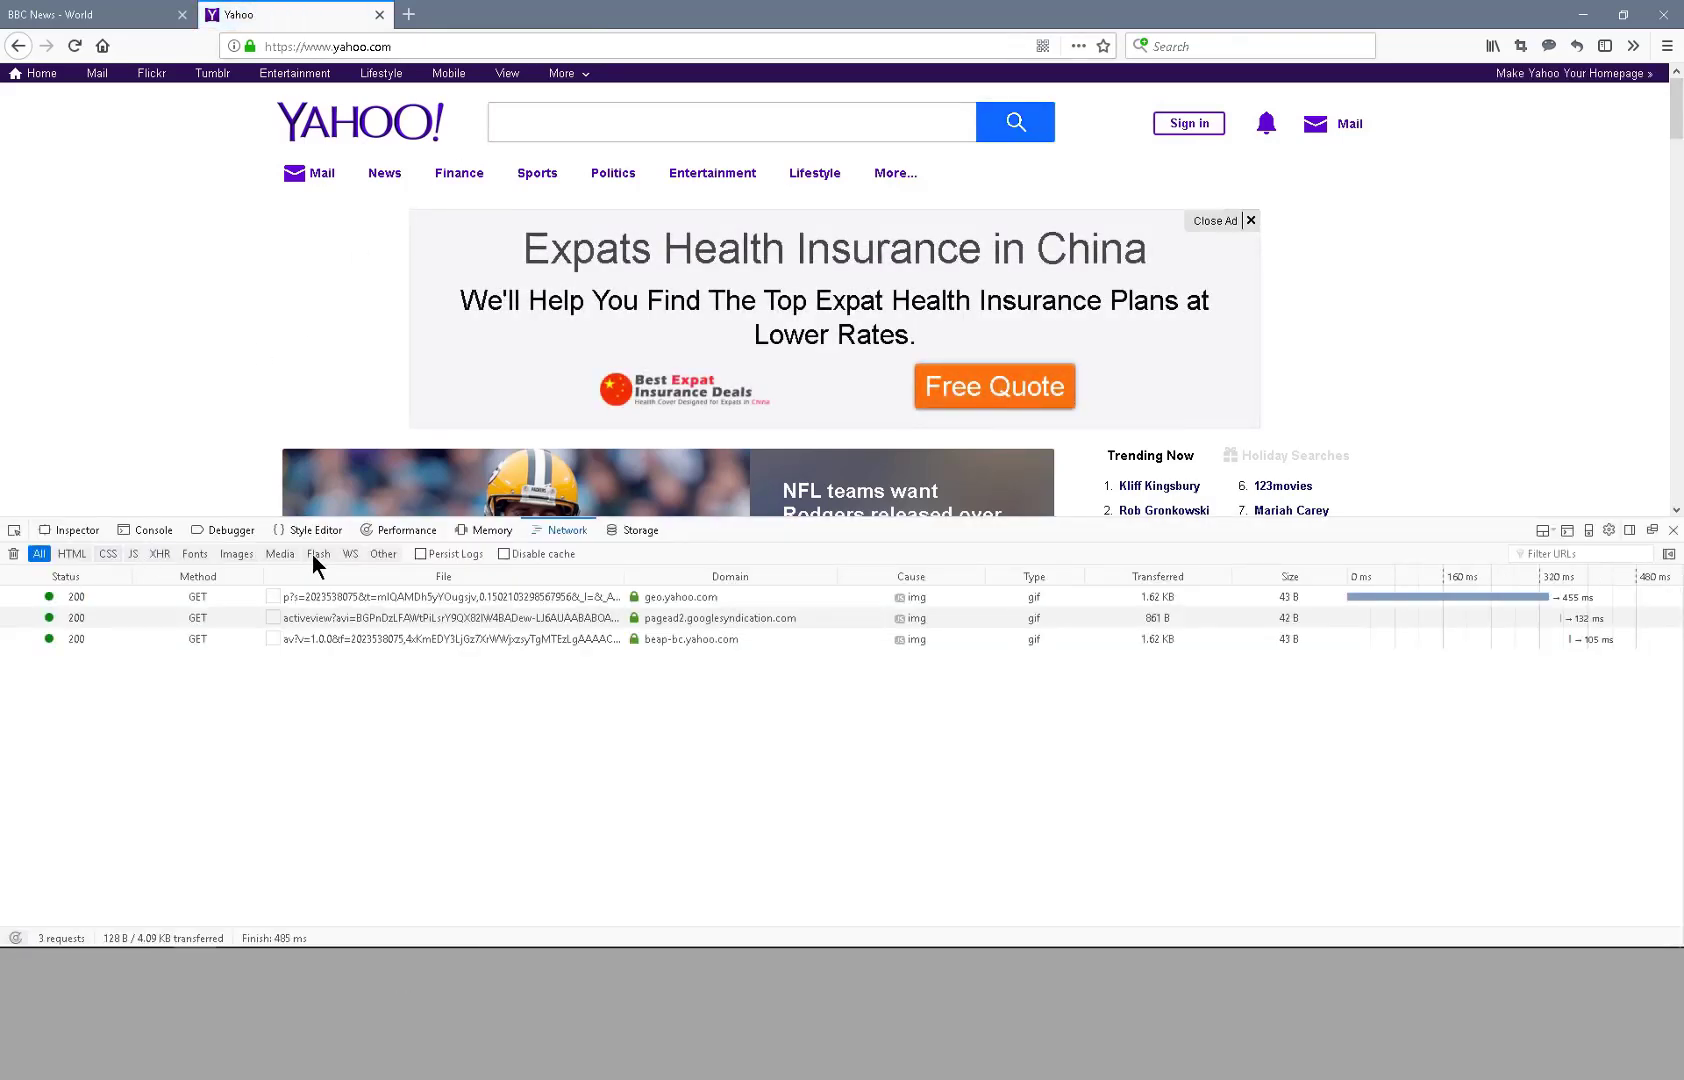
click(567, 531)
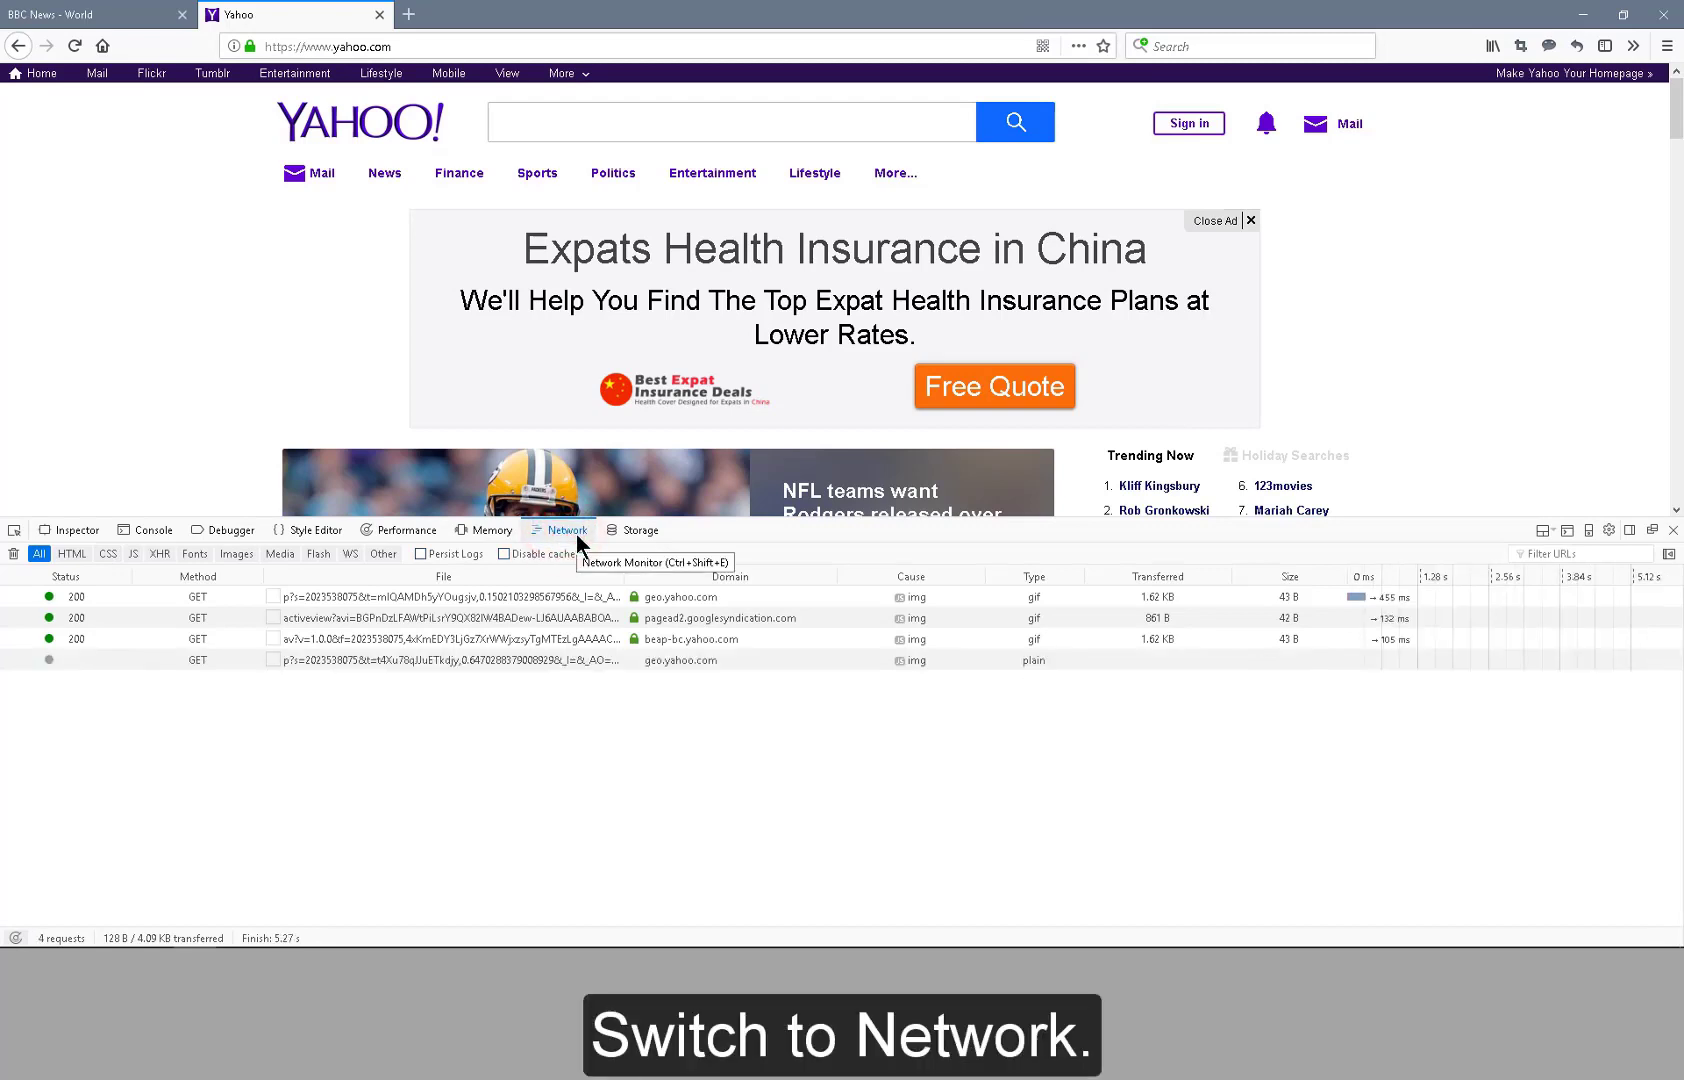
key(F5)
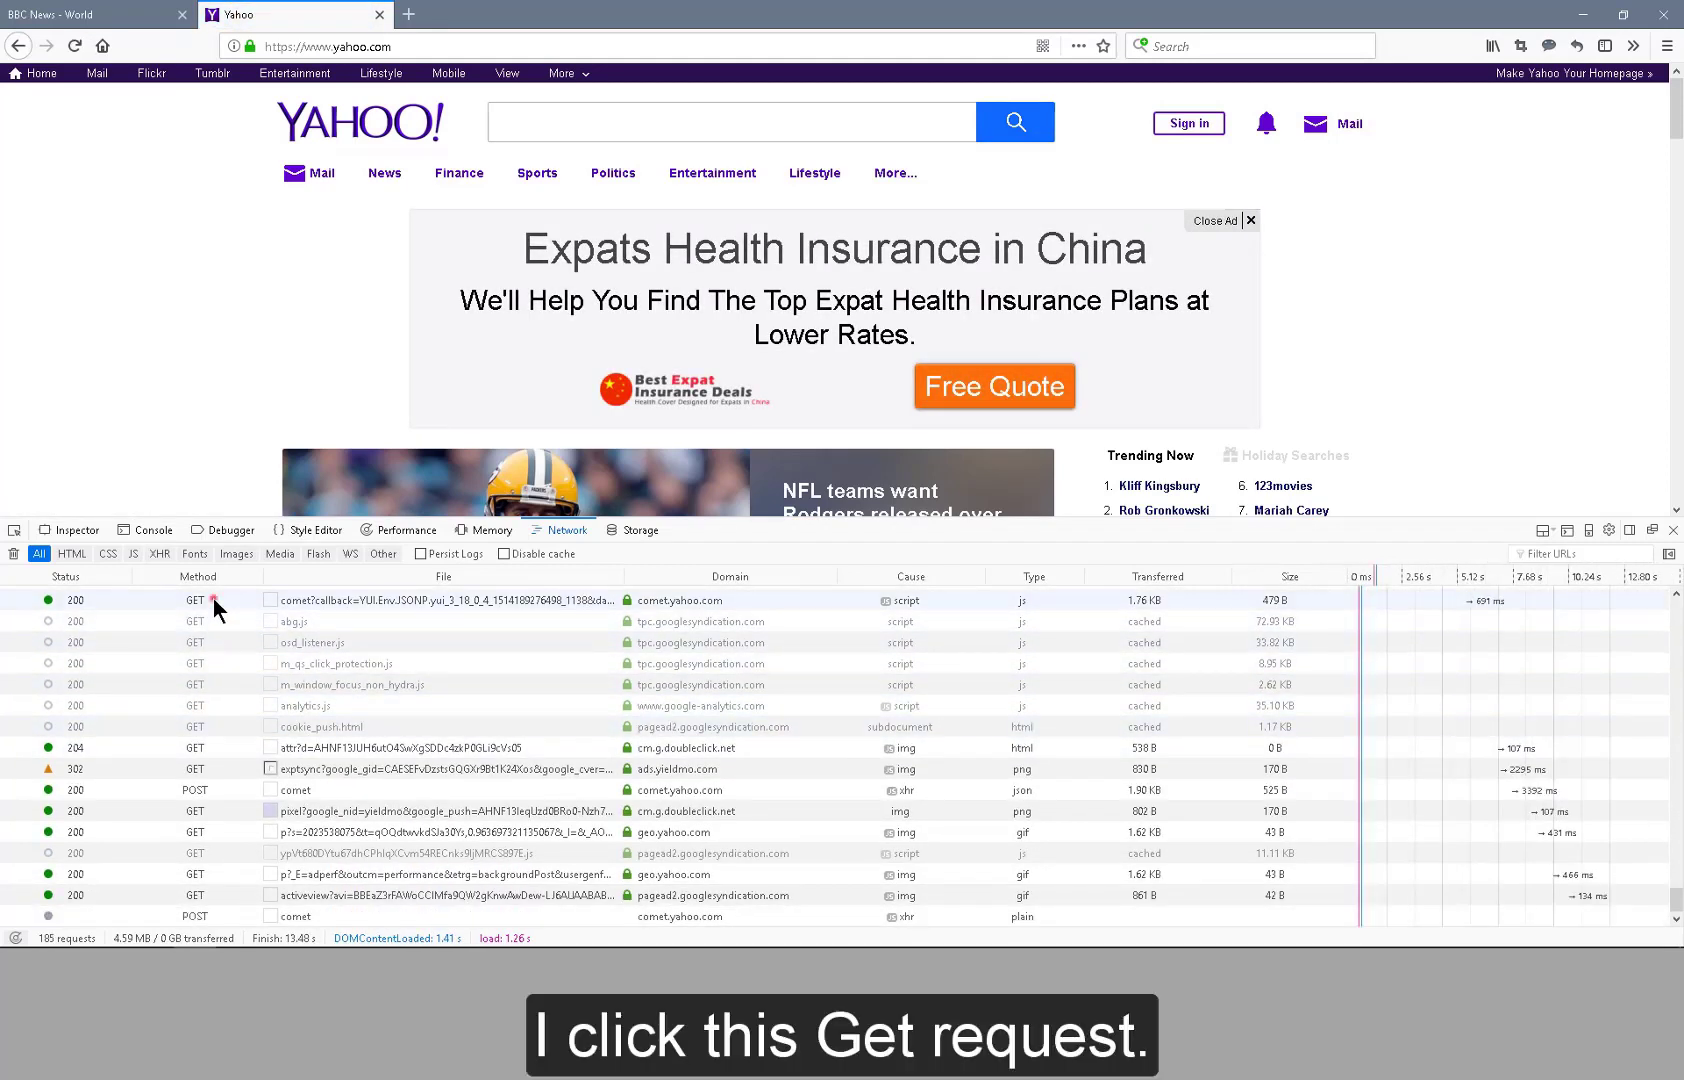
Inspect the request headers of a comet.yahoo.com GET request and of a comet POST request
click(213, 600)
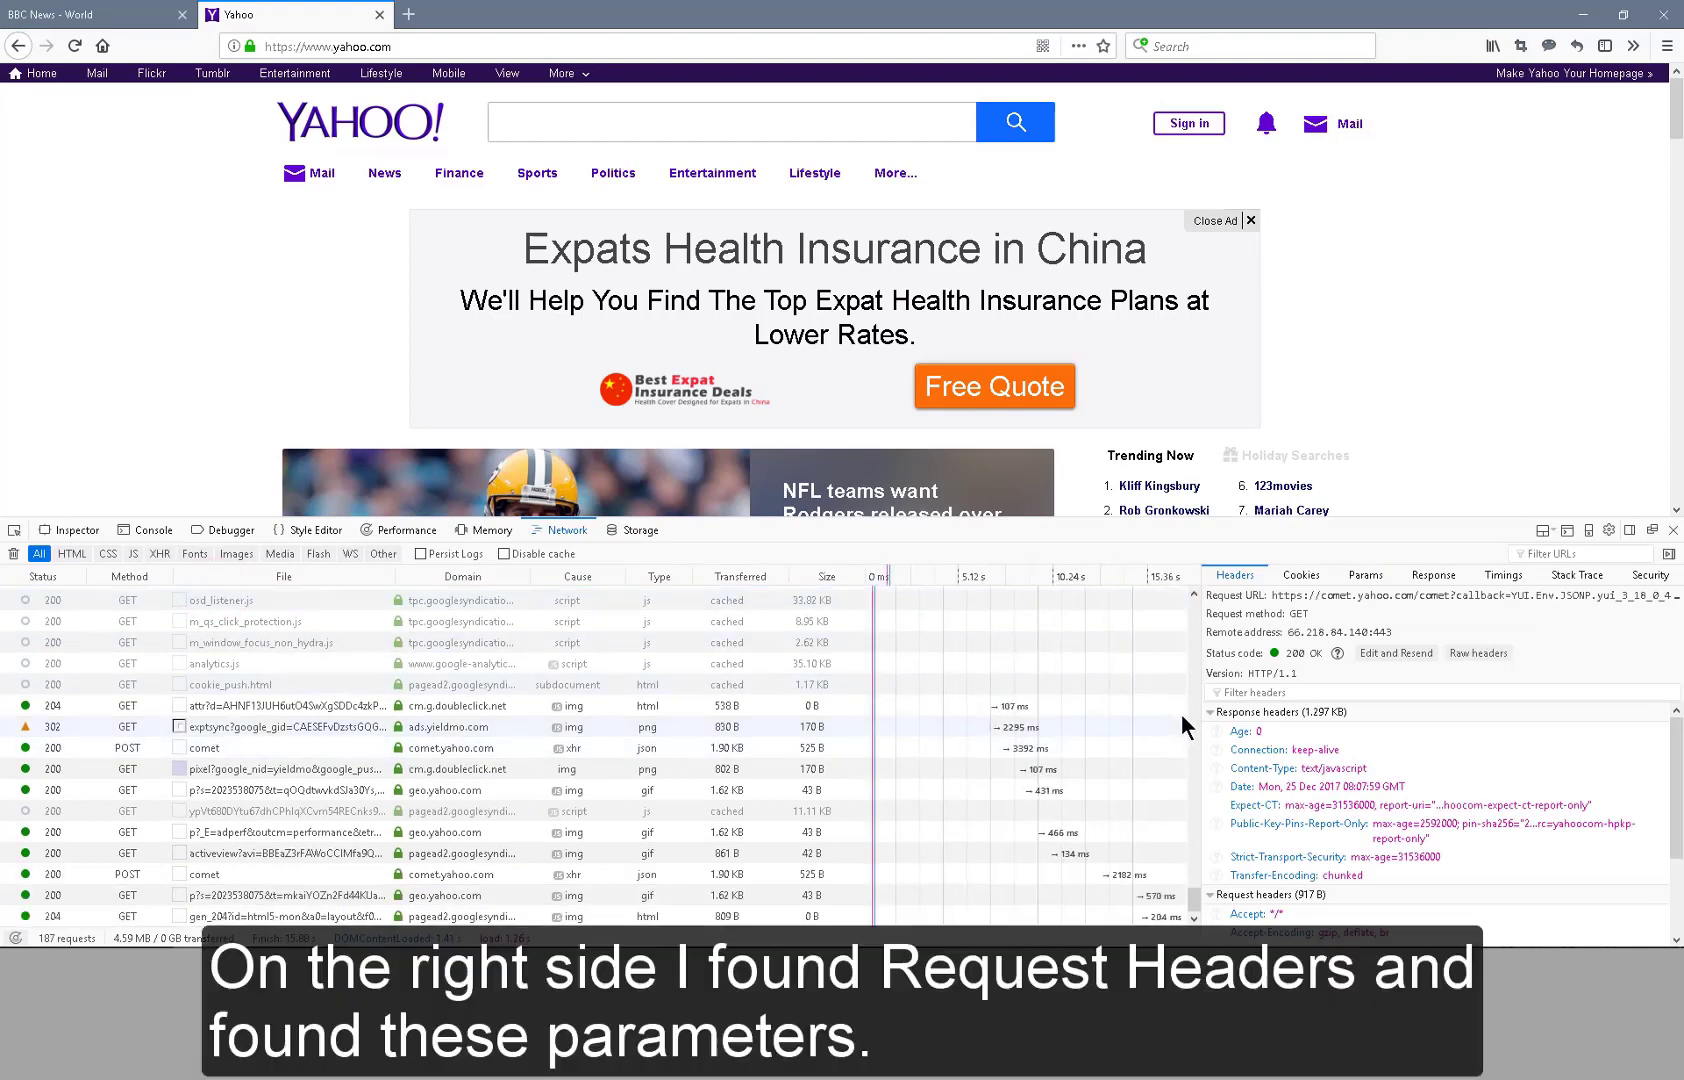
click(1207, 713)
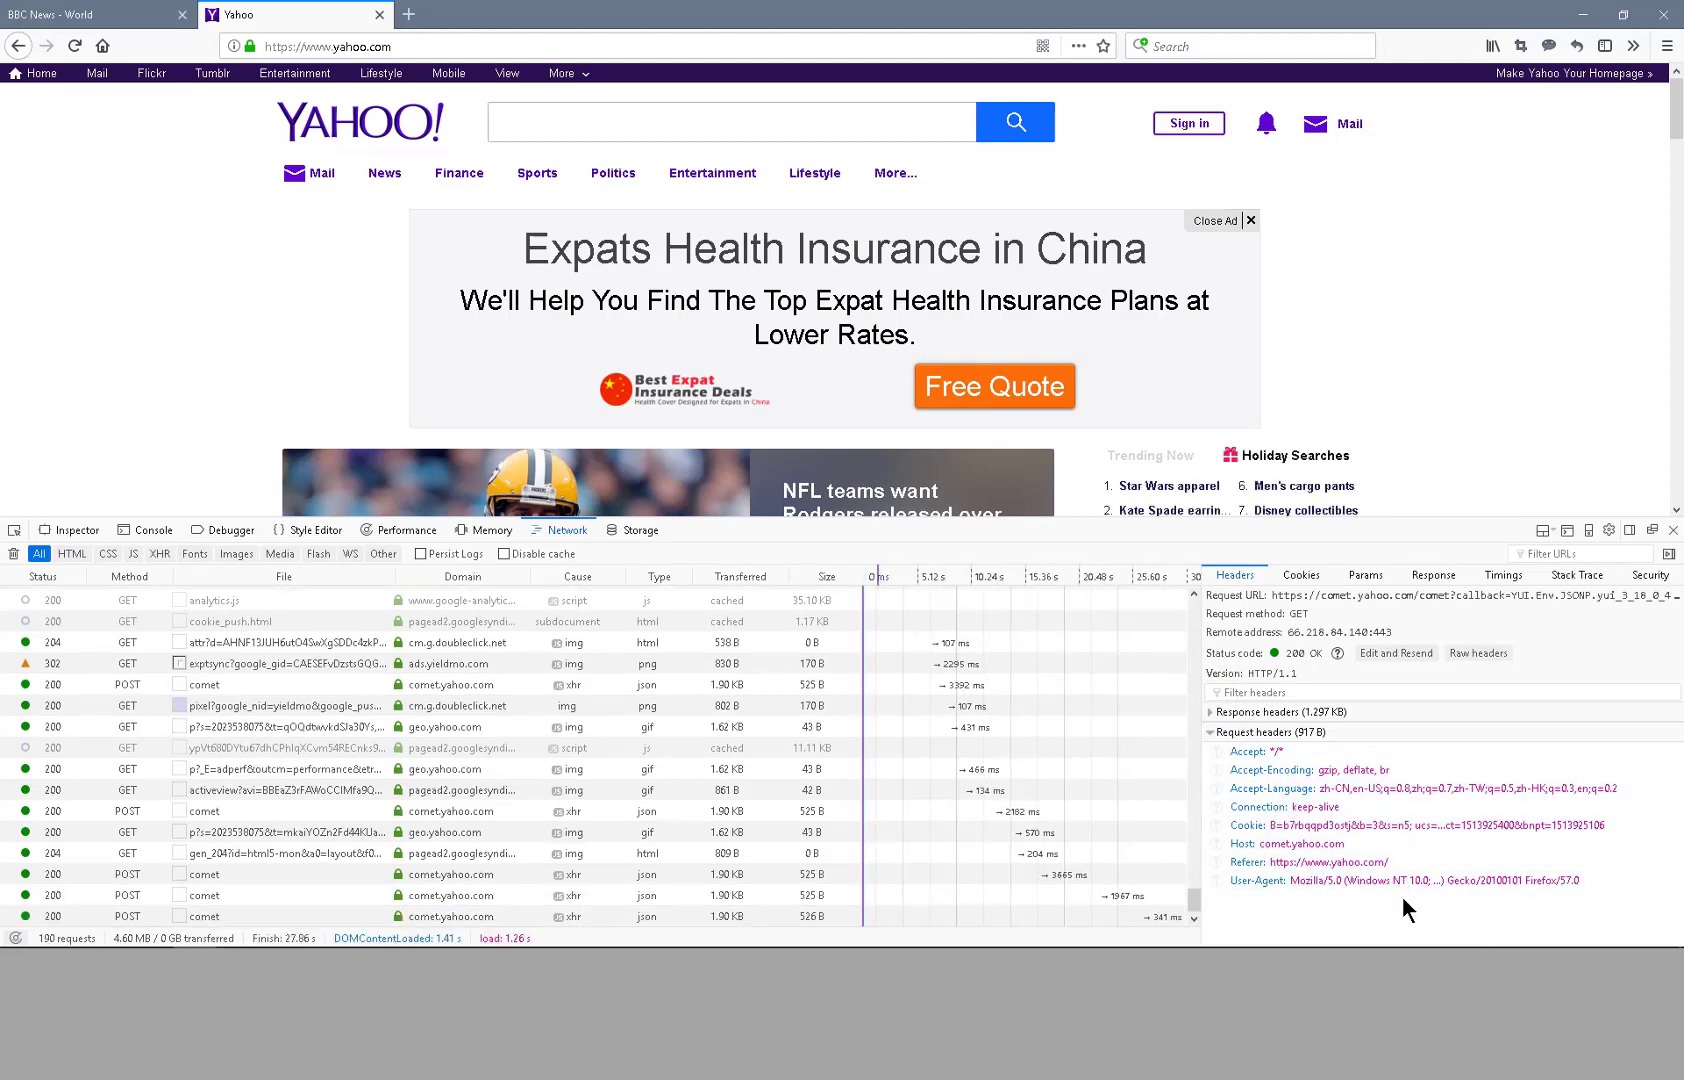
click(137, 663)
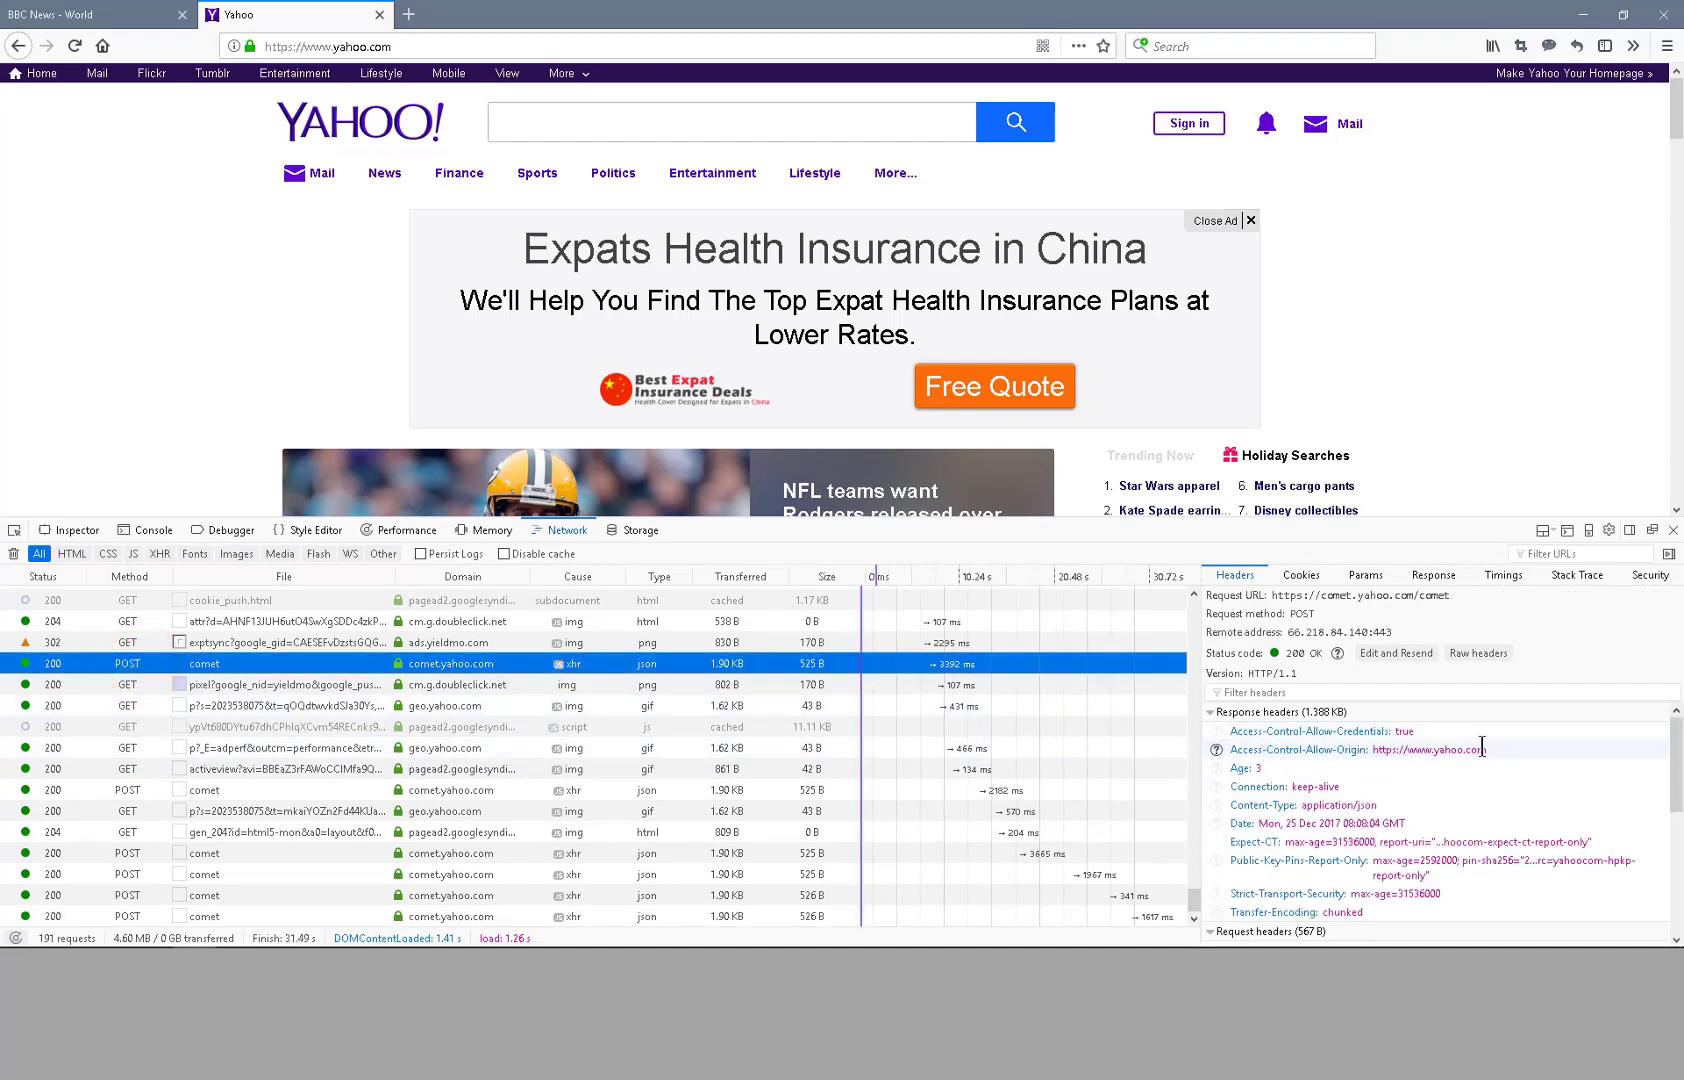
scroll(1573, 791, down, 5)
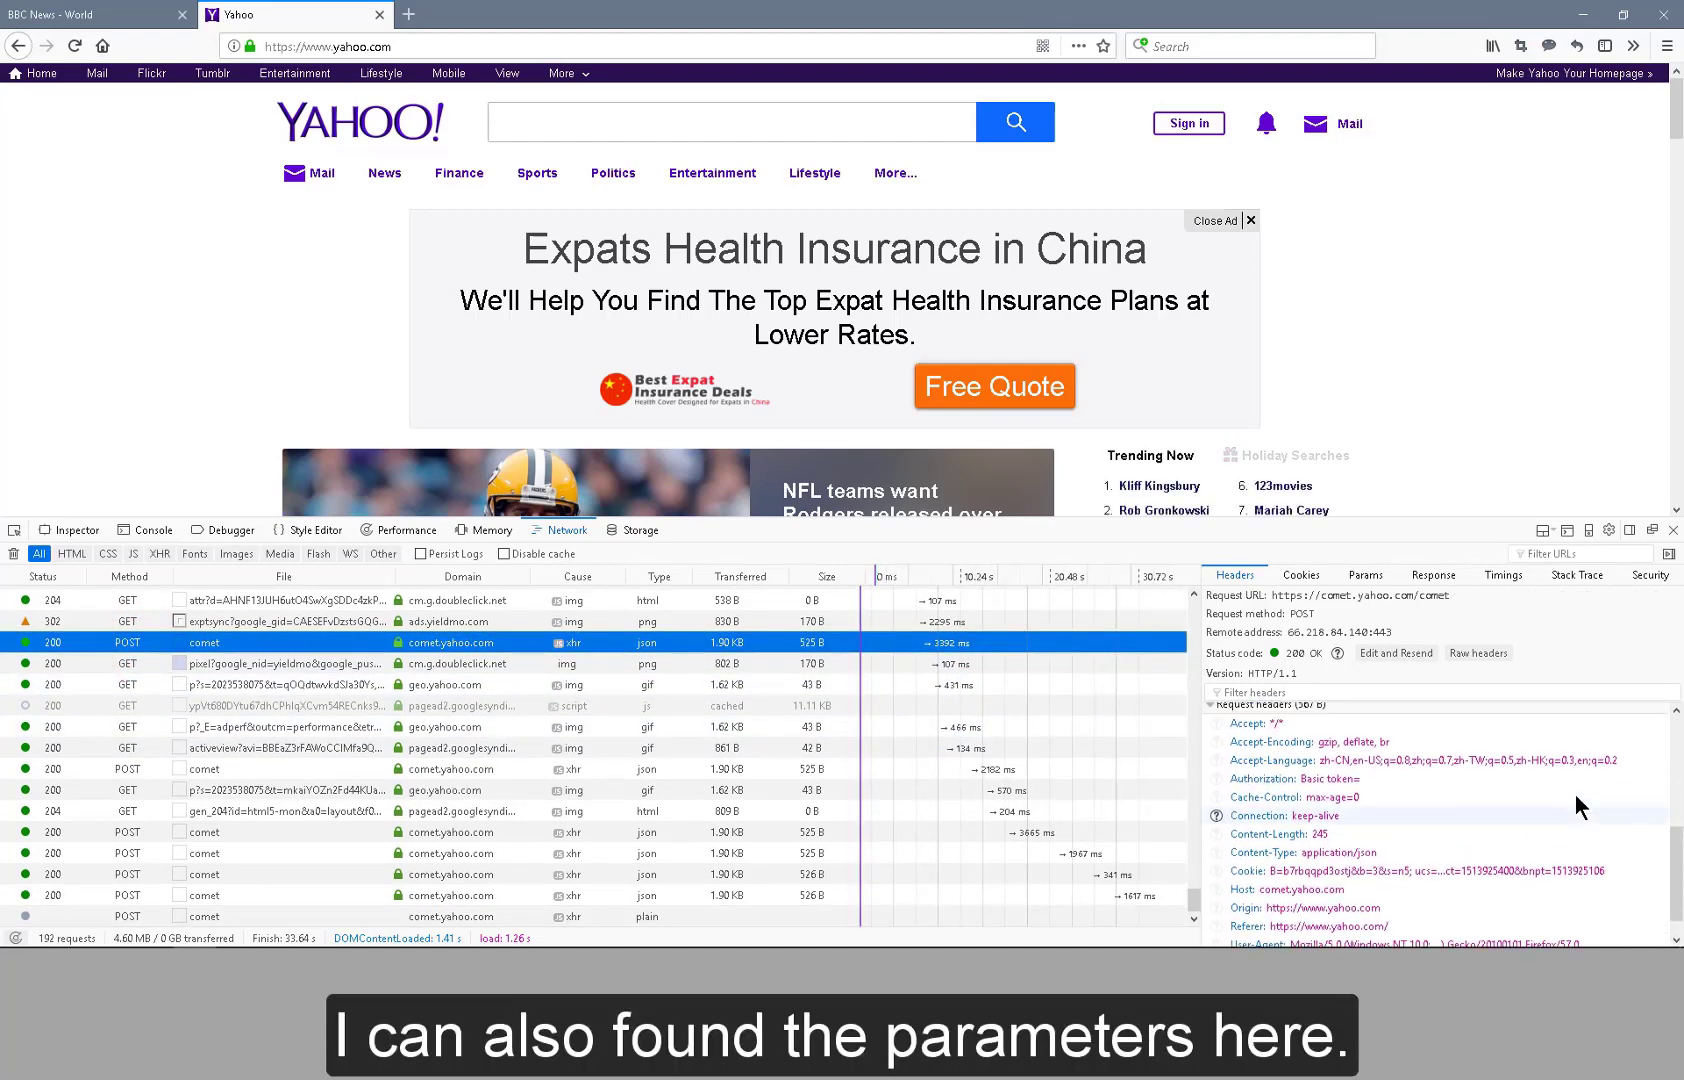
scroll(1575, 795, up, 1)
scroll(1575, 795, down, 2)
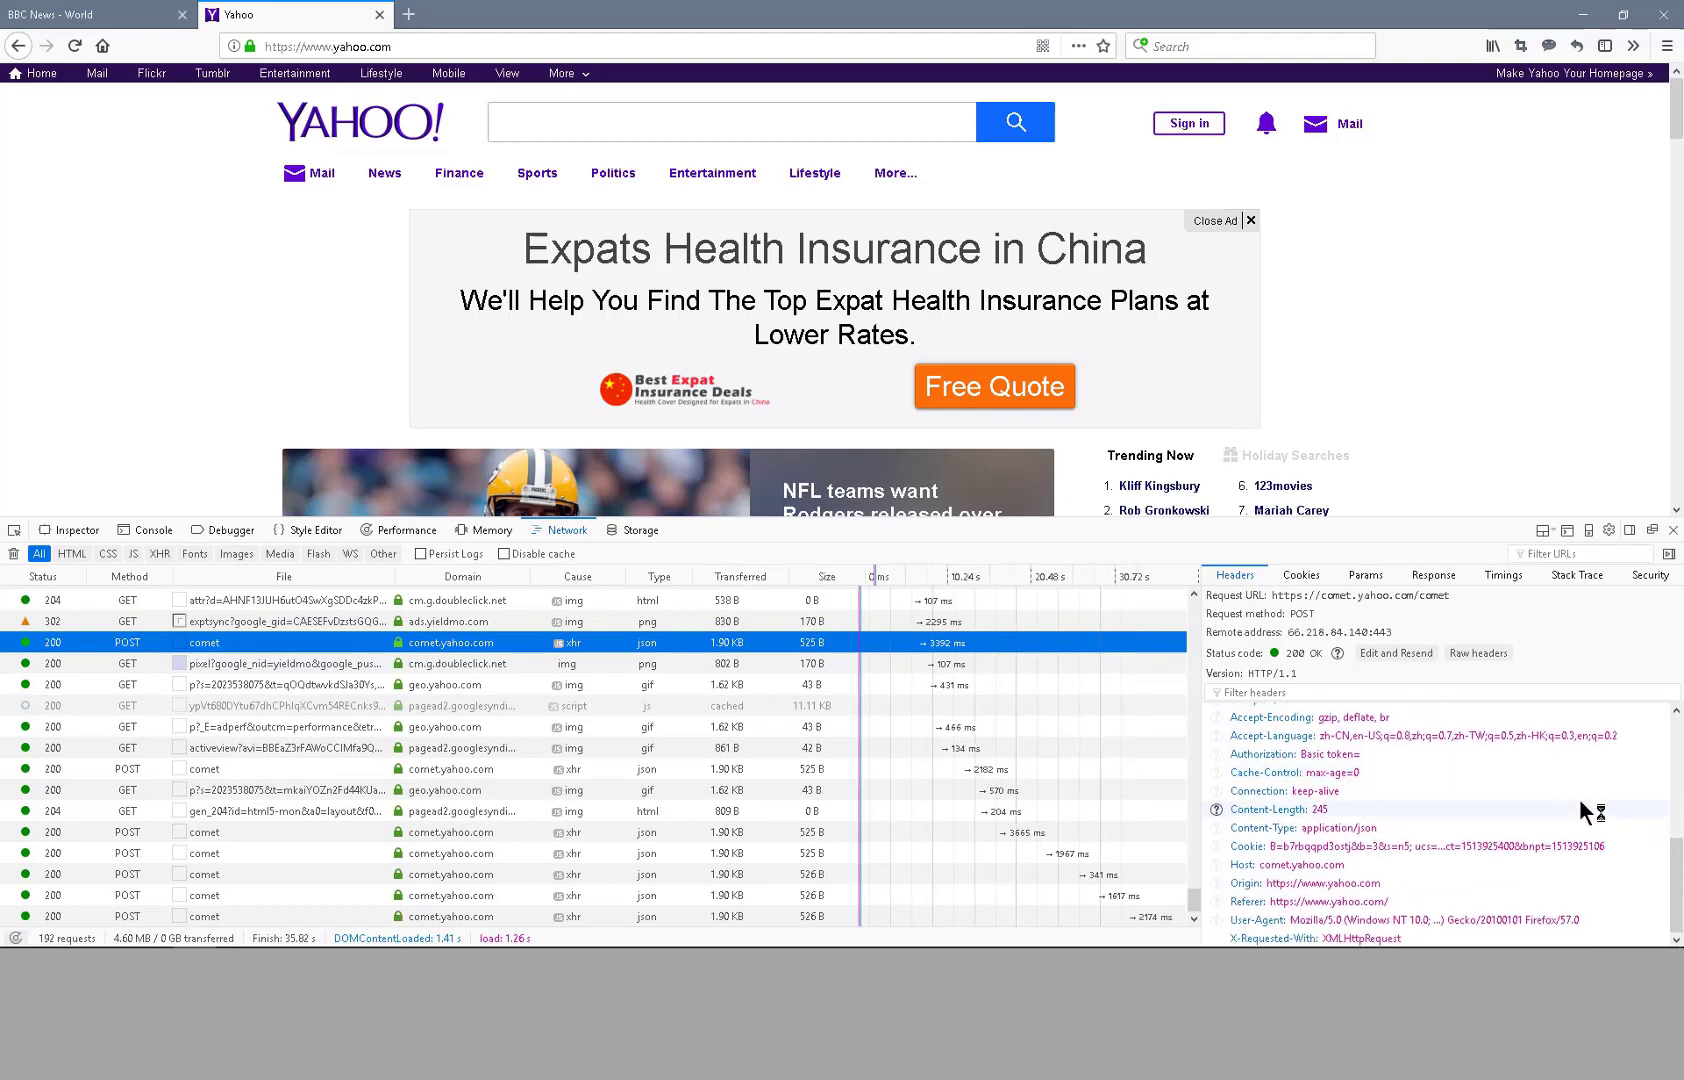
Switch to BotChiefEditor and review the Http Get action's request parameters, Custom Headers table and Save Result options
key(alt+Tab)
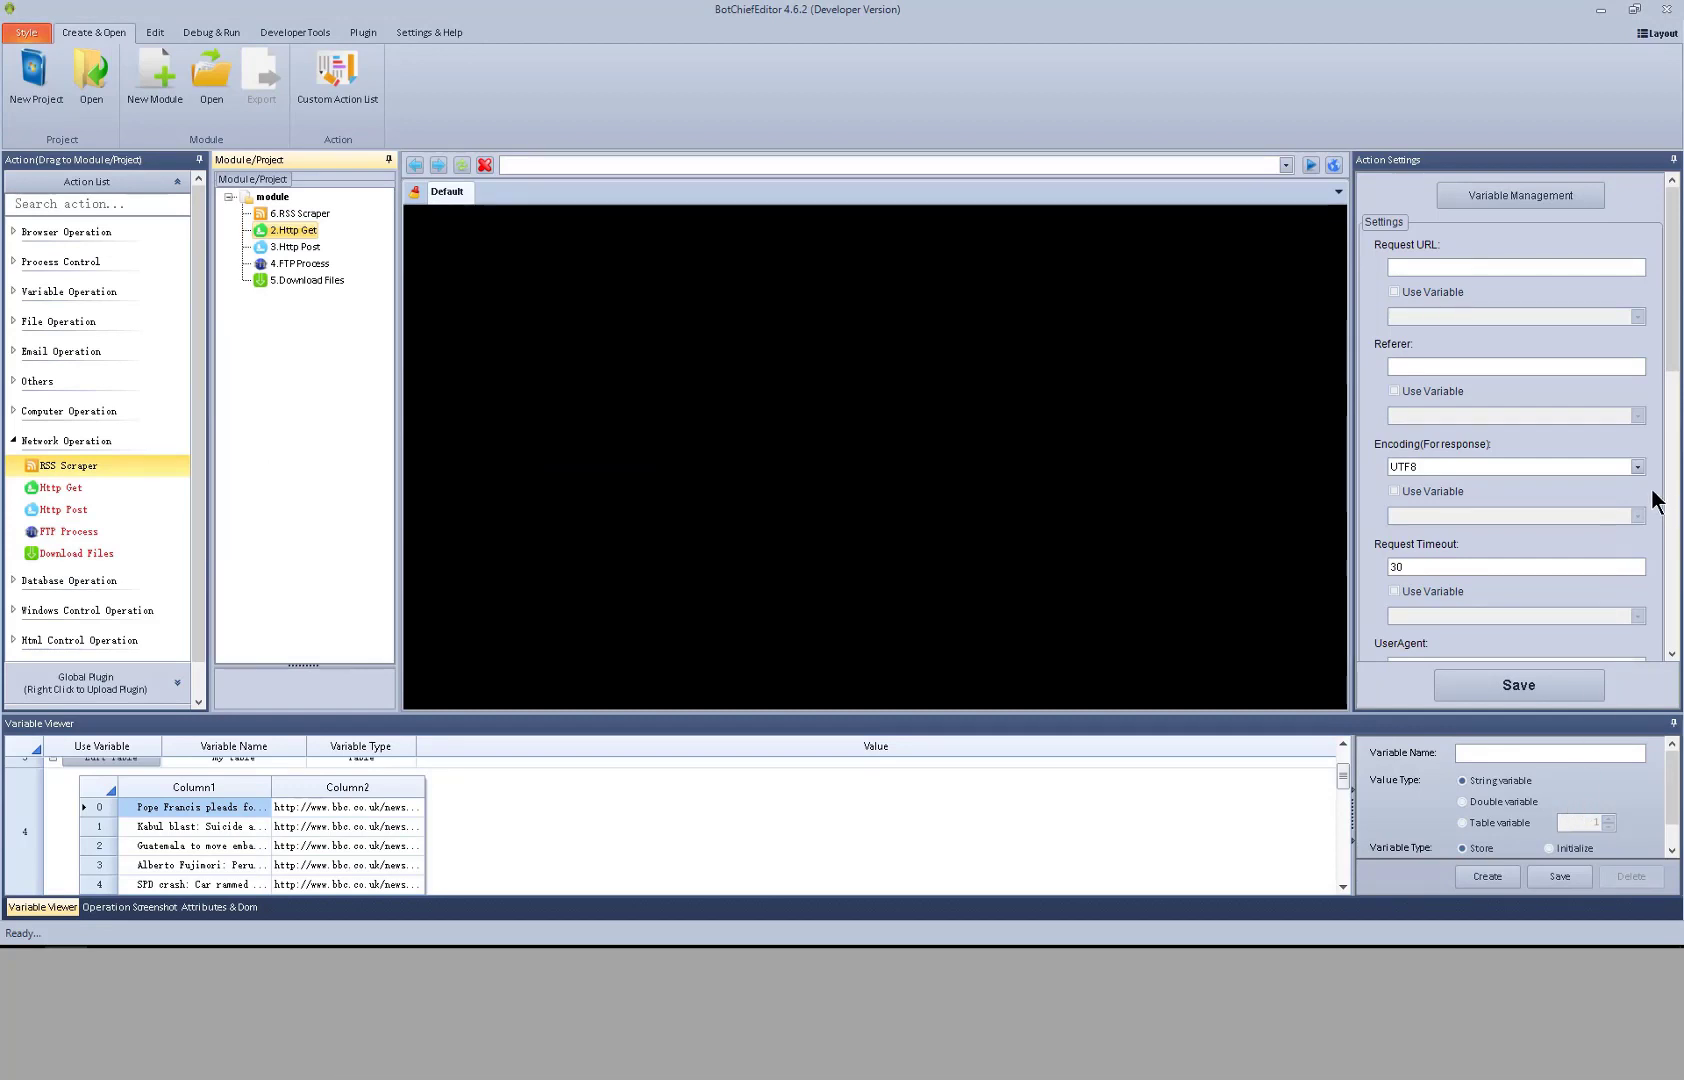
scroll(1654, 500, down, 5)
scroll(1654, 500, down, 3)
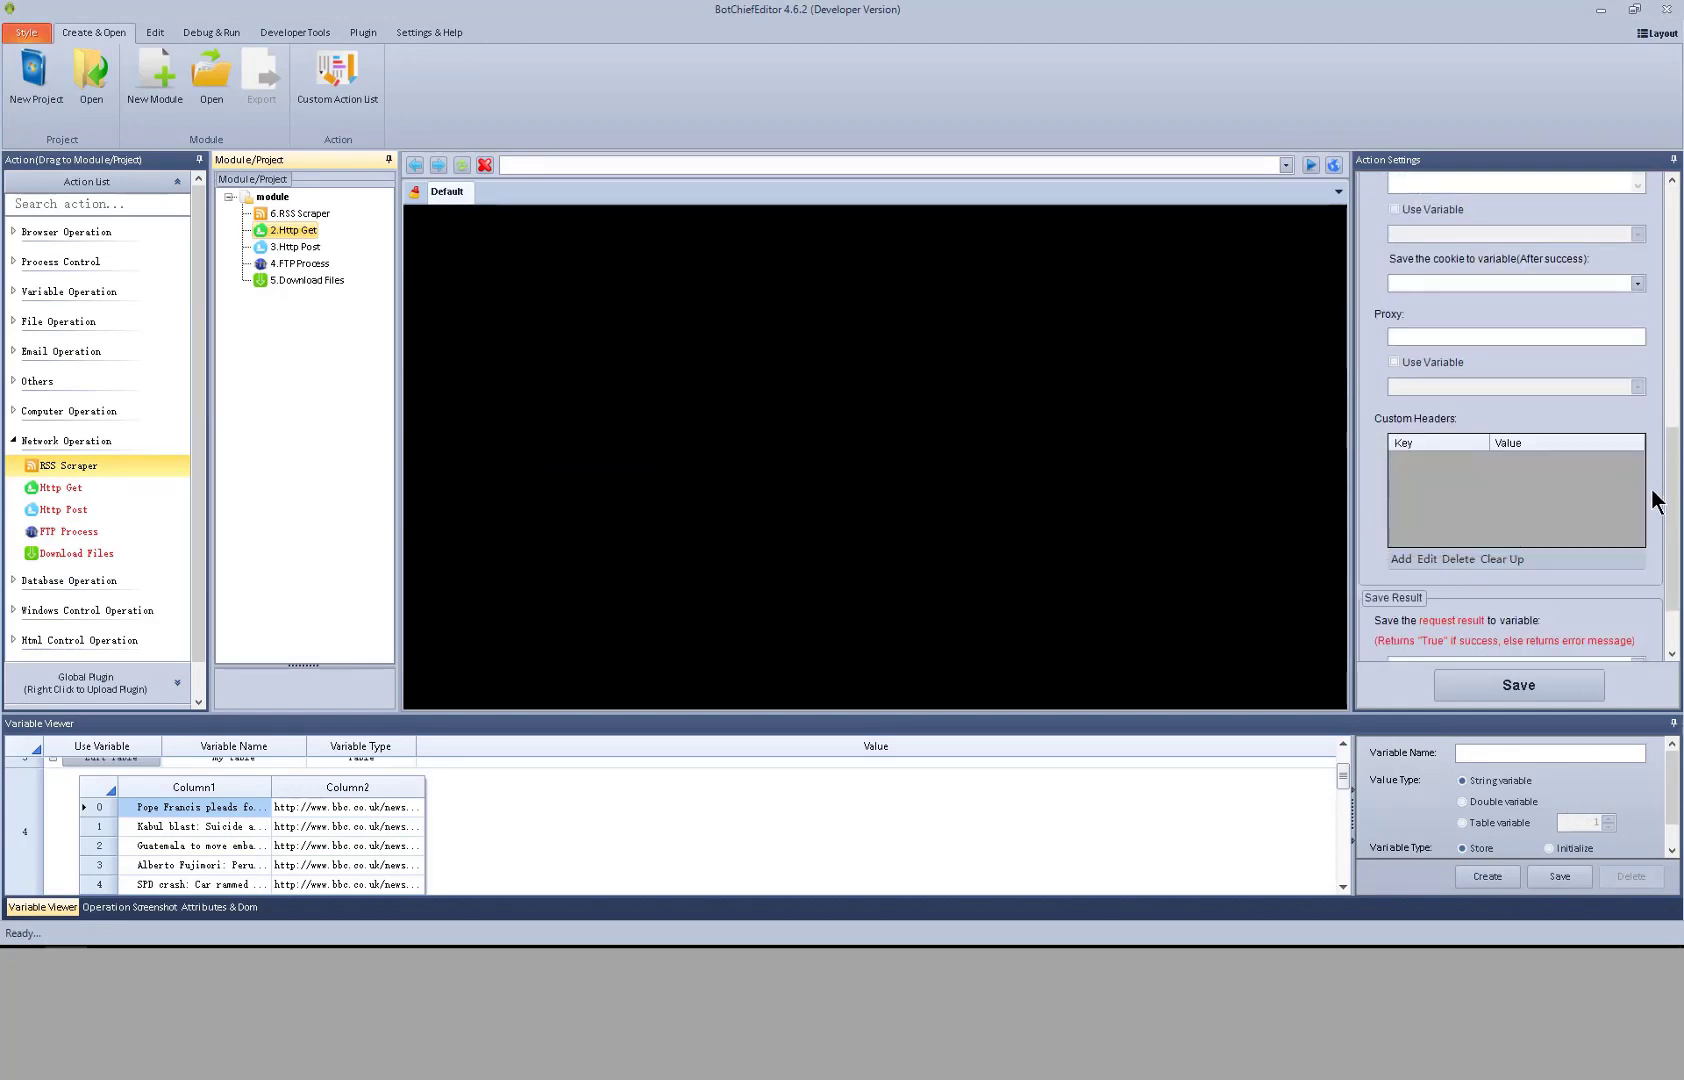
scroll(1650, 490, up, 8)
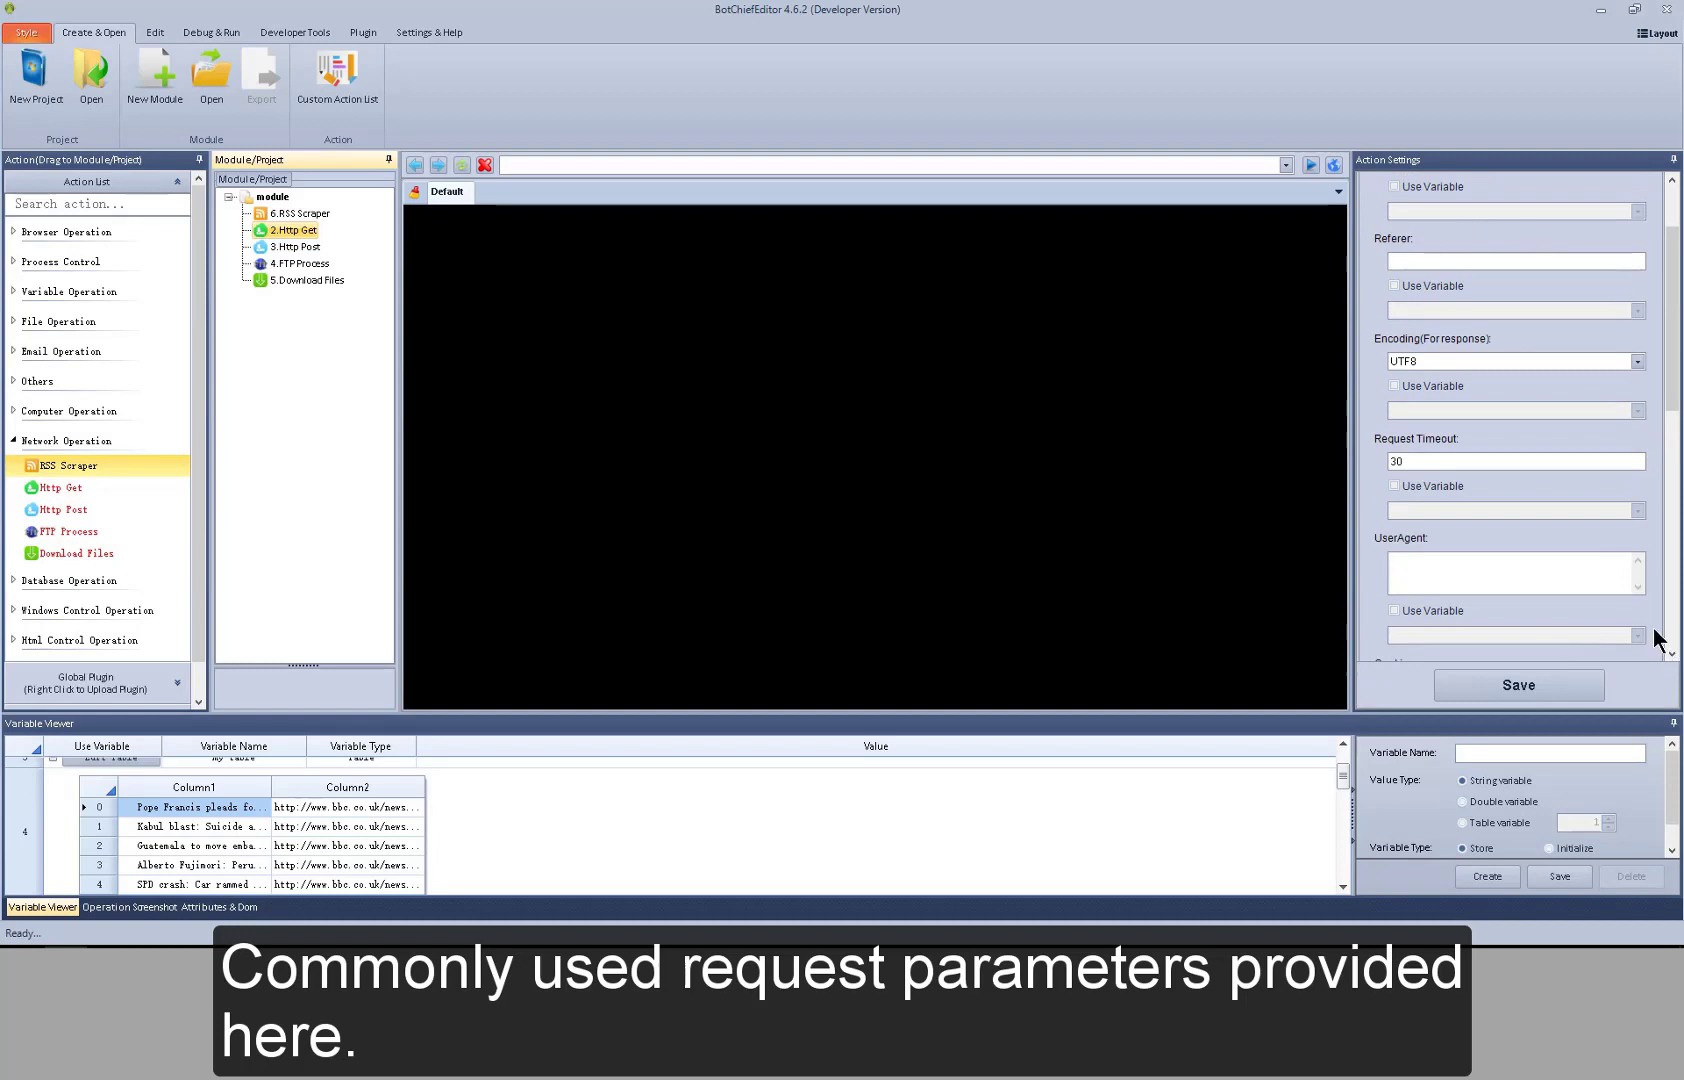
scroll(1654, 640, down, 5)
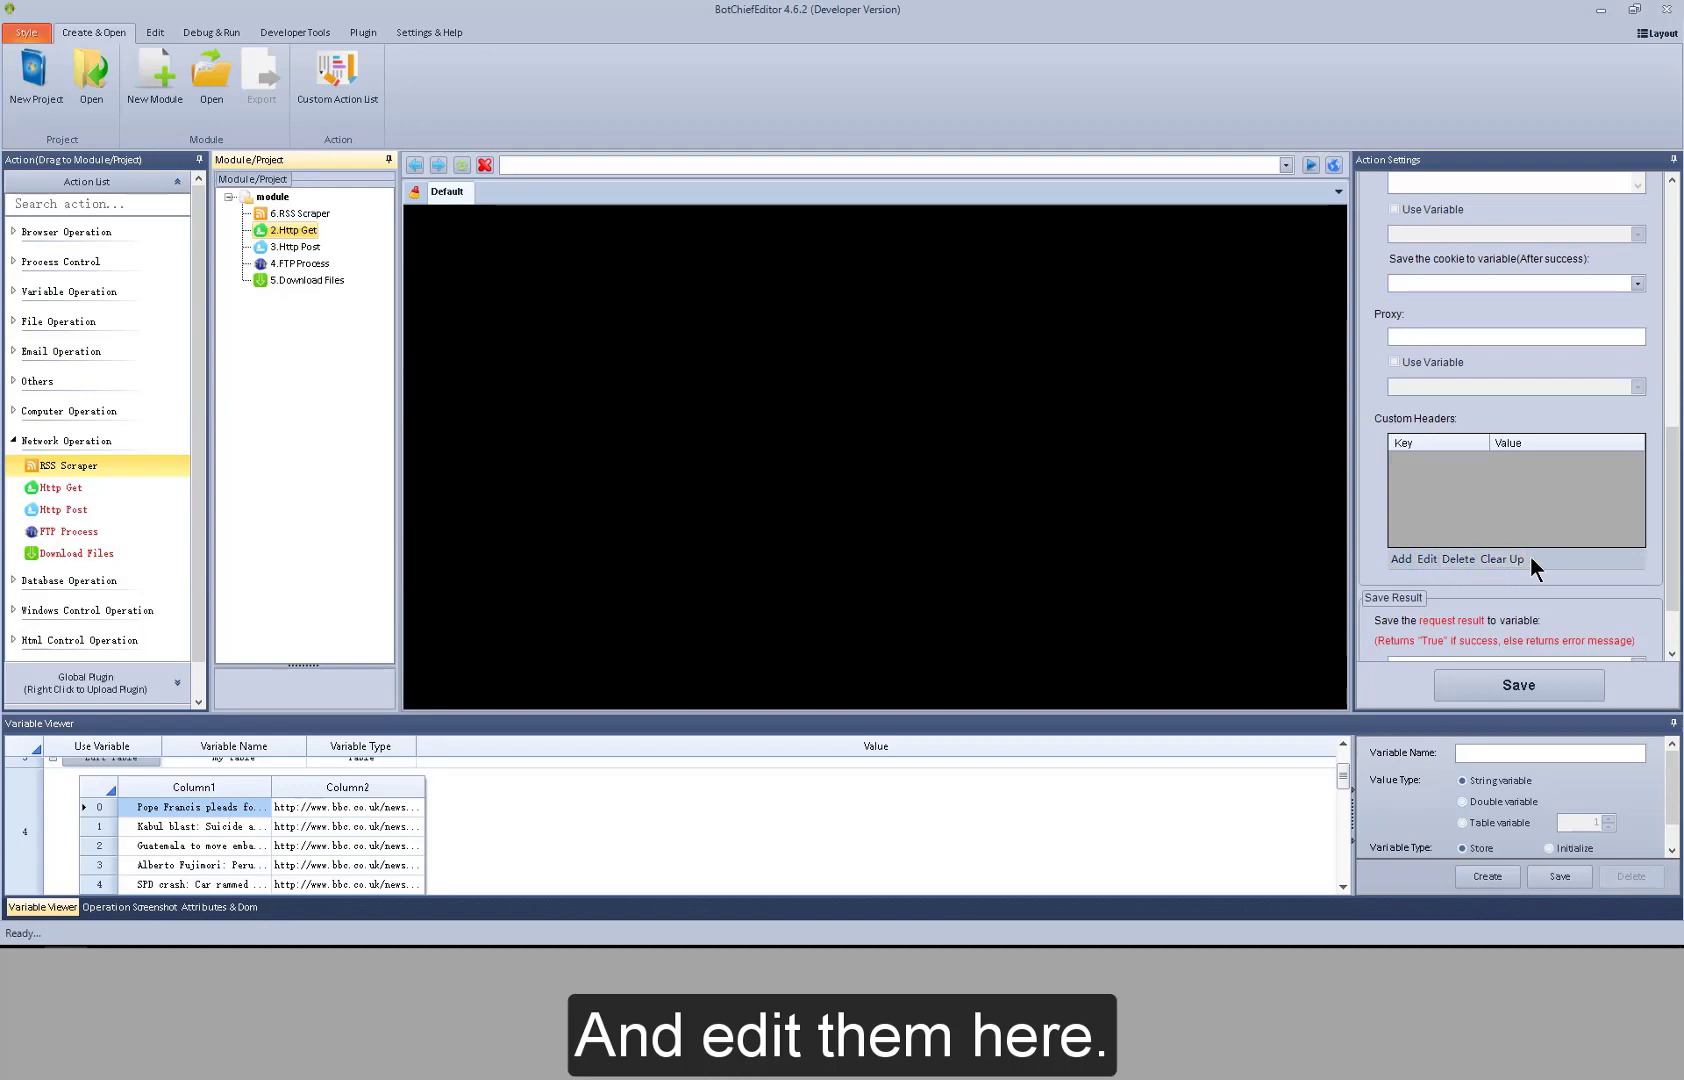
scroll(1650, 586, down, 2)
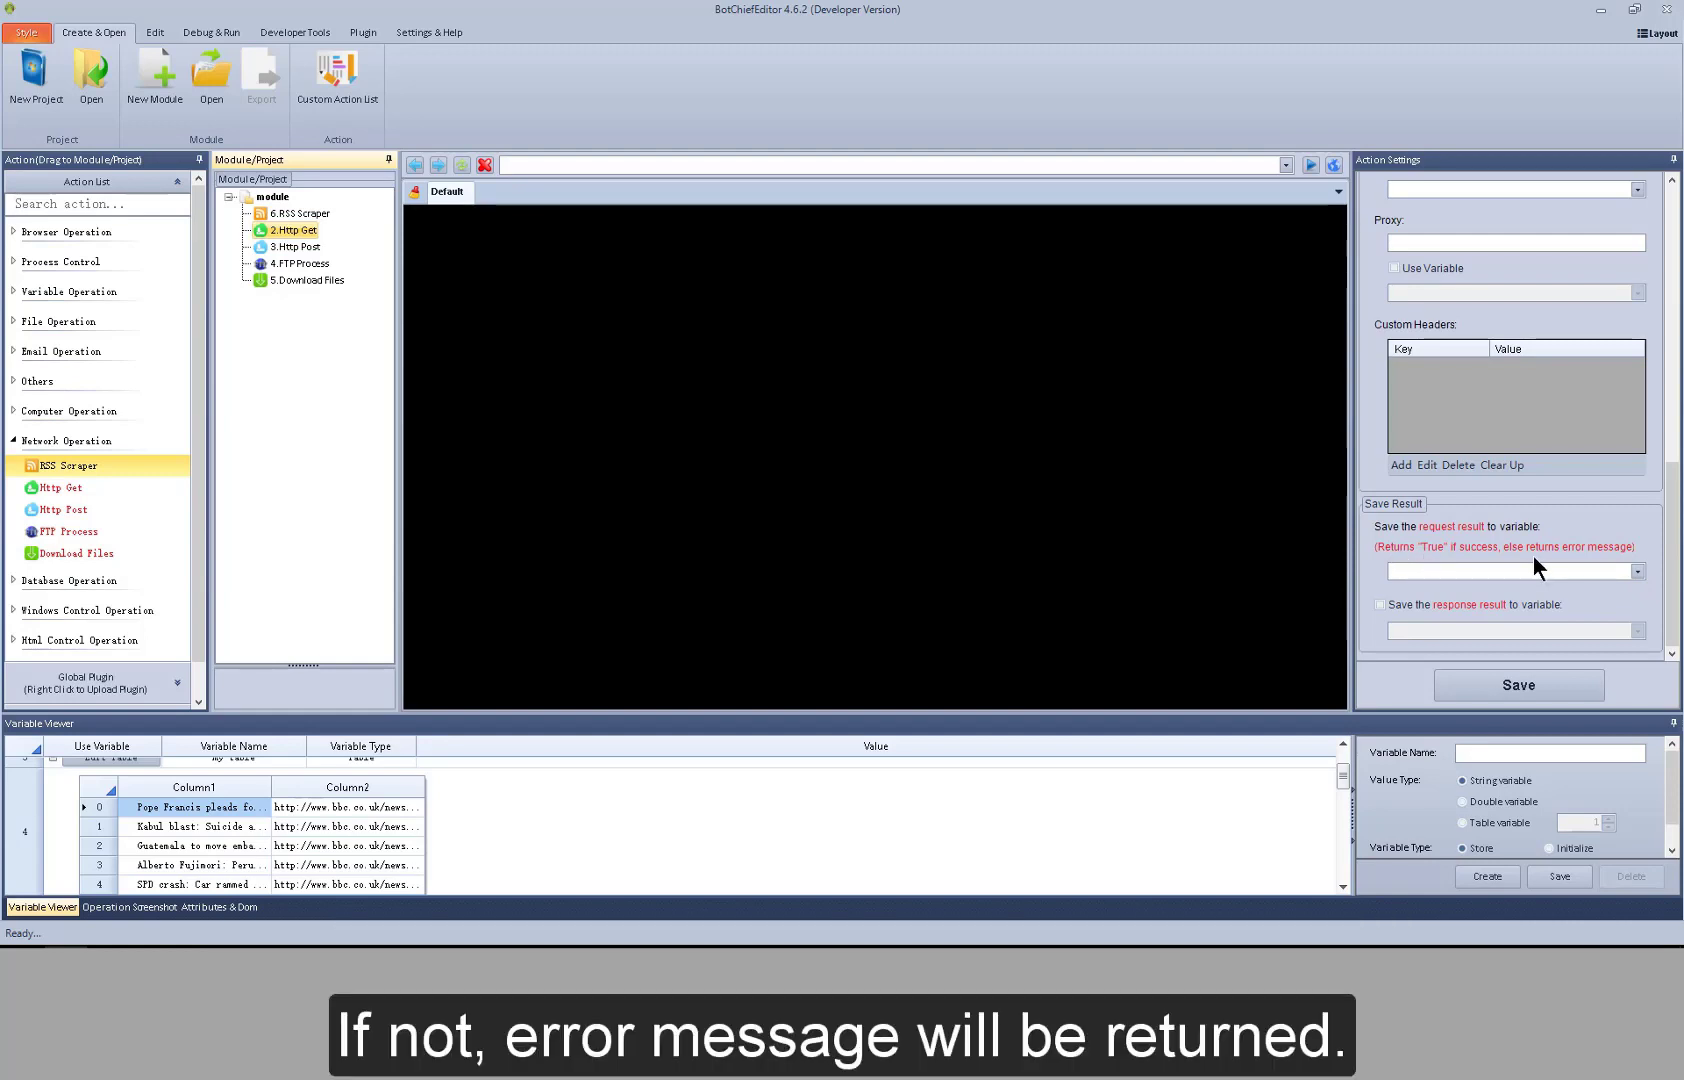
Check which variables Http Get offers for saving the request result and look at its response result option
click(1638, 572)
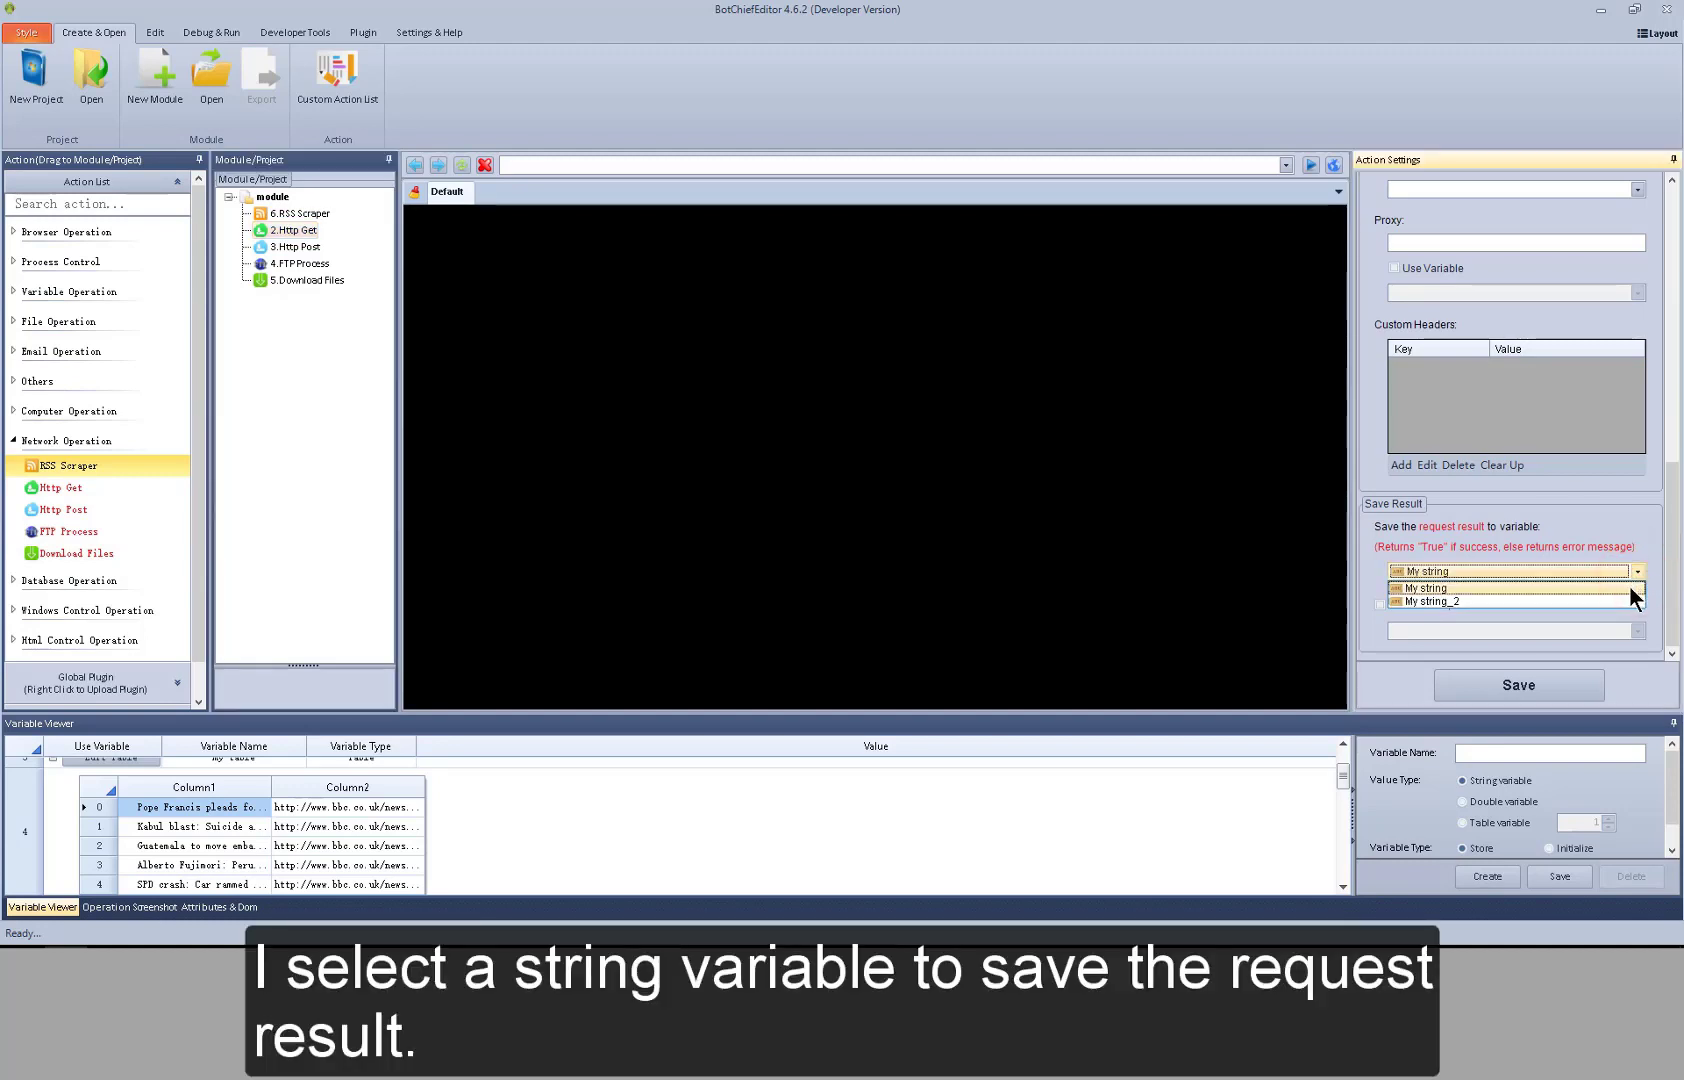
click(1637, 571)
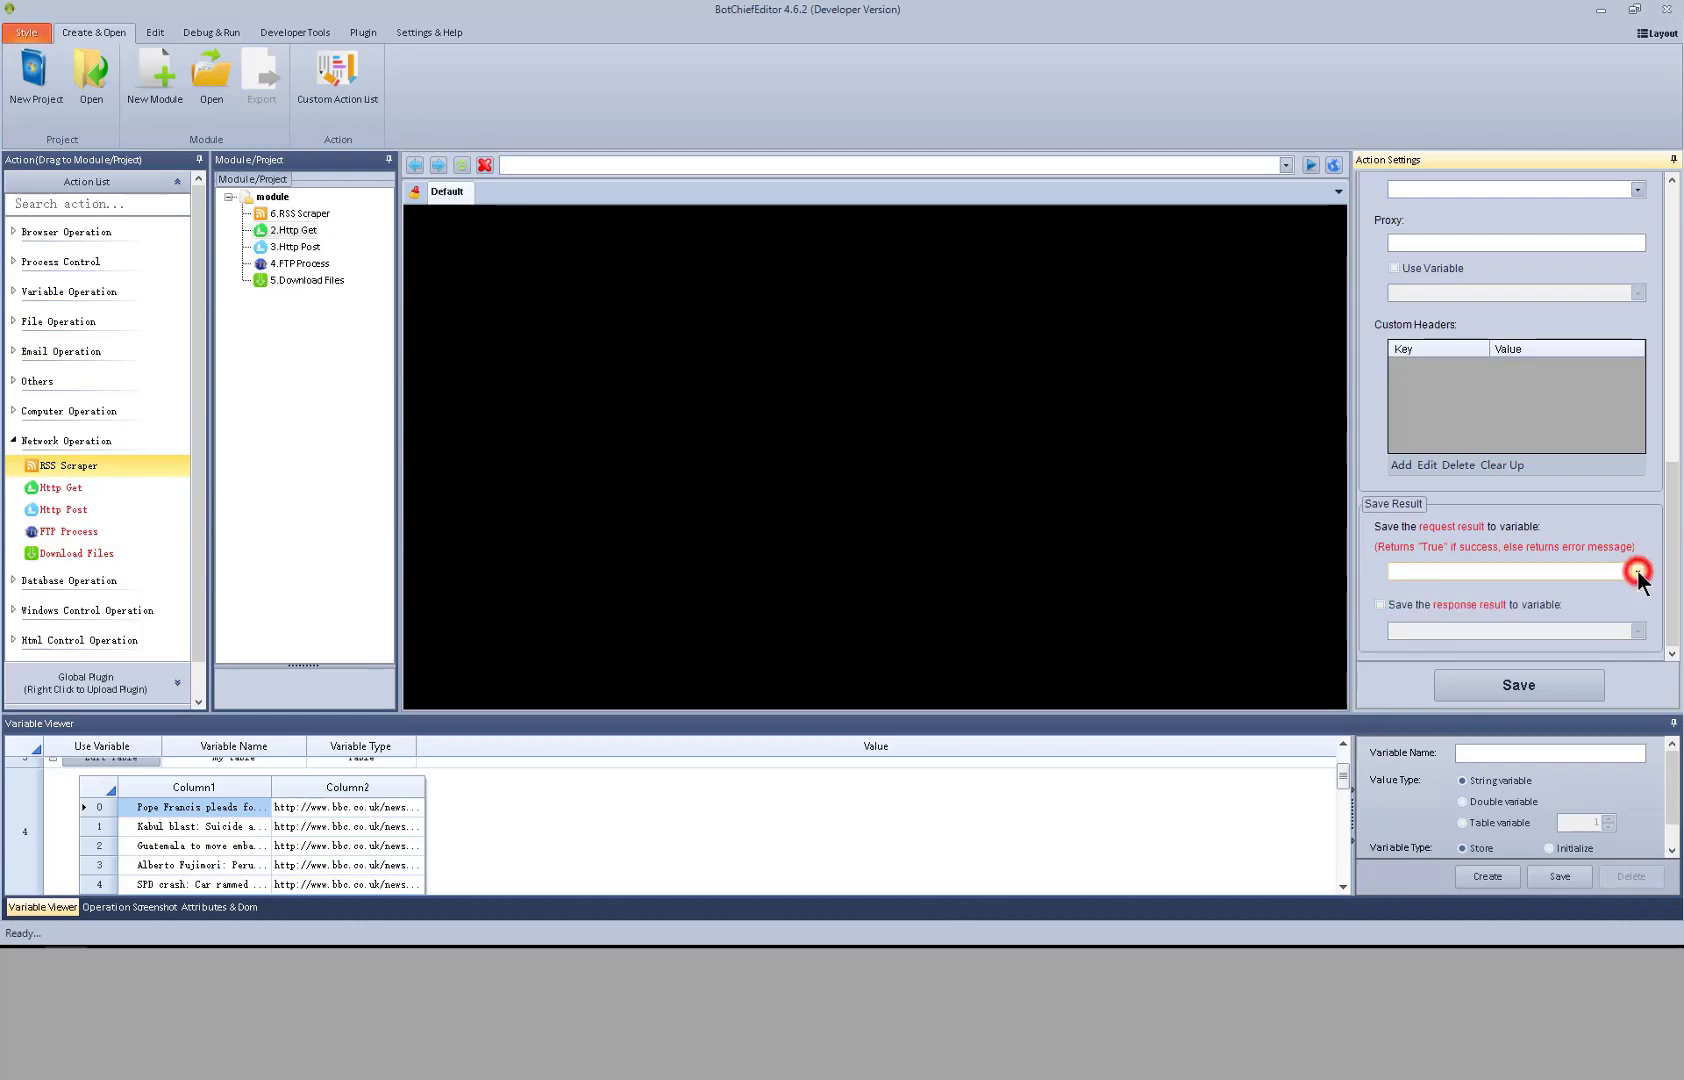
click(1495, 607)
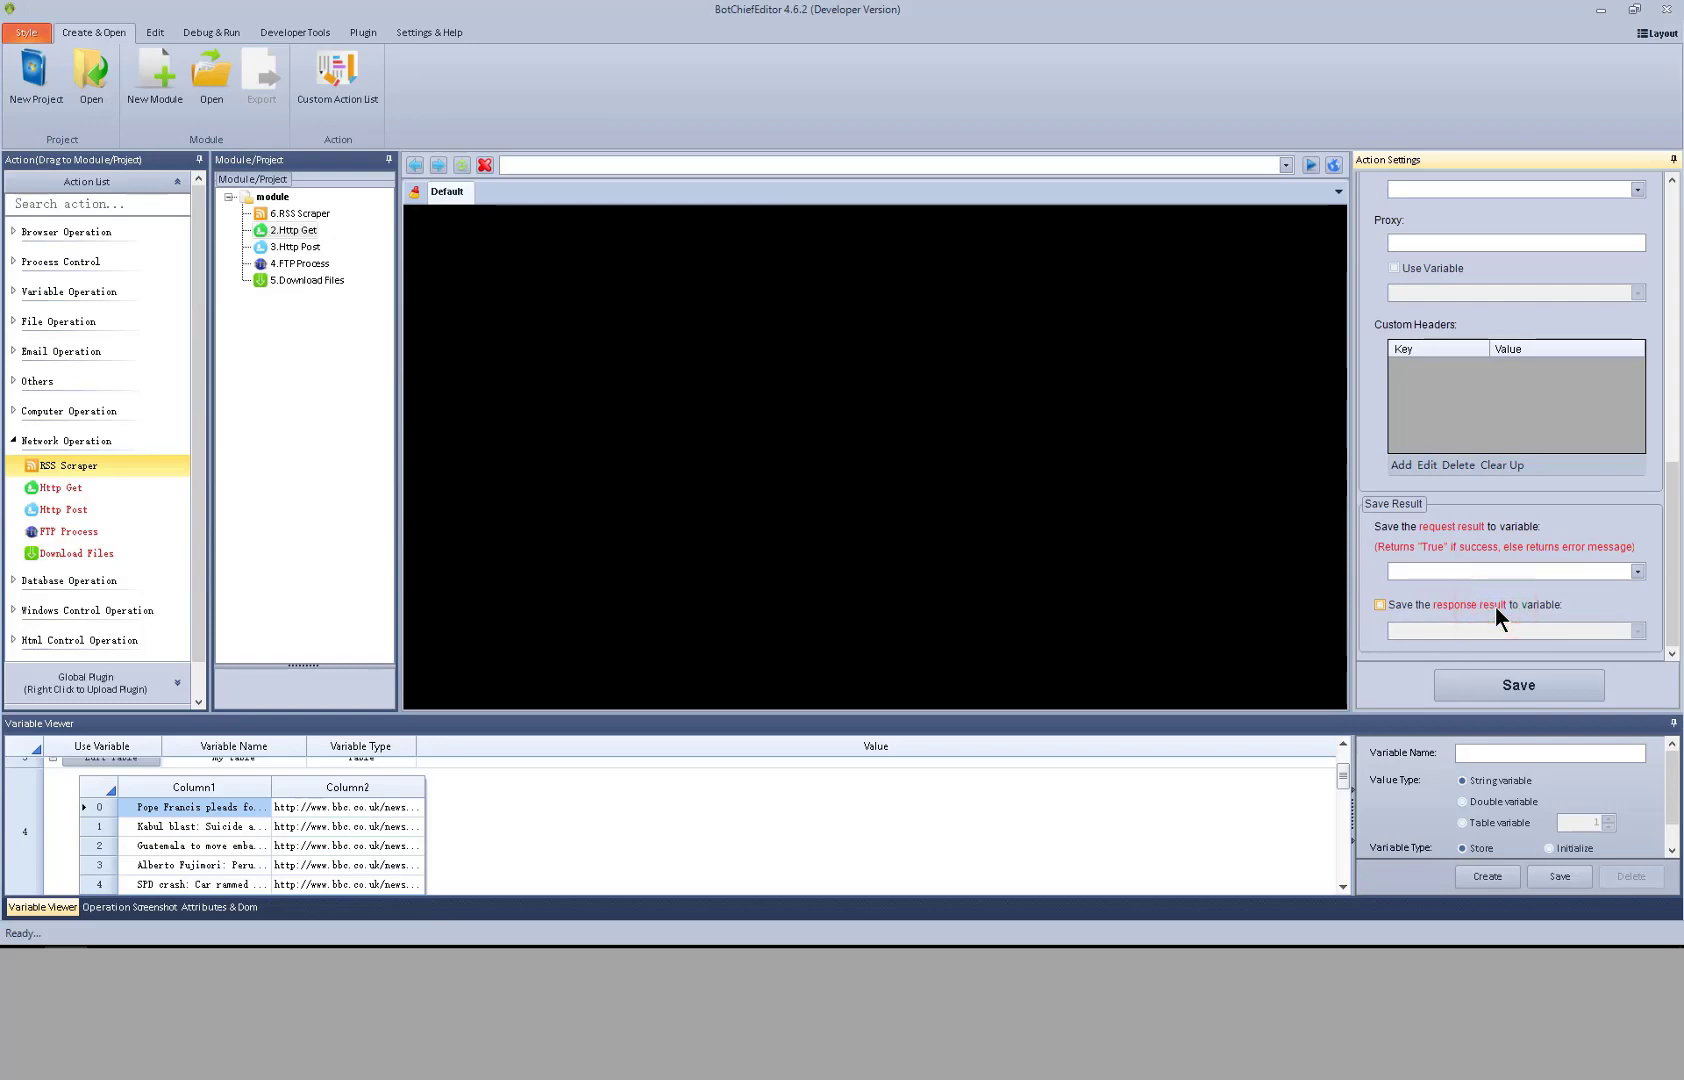
Show the Http Post action's settings and review them through to its Save Result options
click(306, 250)
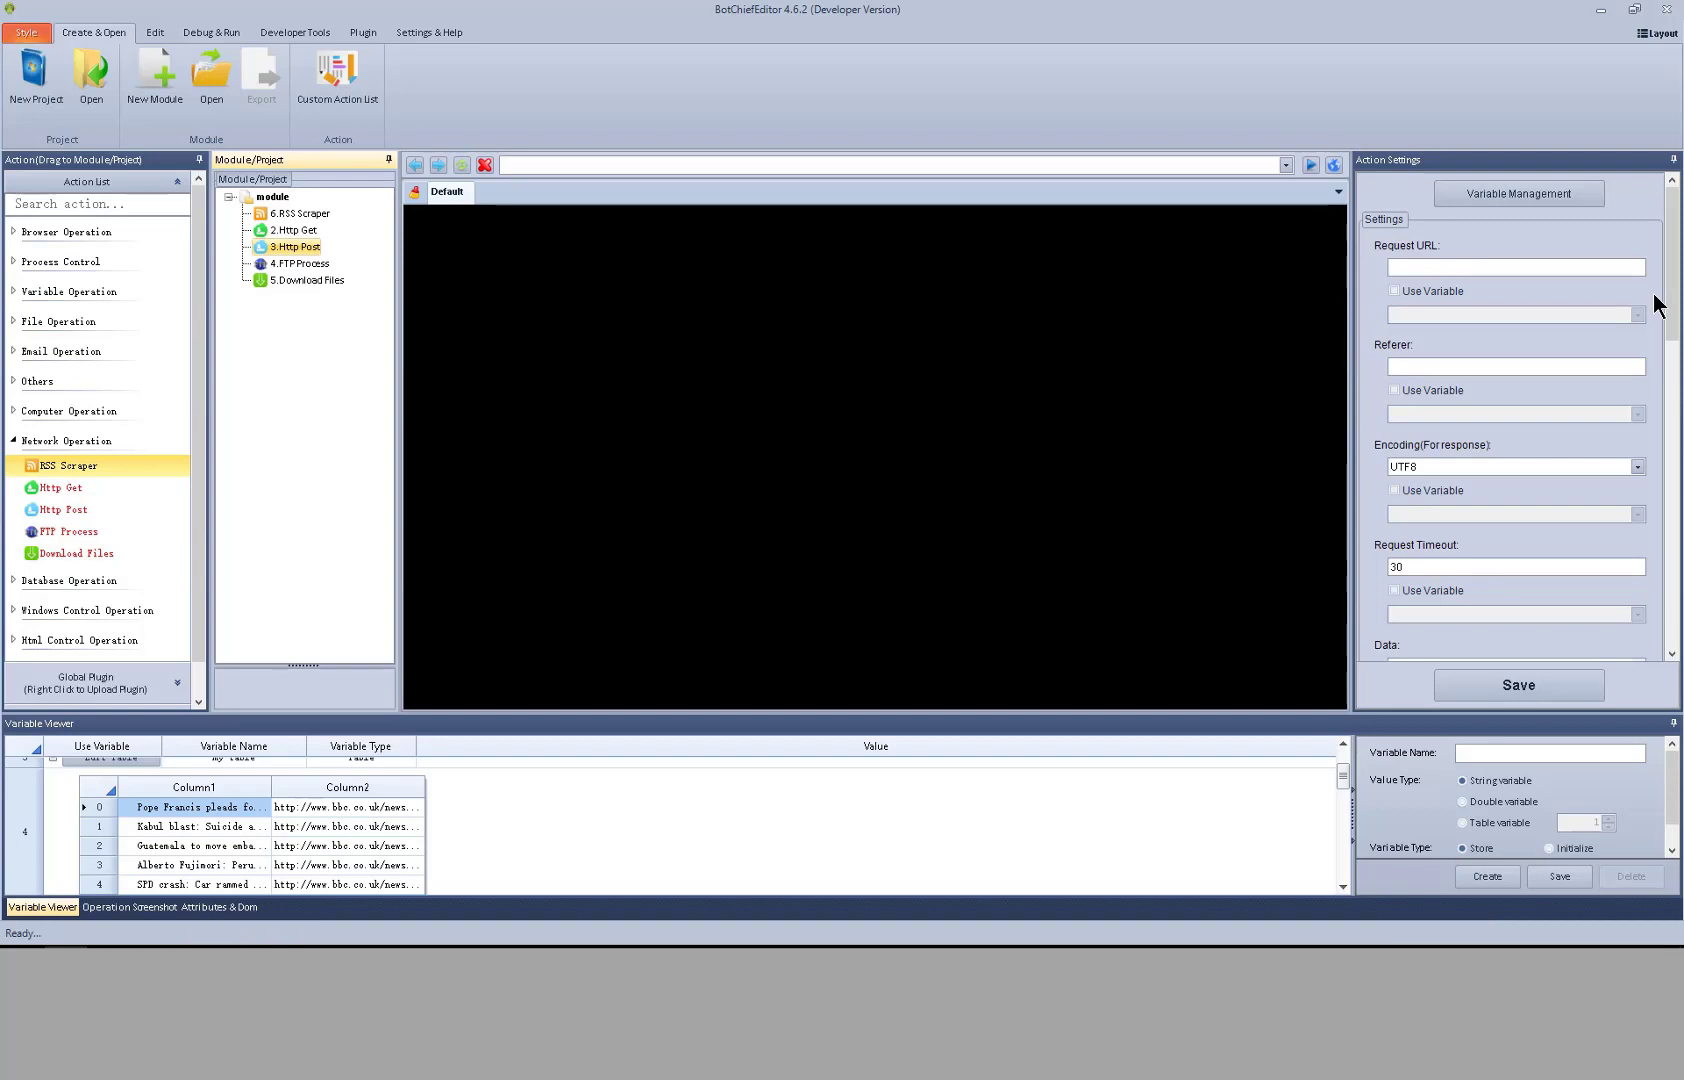
scroll(1653, 295, down, 5)
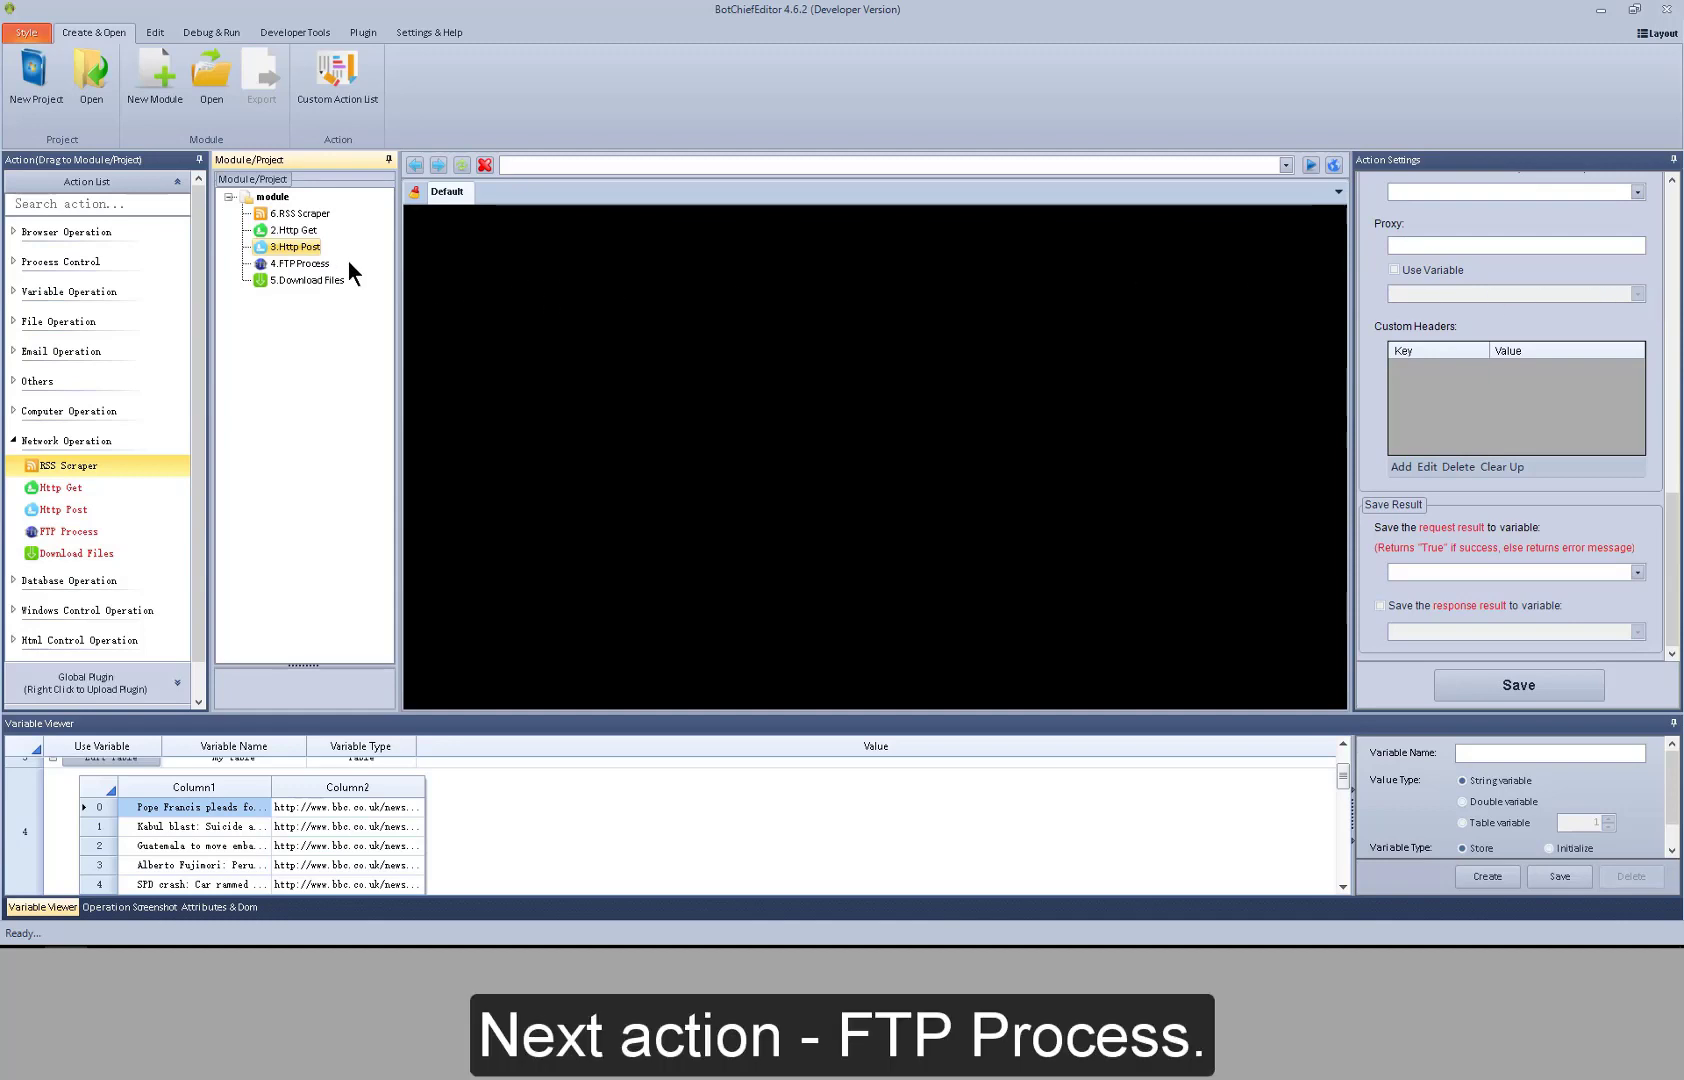
Examine the FTP Process action's FTP Settings and Upload Settings, including the save directory and the local file/folder path choices
click(313, 263)
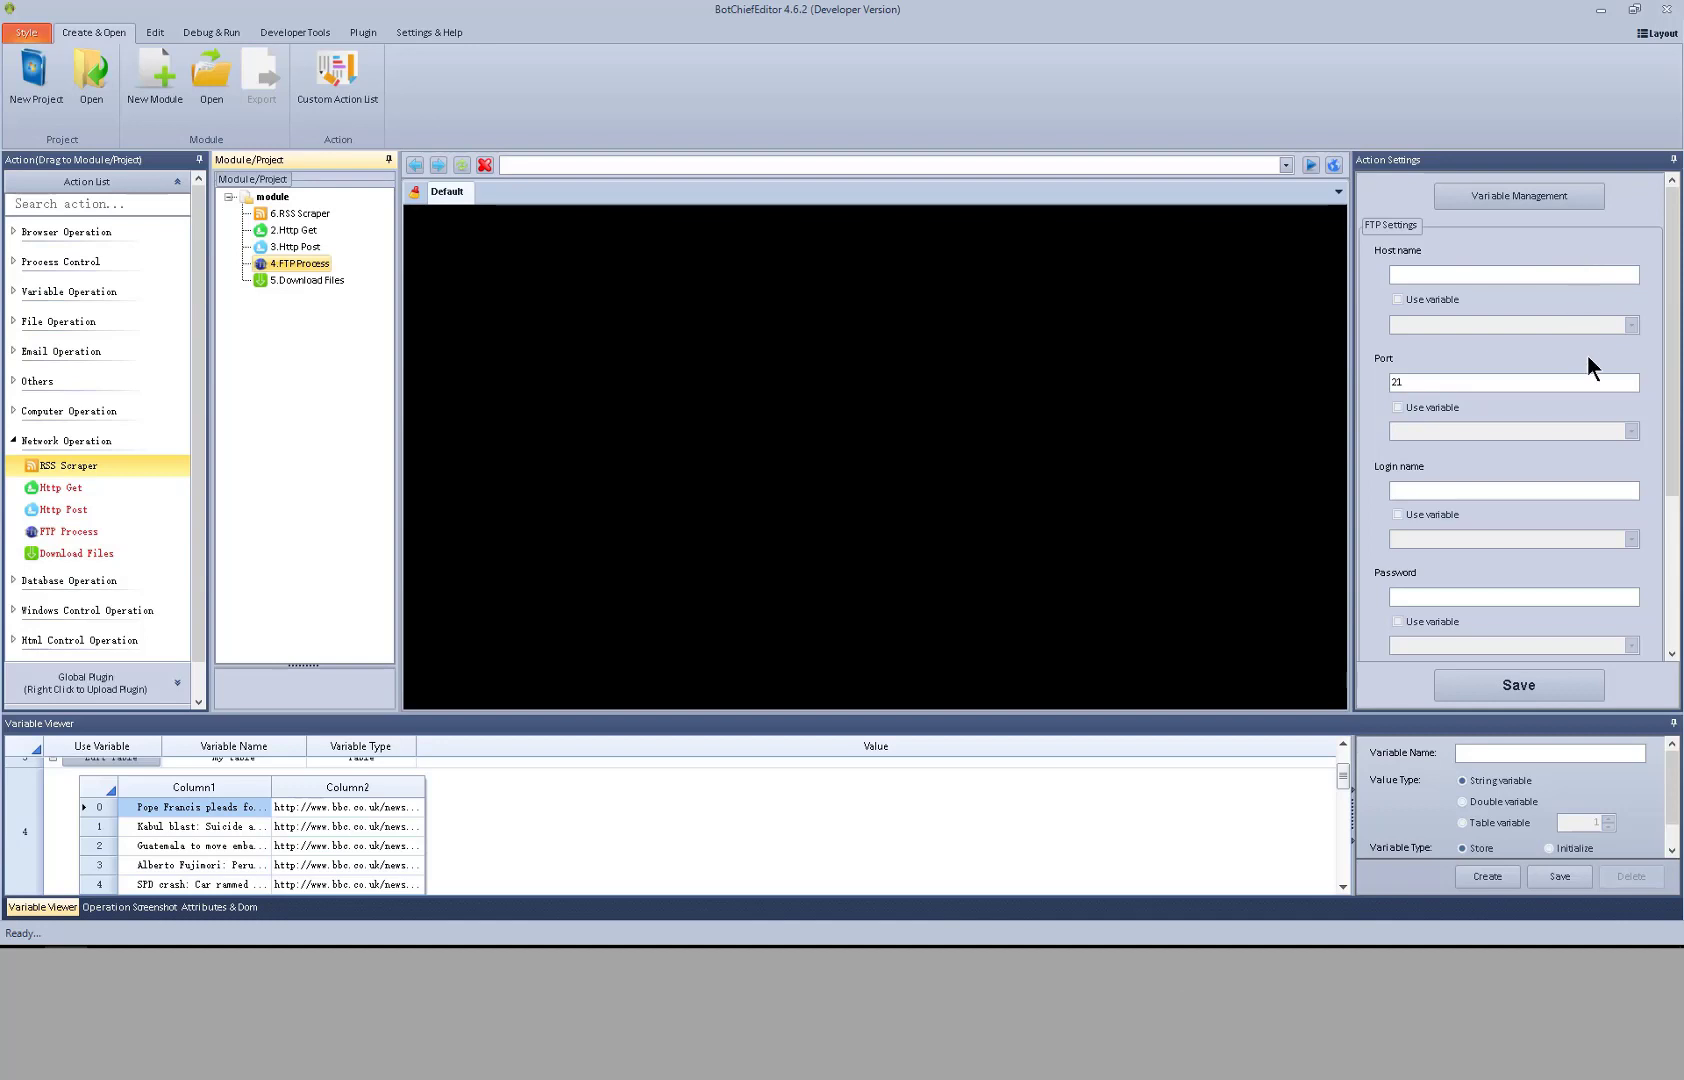
scroll(1660, 404, down, 3)
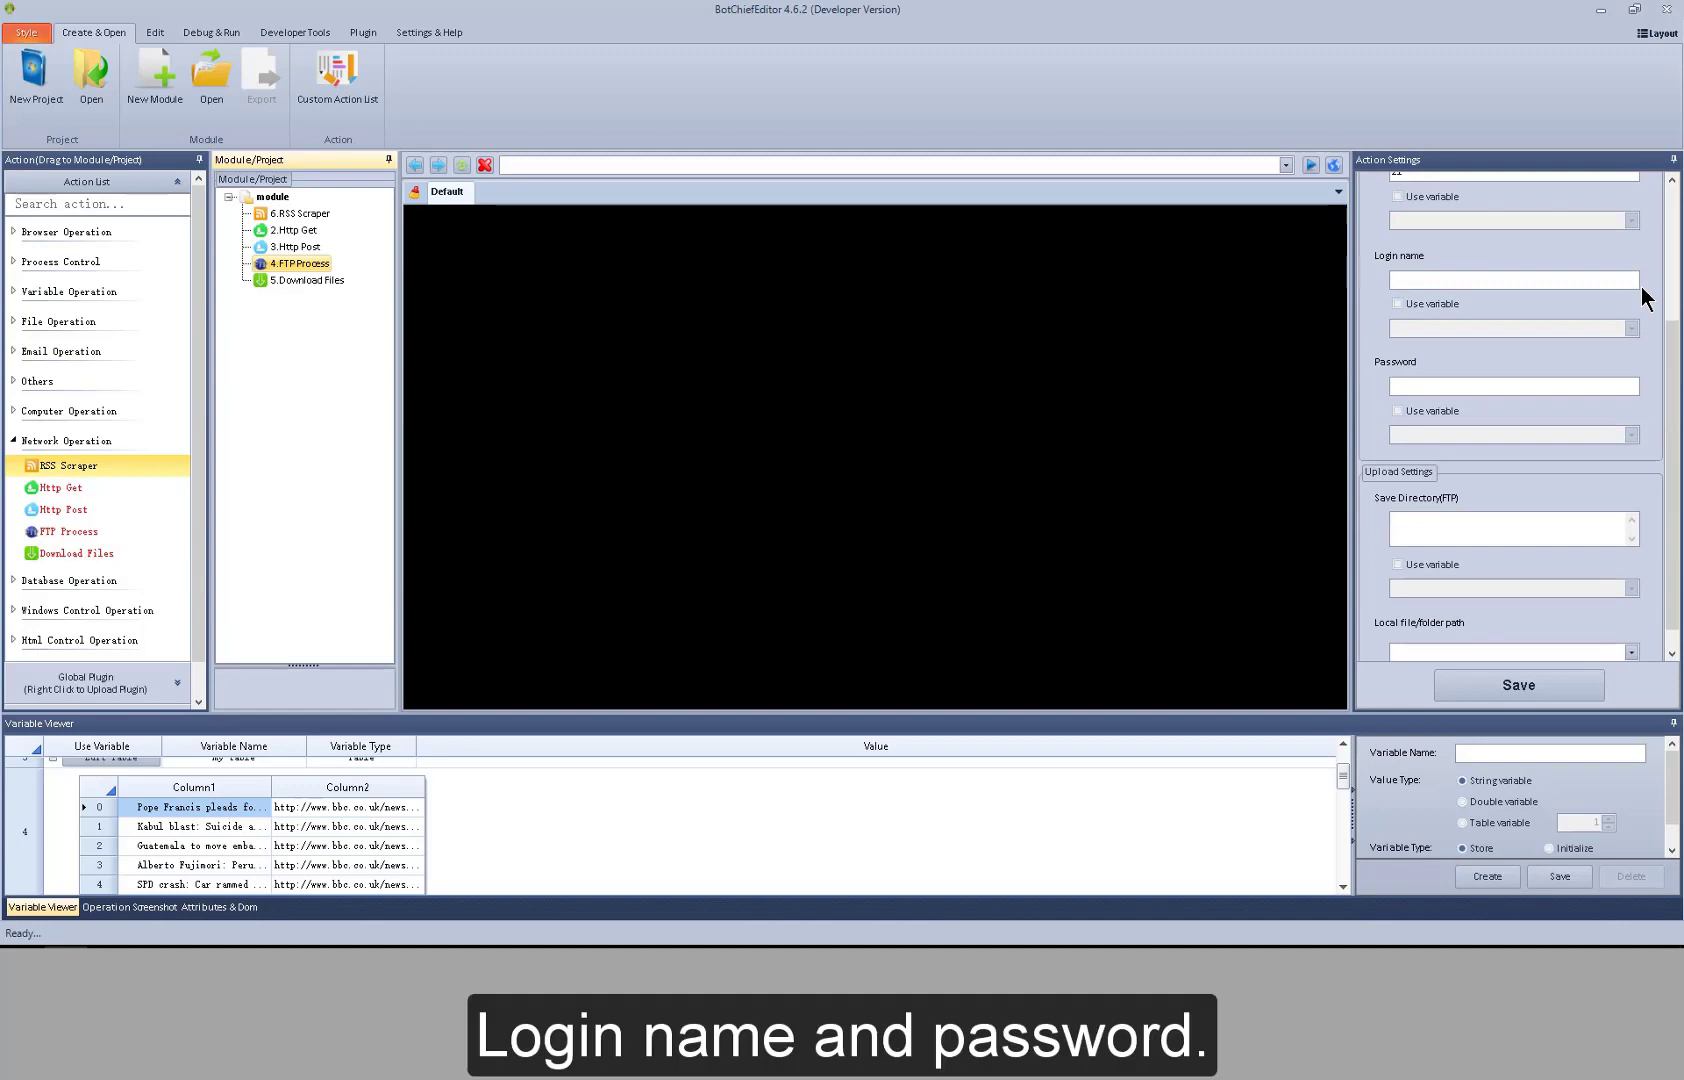
scroll(1643, 400, down, 1)
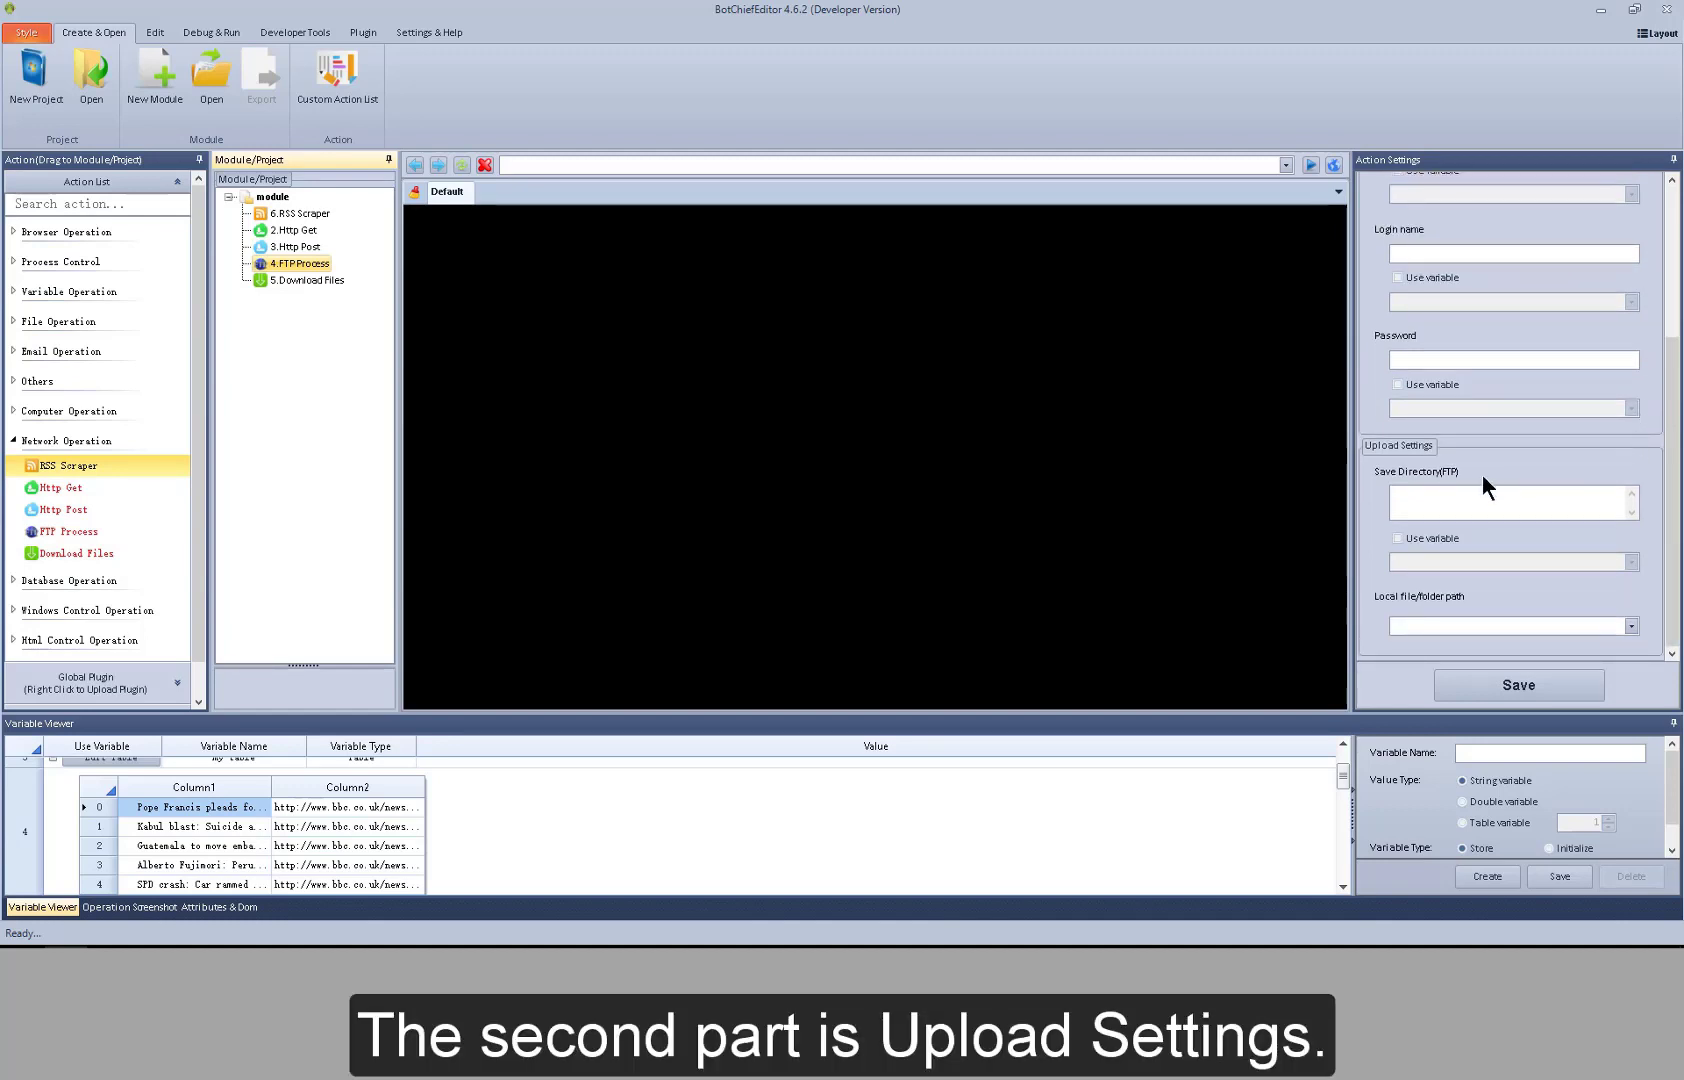
click(1420, 500)
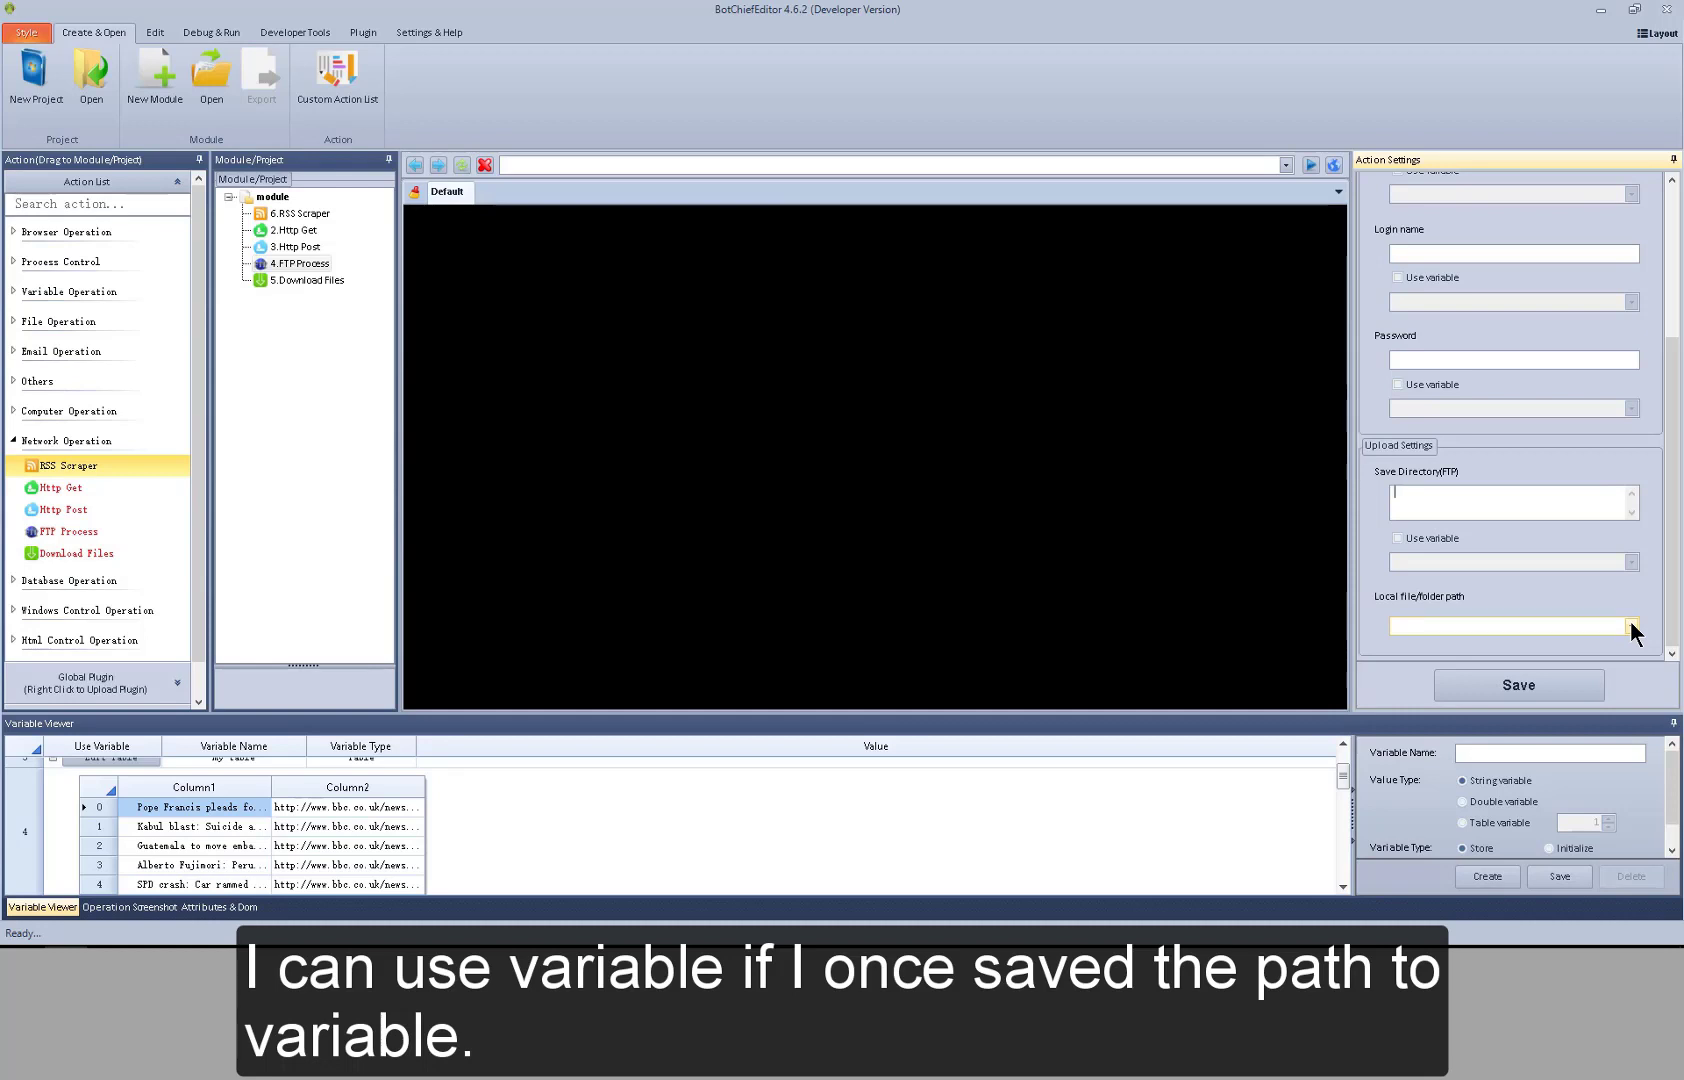
click(1630, 626)
click(1630, 626)
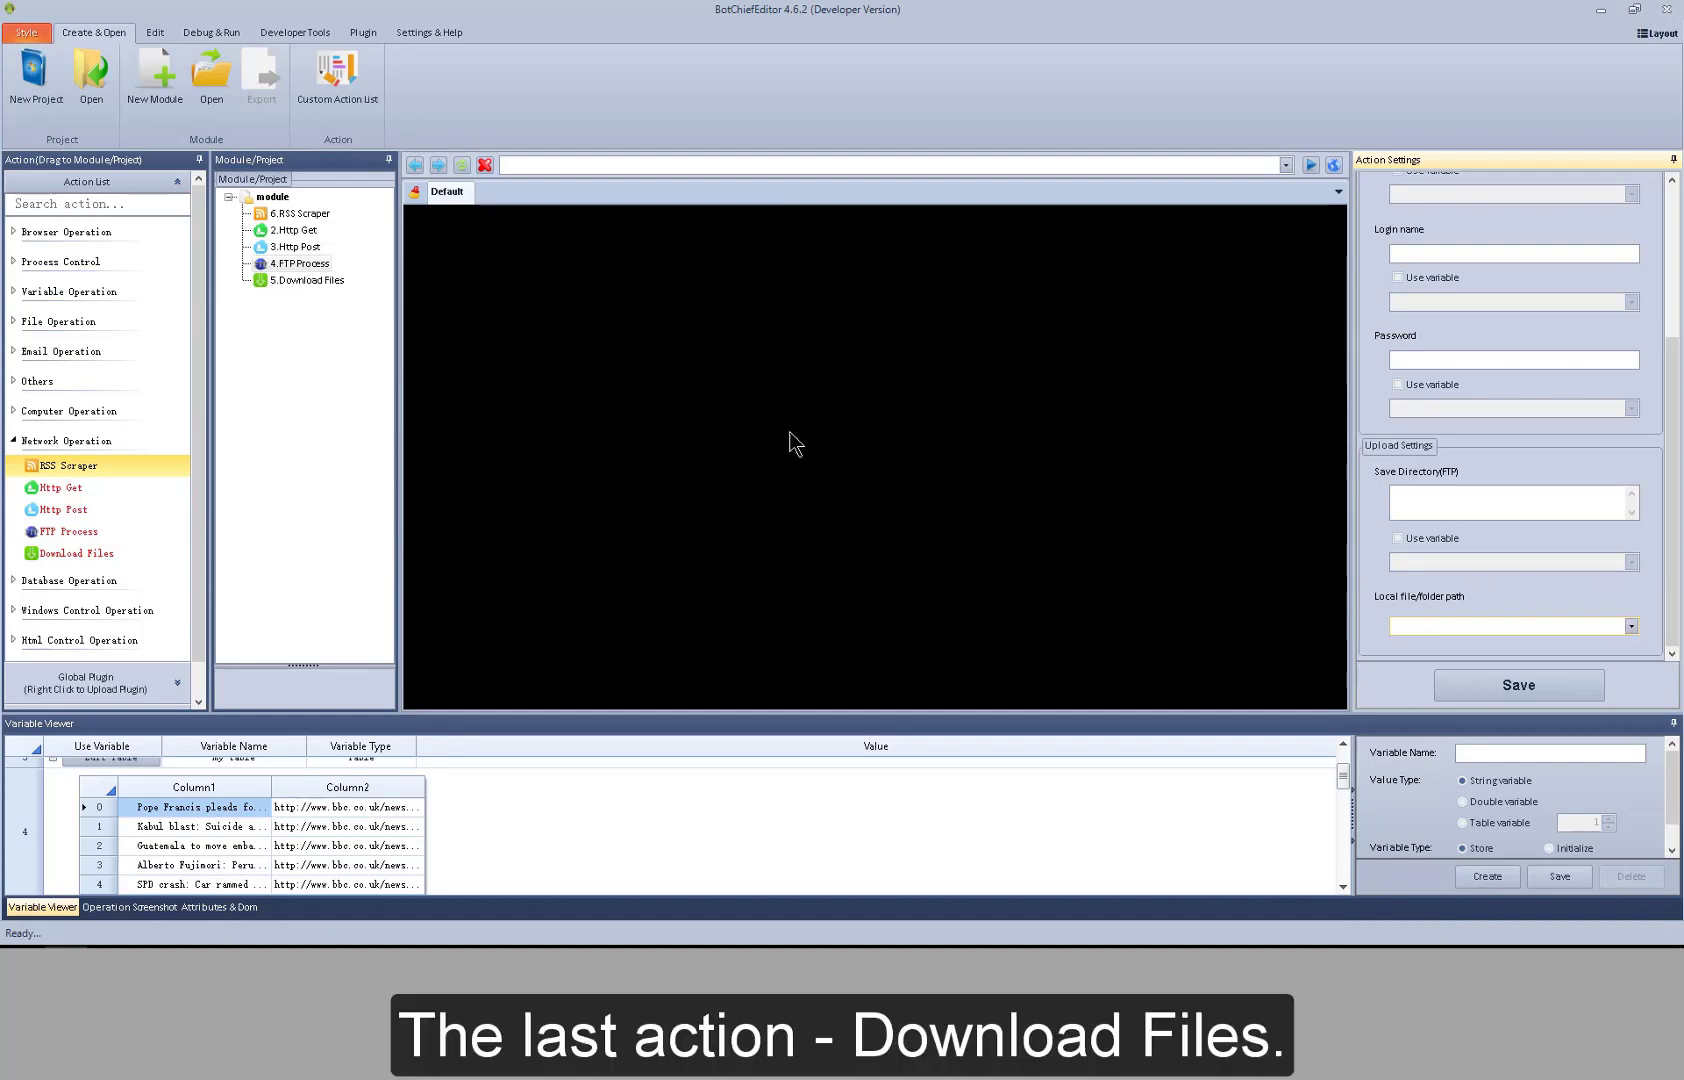
Examine the Download Files action's settings, trying the Use Cookie option and viewing the save path browser without choosing a file
click(313, 280)
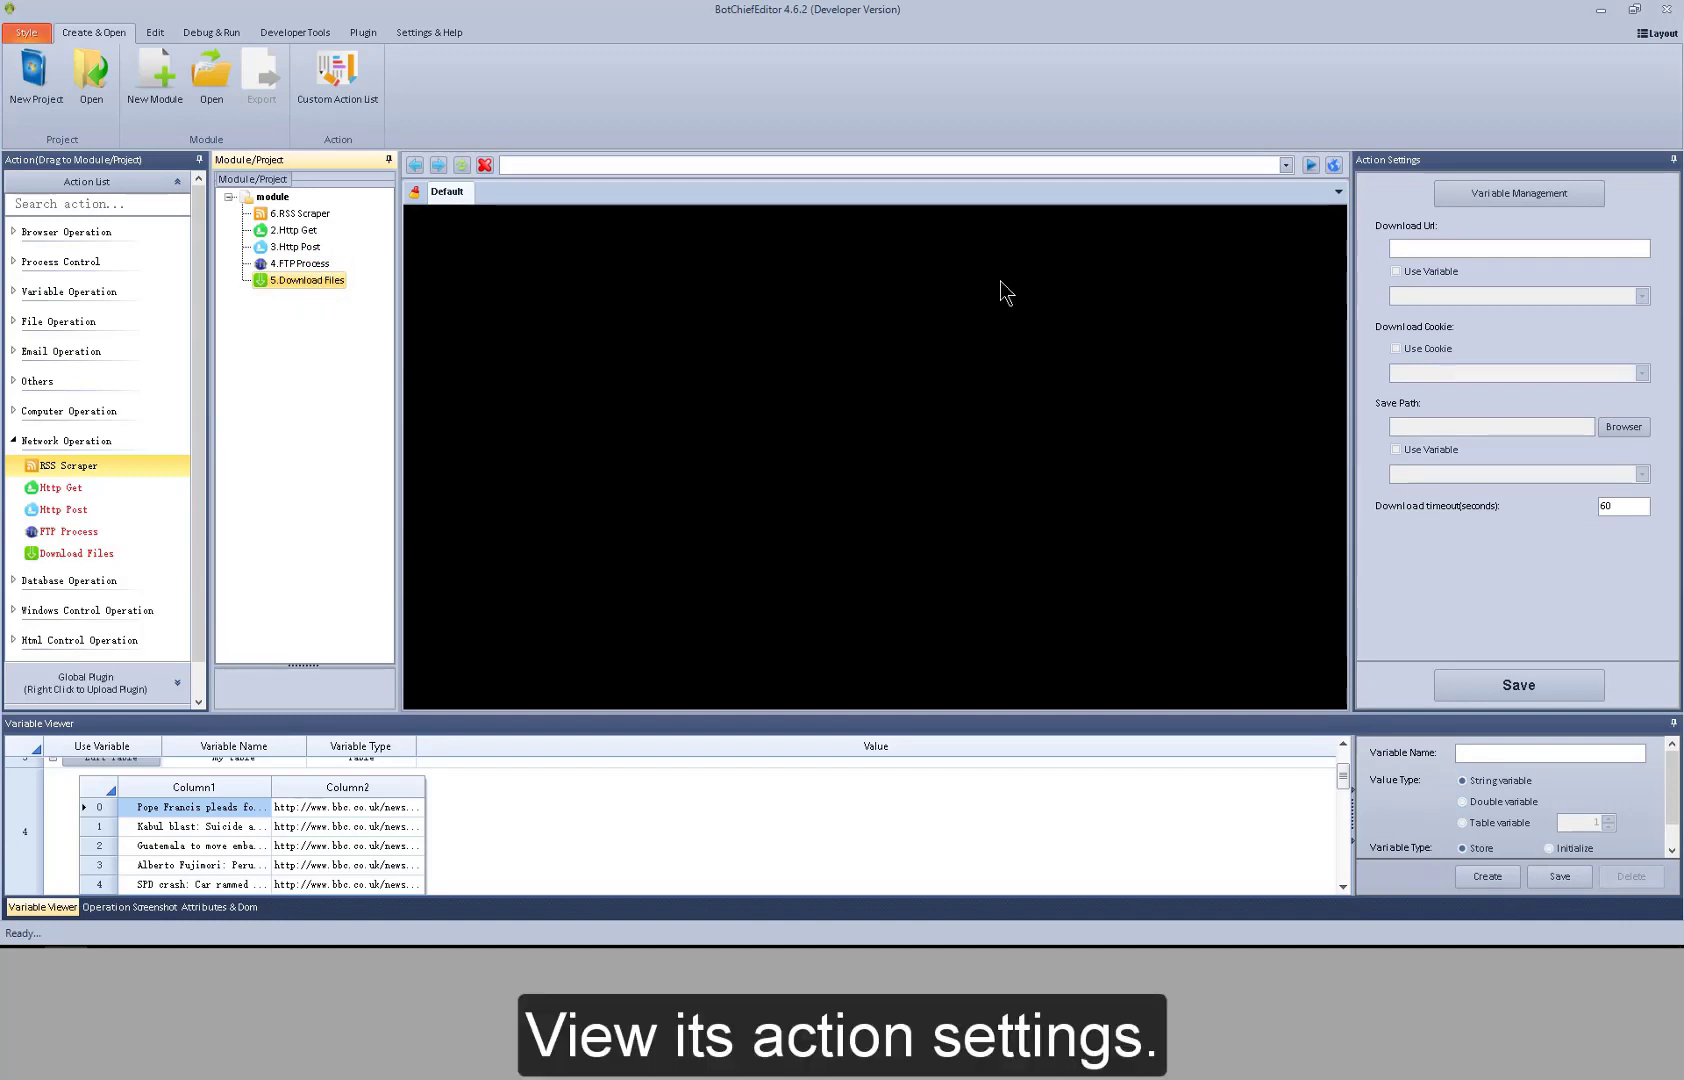
click(1403, 249)
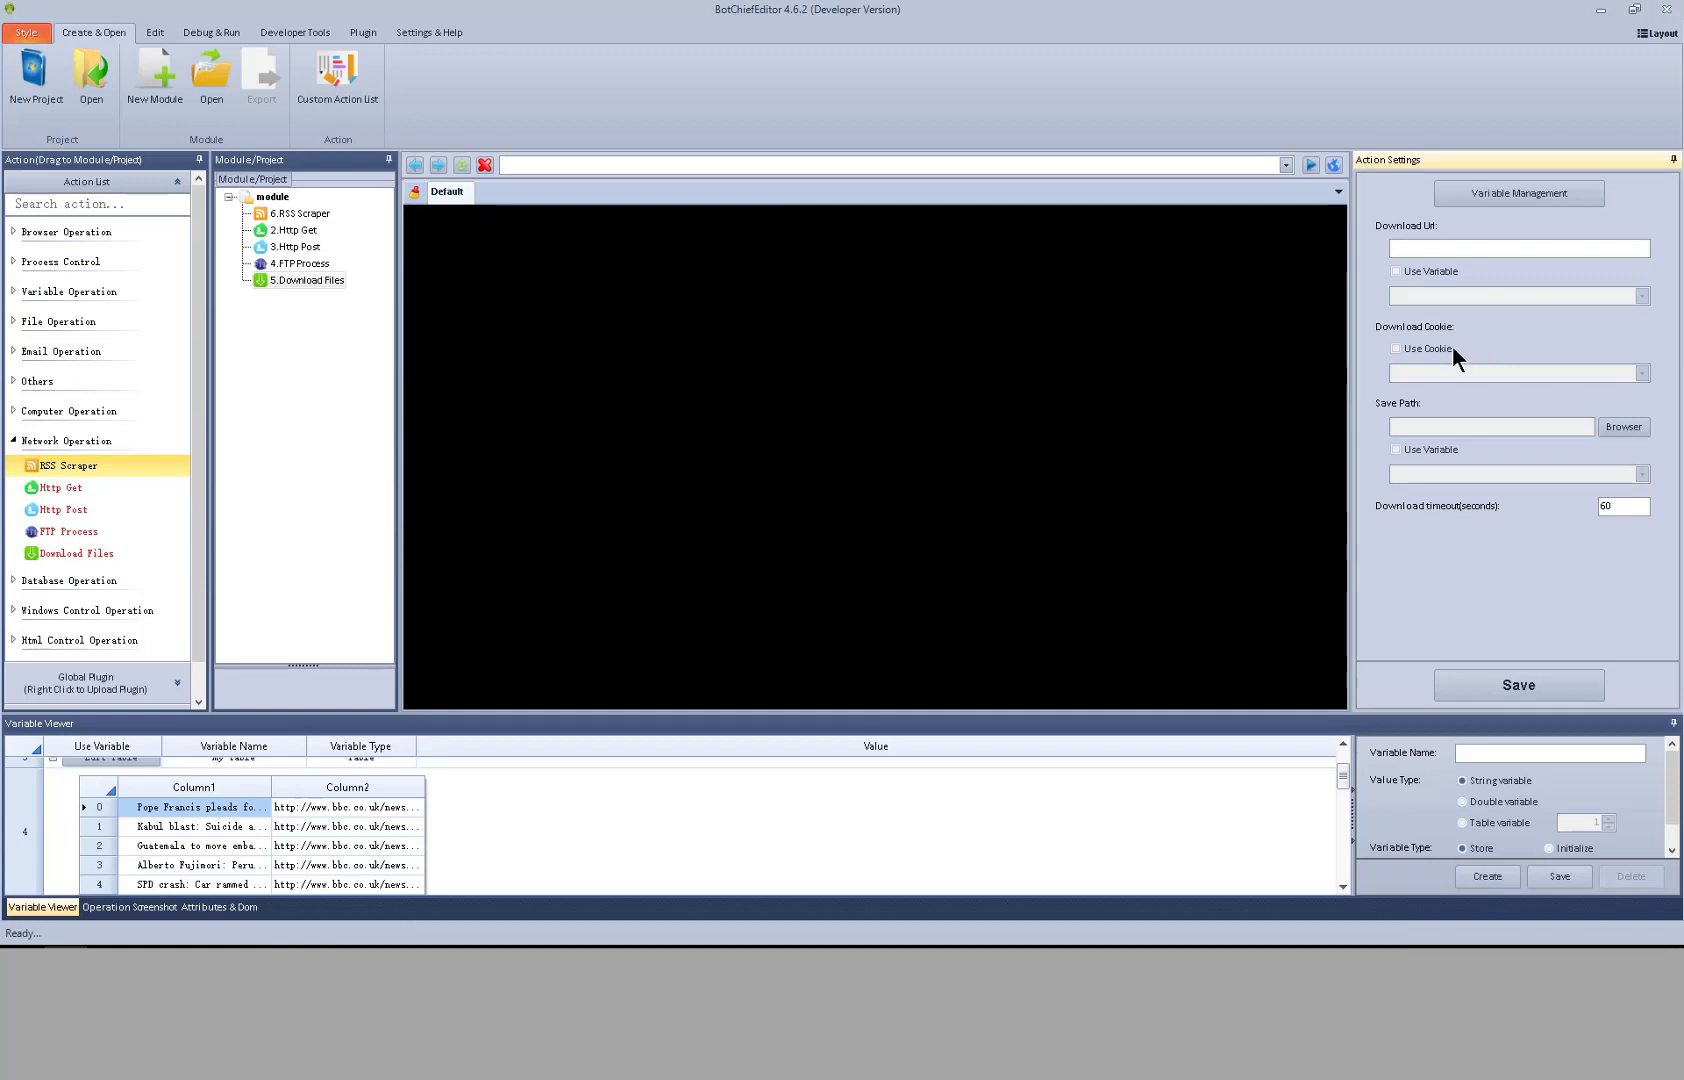
click(1450, 347)
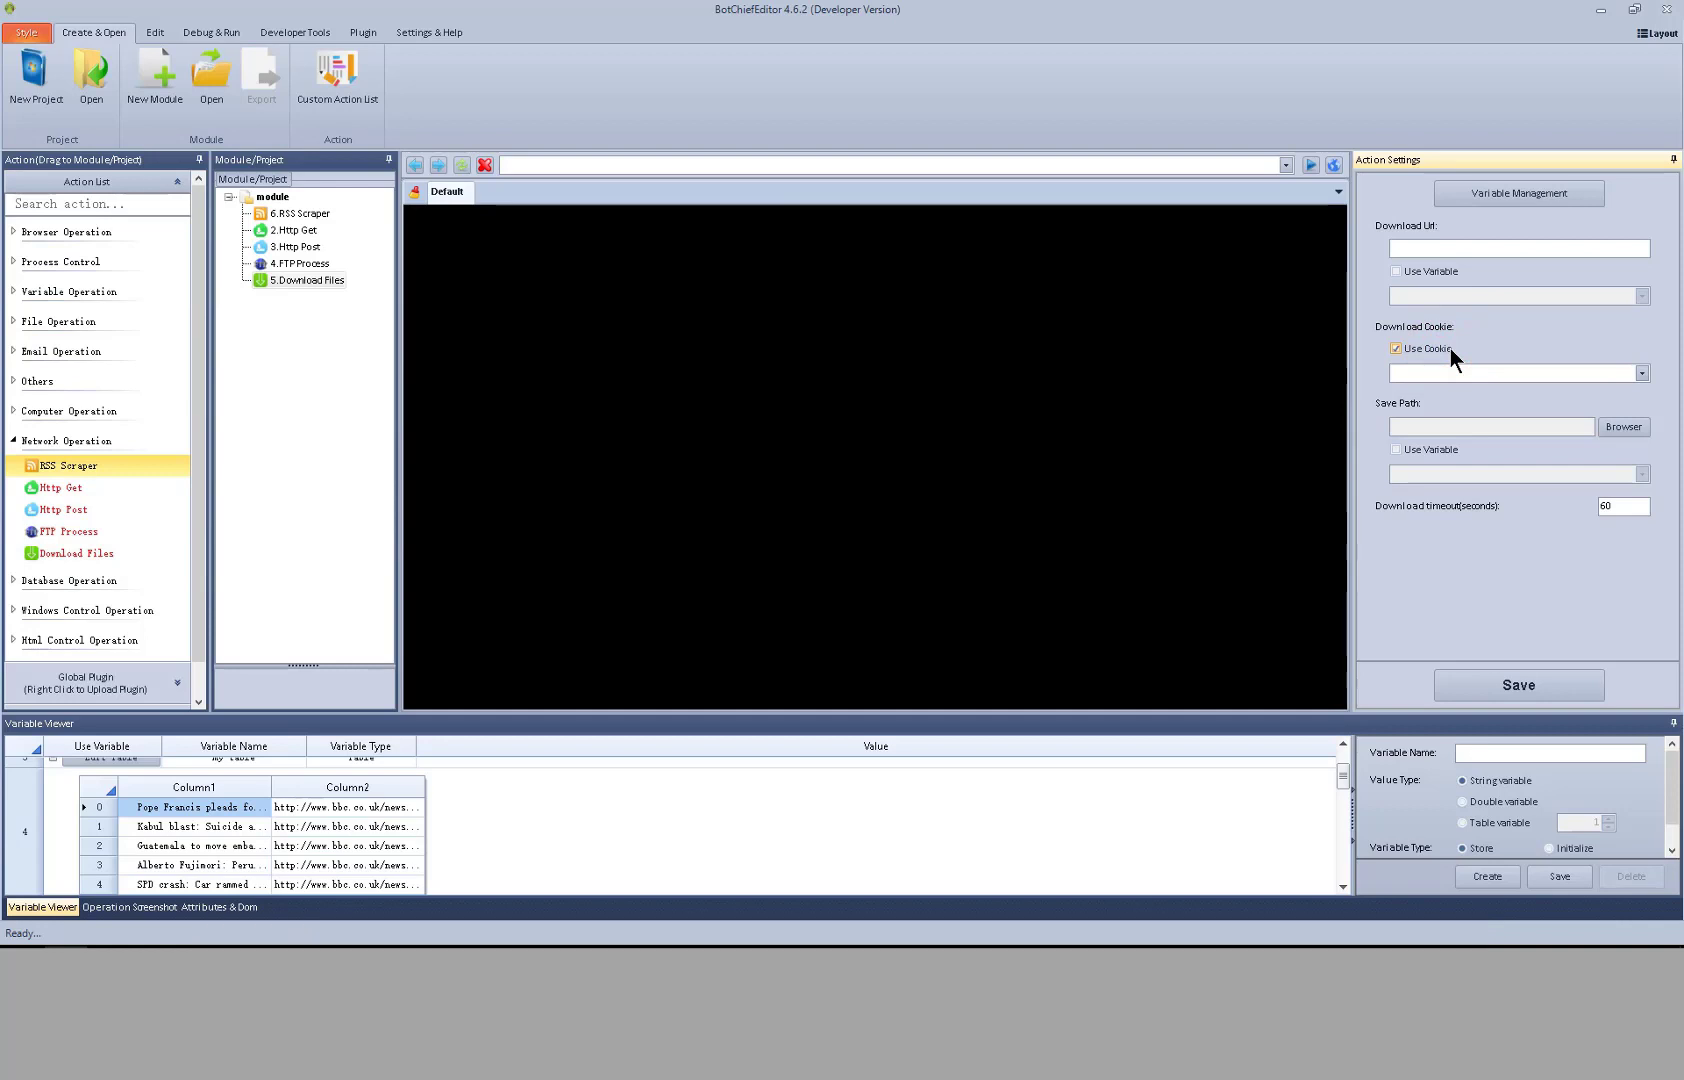
click(1450, 349)
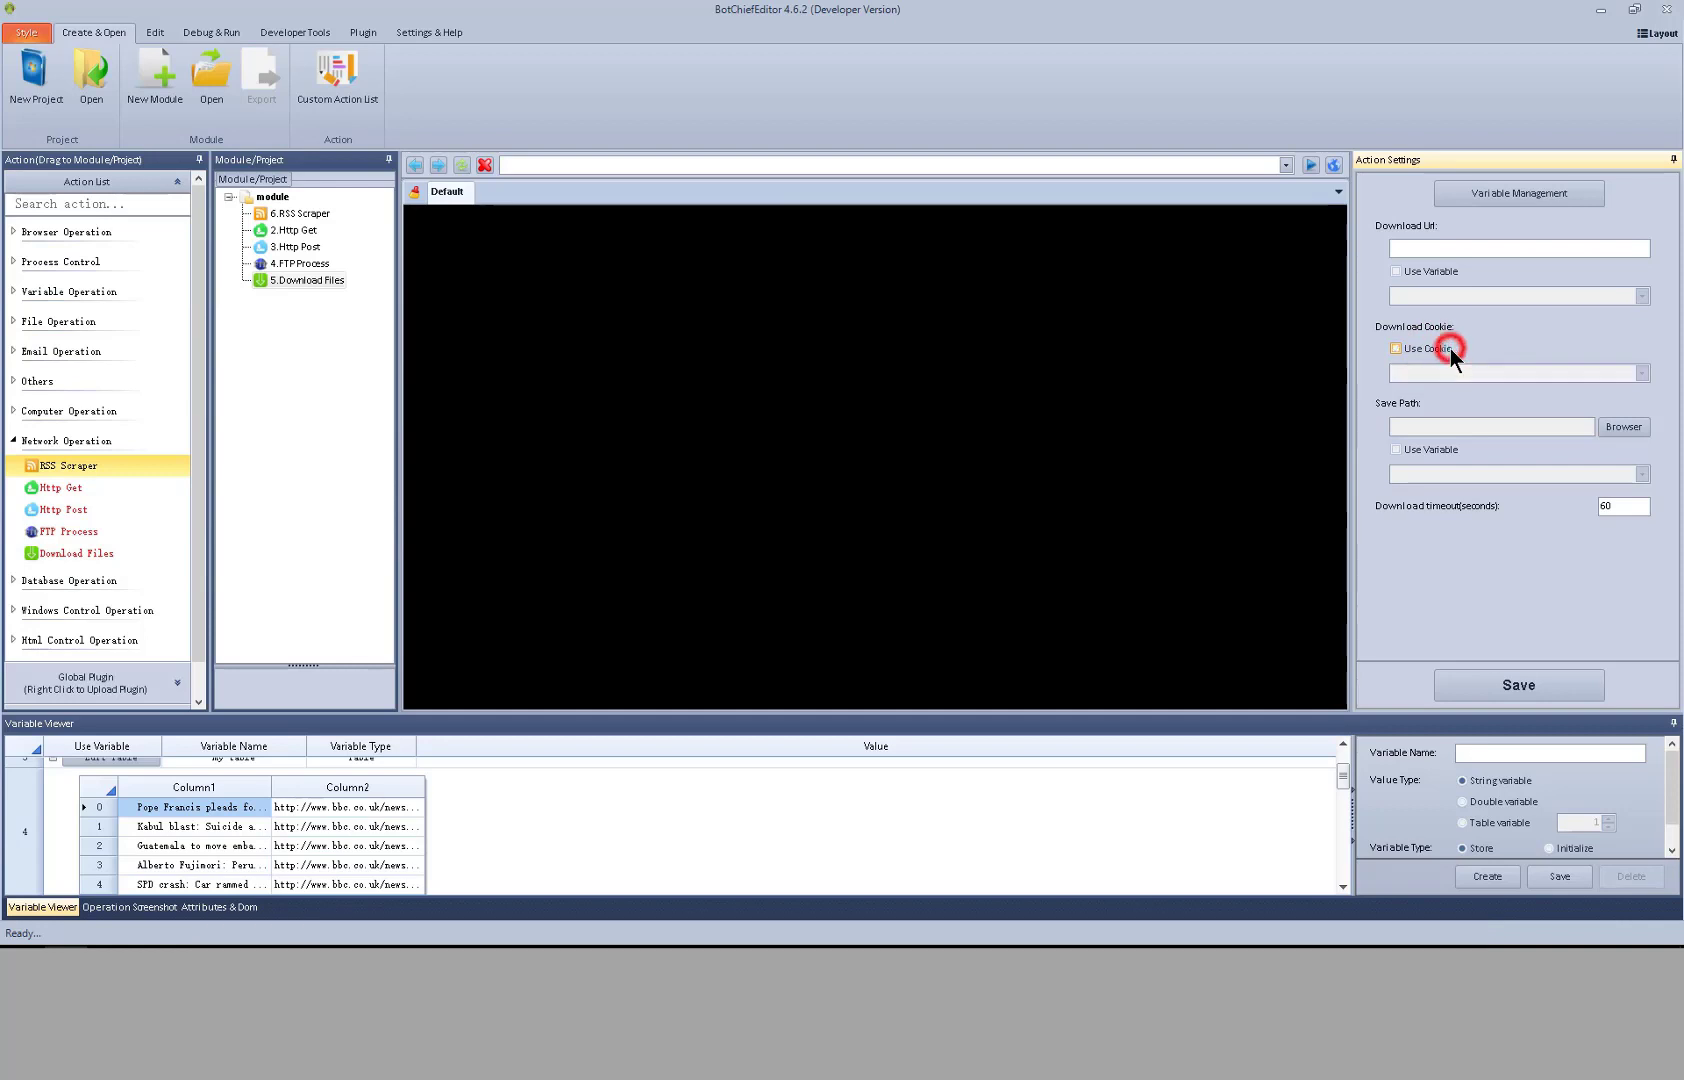
click(1619, 427)
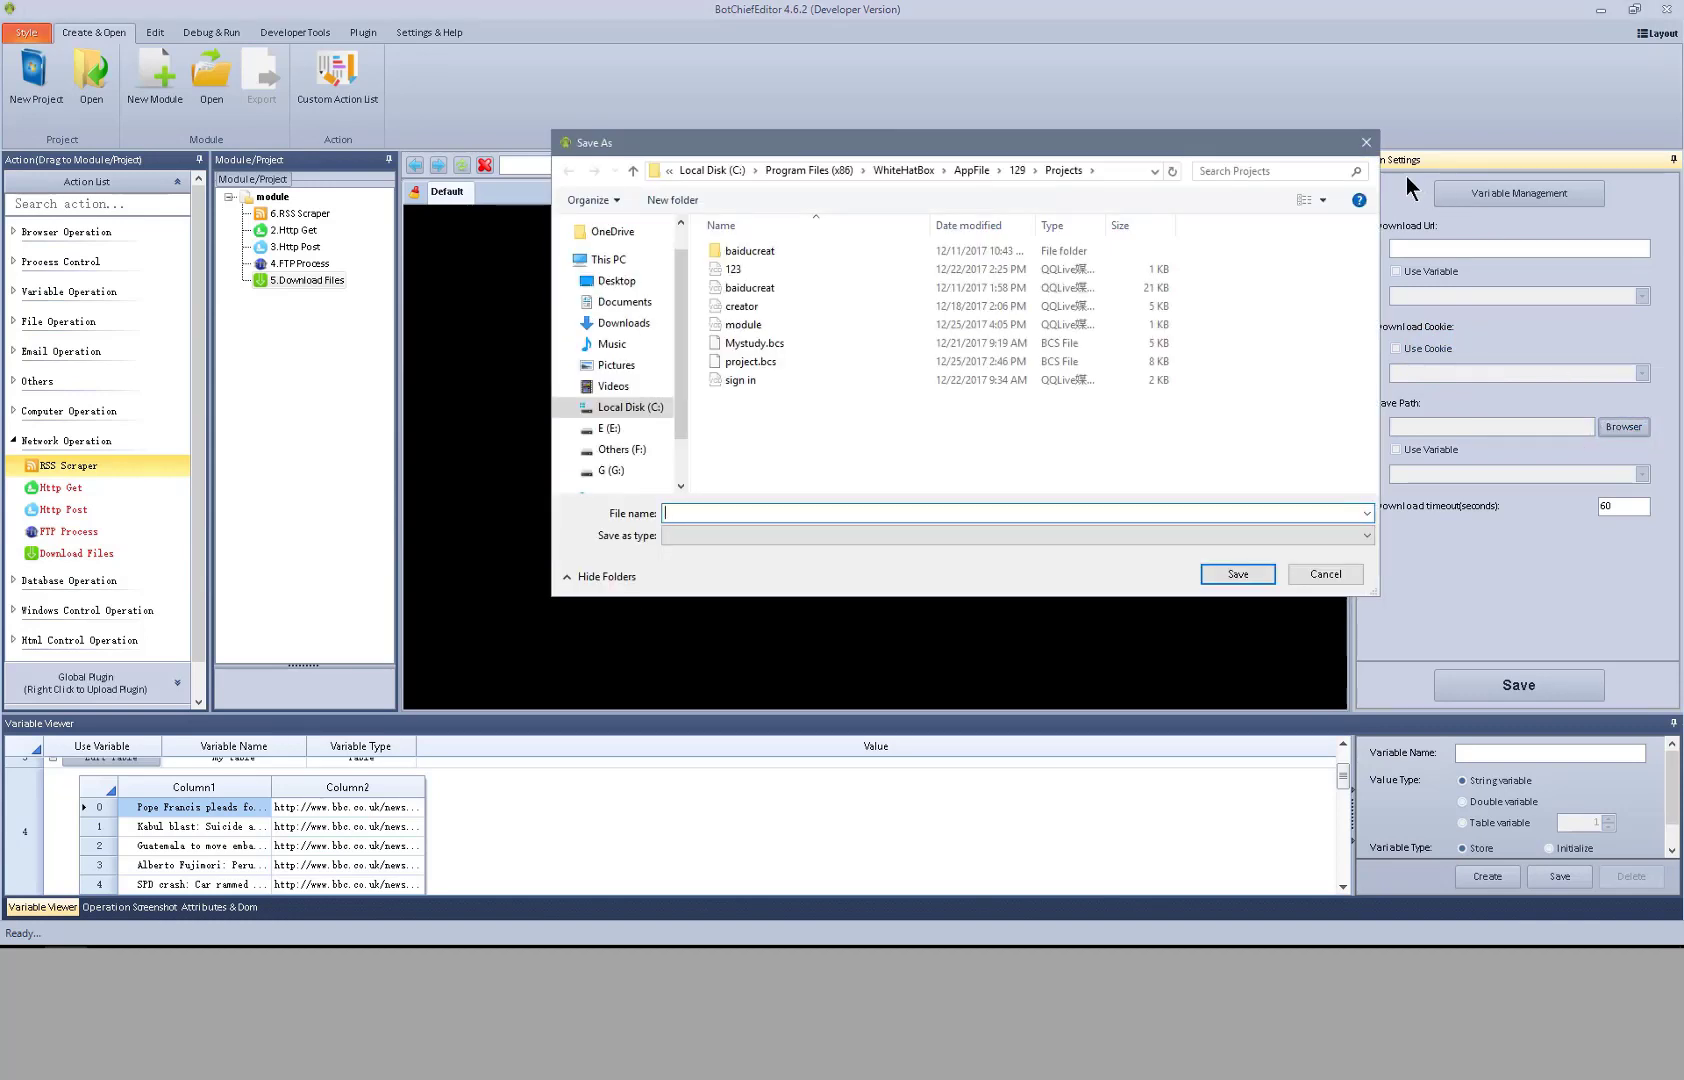
click(1366, 142)
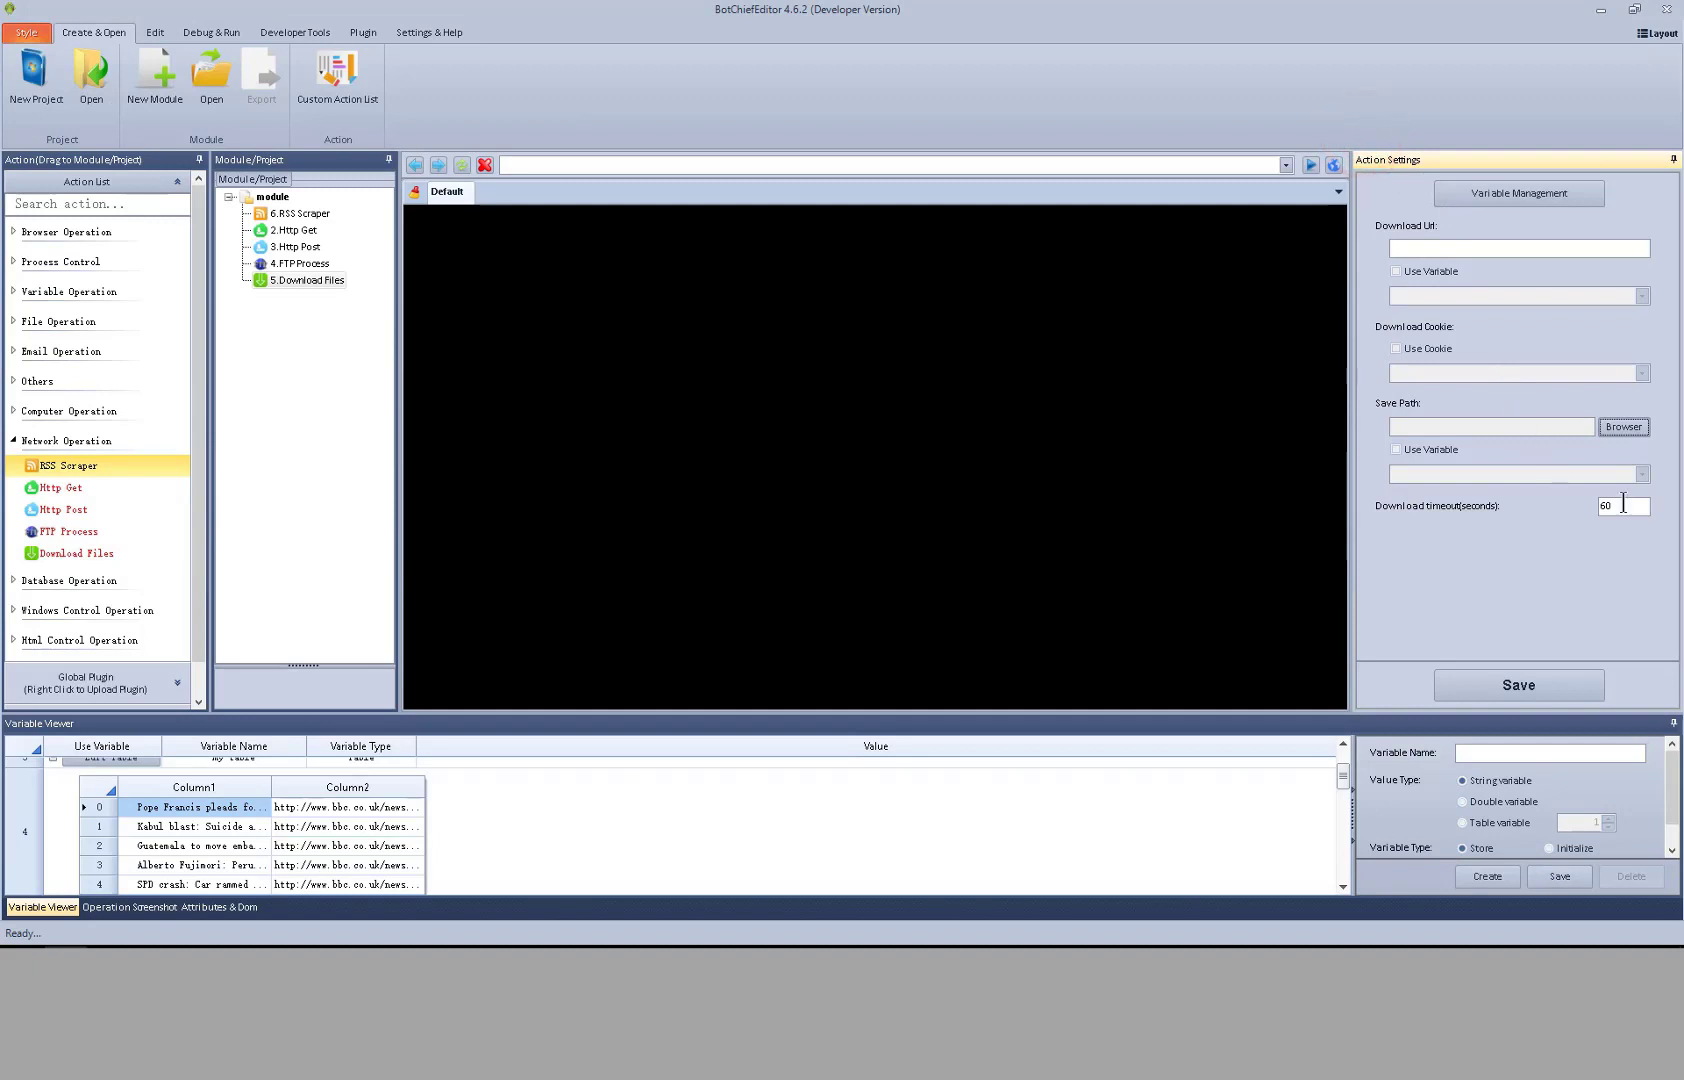